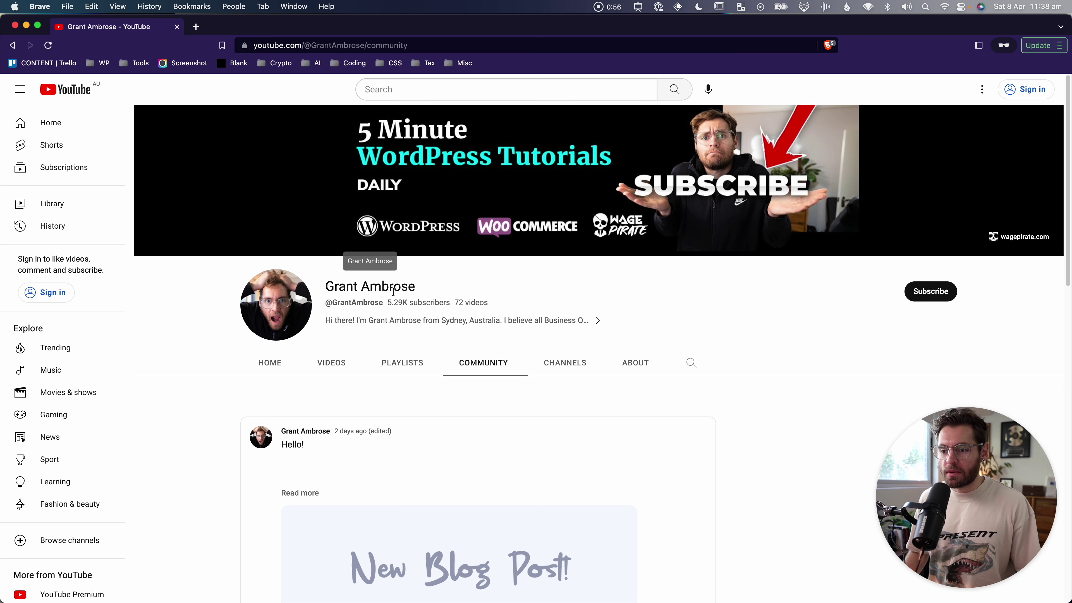
Step: Expand the YouTube community post about behind-the-scenes work and read its website speed optimisation notes
scroll(500, 374, down, 5)
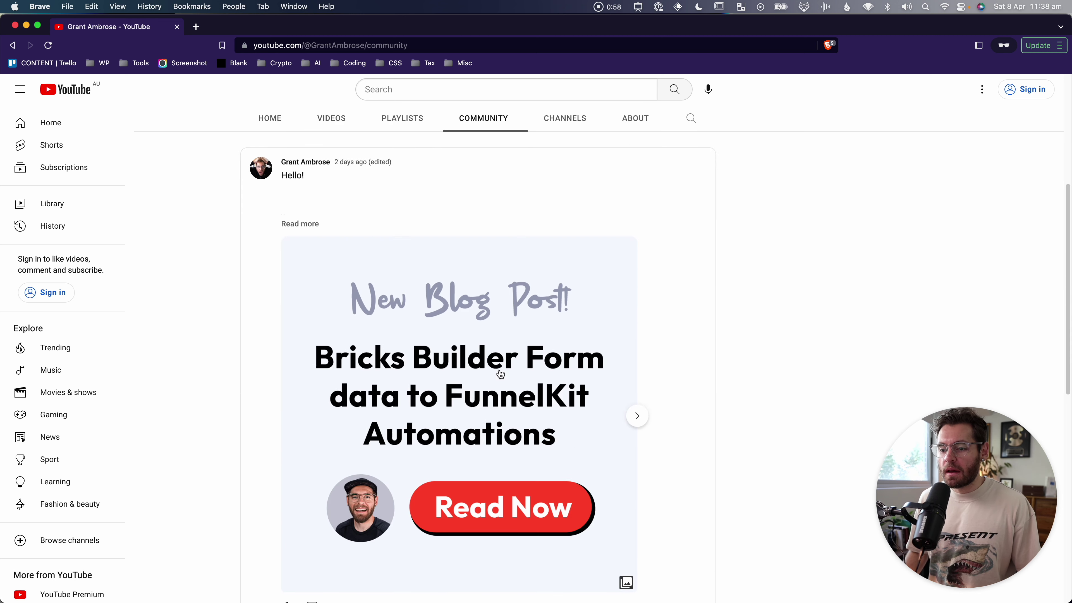
scroll(500, 374, down, 8)
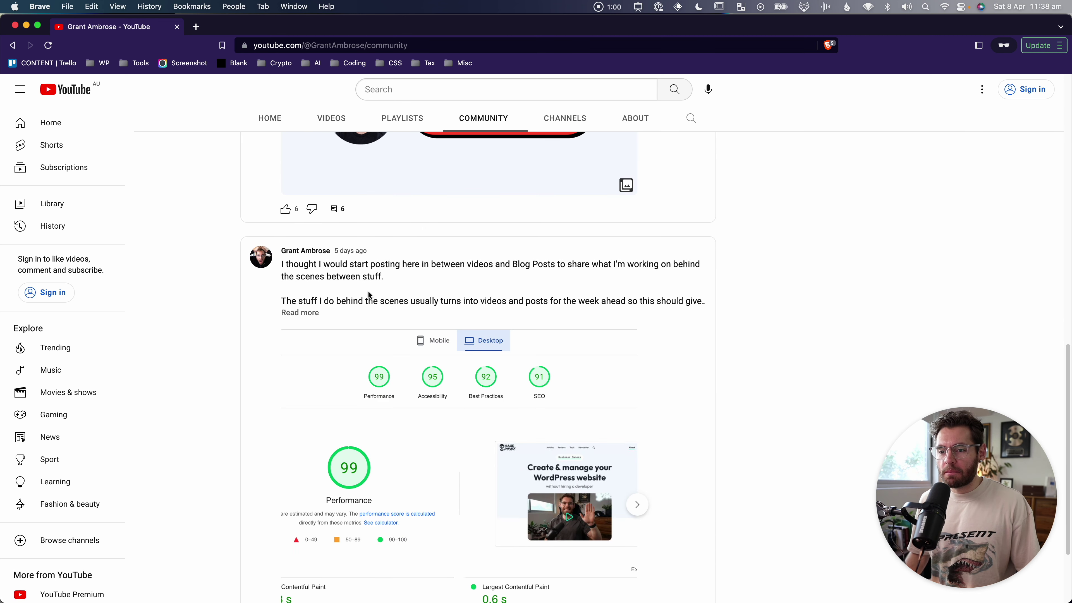
click(299, 312)
scroll(437, 443, down, 1)
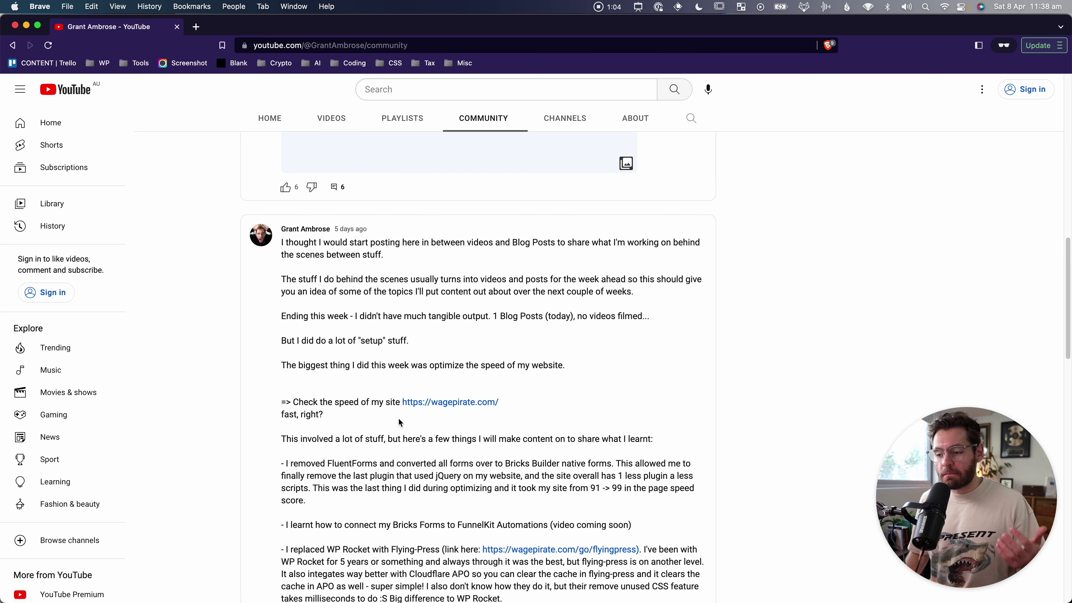
scroll(400, 422, down, 5)
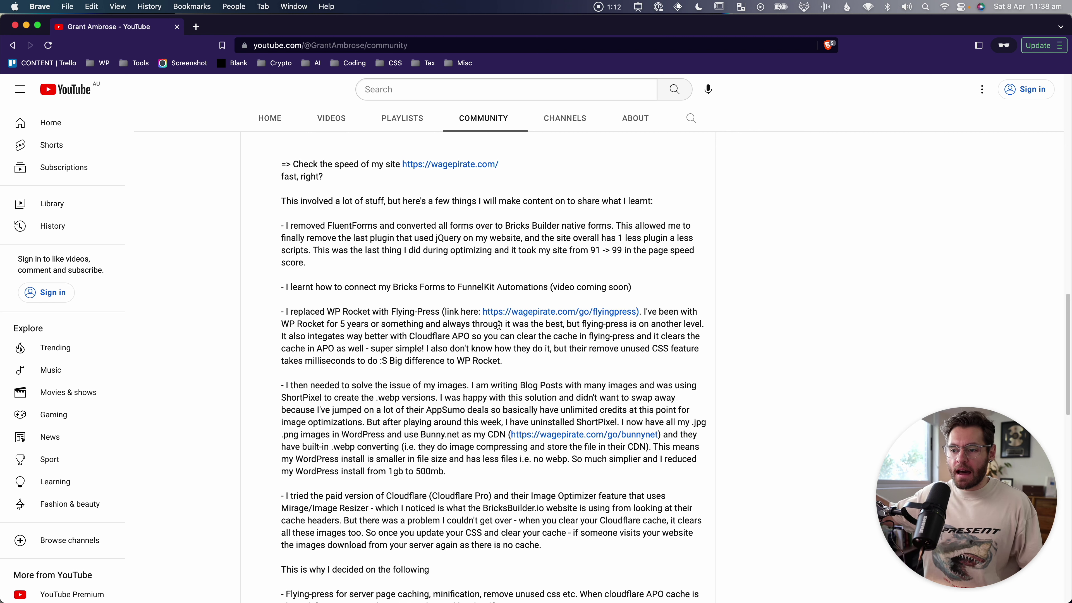
drag(433, 336, 466, 335)
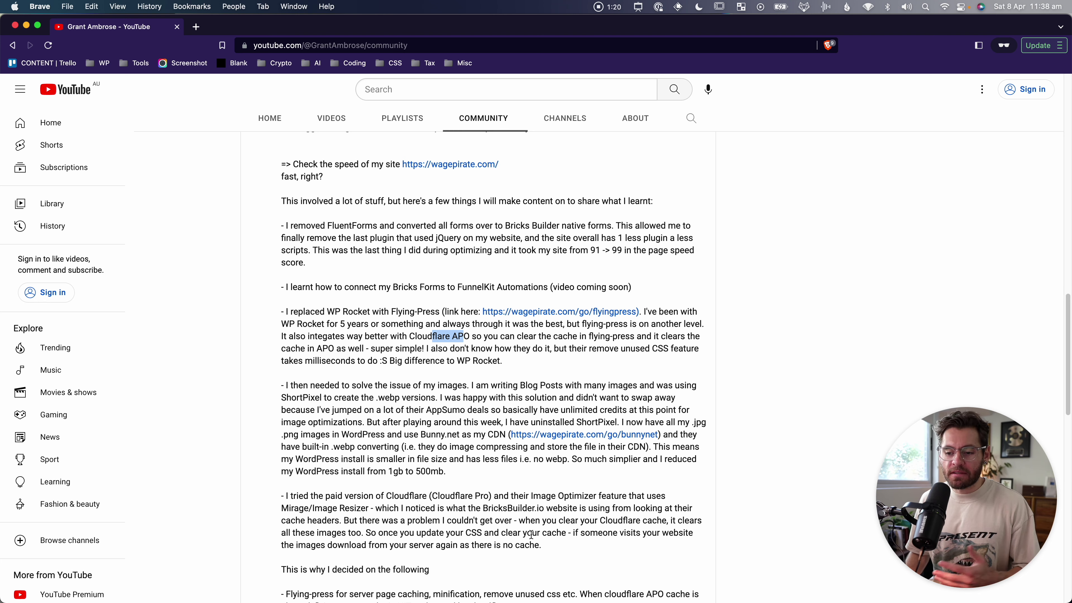
scroll(531, 534, down, 10)
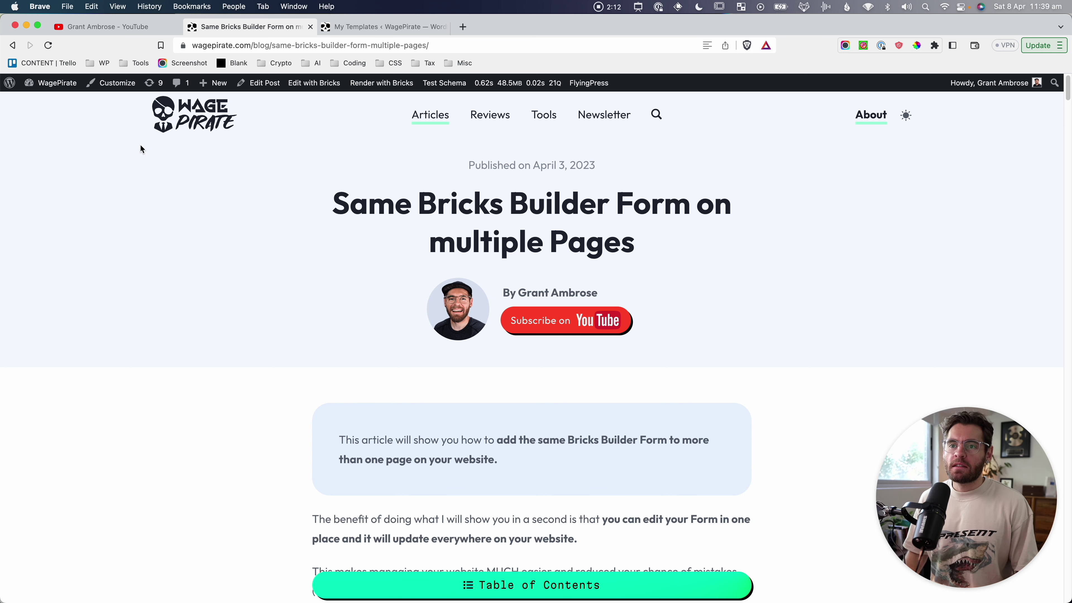
Step: Open the WagePirate homepage and examine the 21-day email course sign-up form beneath the intro video
click(209, 112)
scroll(236, 230, down, 10)
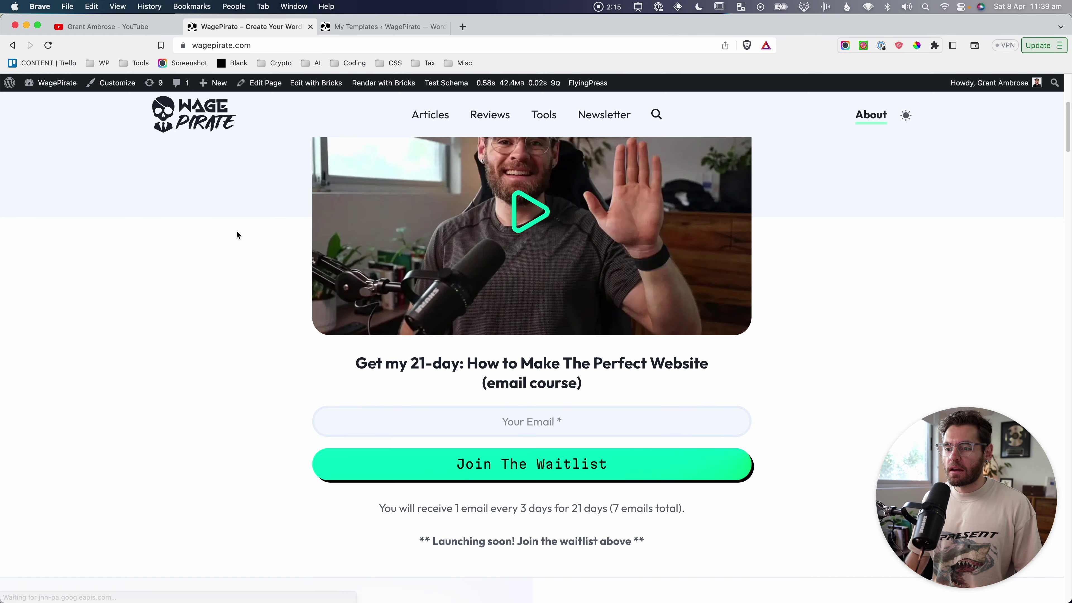
key(super+shift+4)
drag(292, 202, 804, 435)
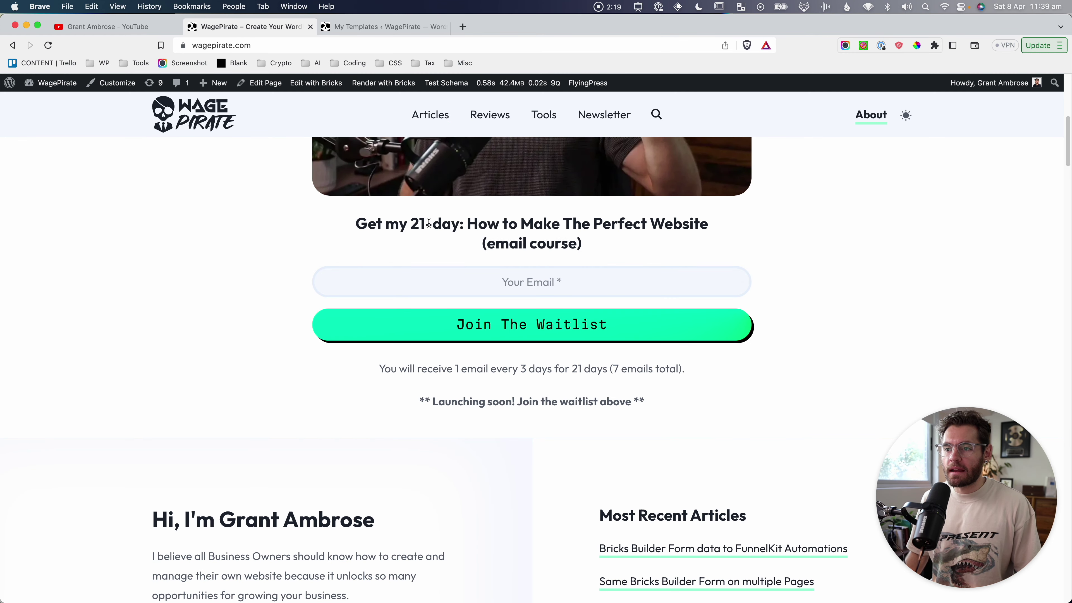
drag(425, 224, 568, 248)
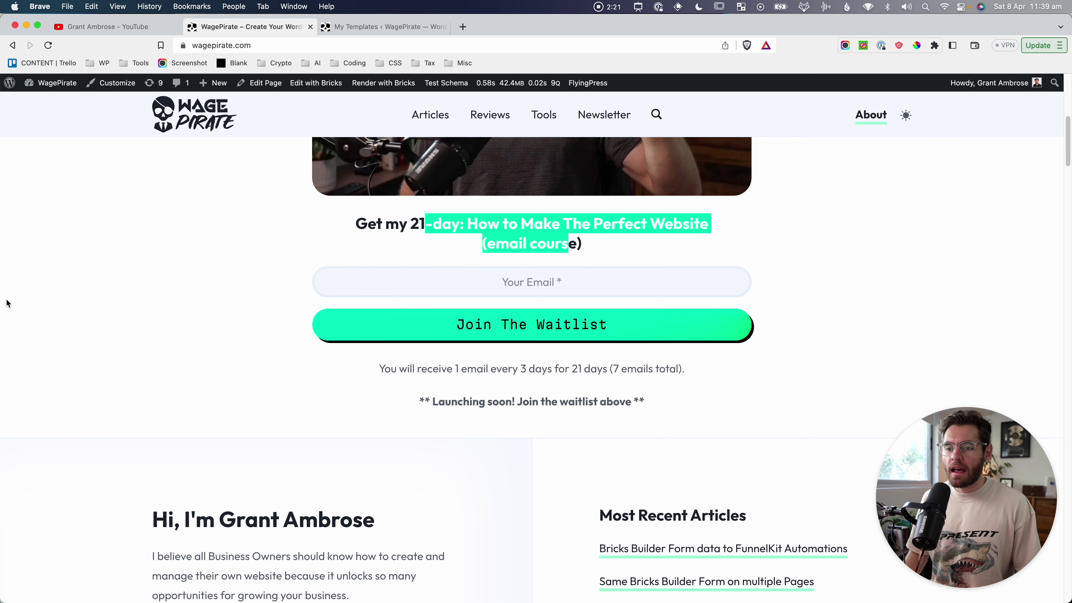
click(247, 293)
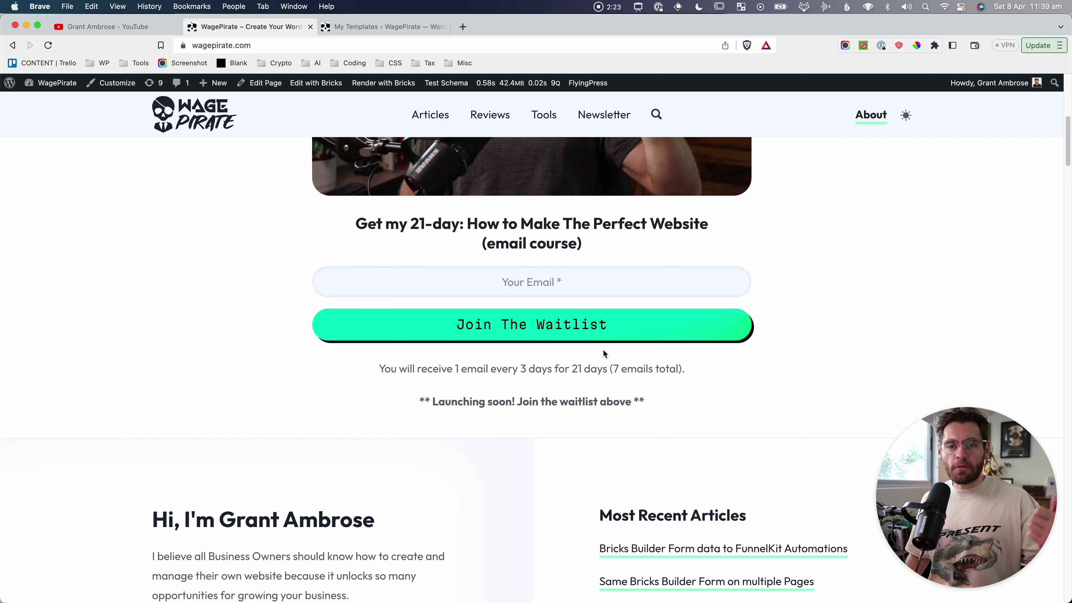
Step: Examine the second email course sign-up form, in the "Not sure where to start?" section of the homepage
scroll(602, 349, down, 15)
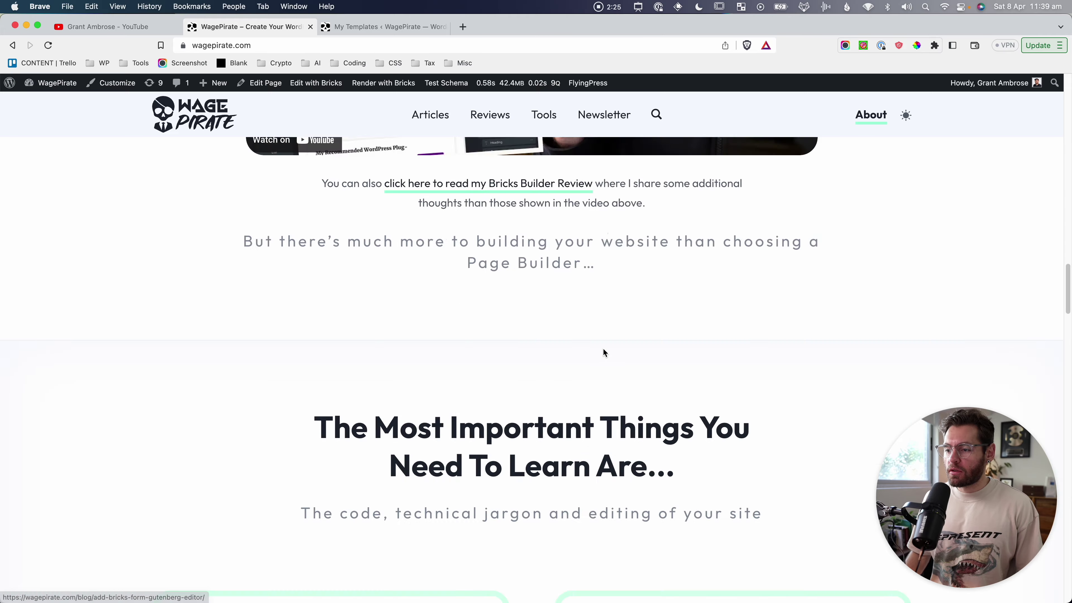
scroll(602, 350, down, 5)
key(super+shift+4)
drag(542, 219, 875, 466)
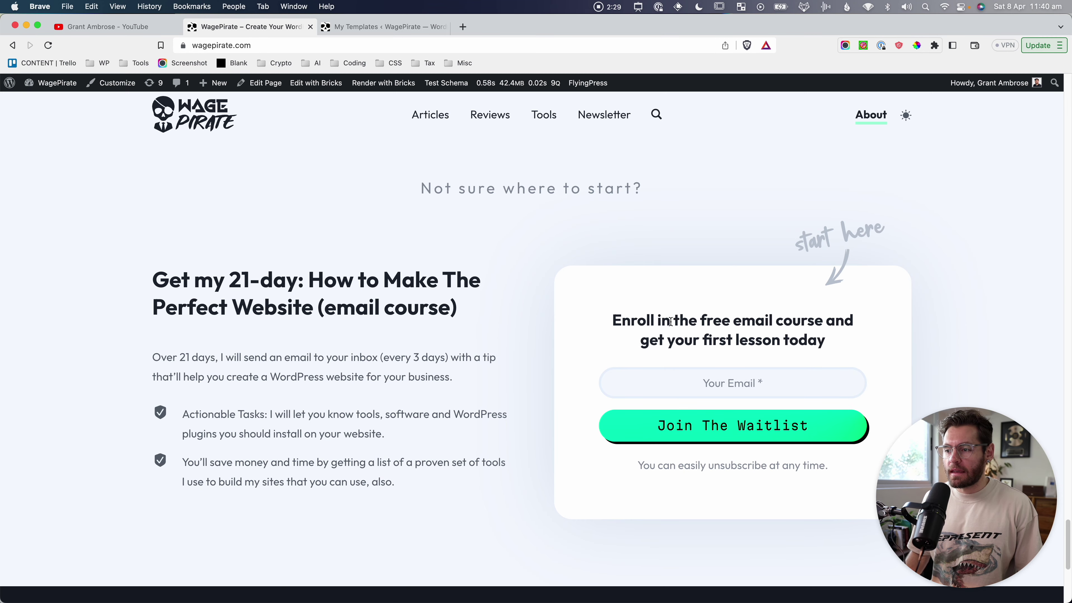
drag(671, 321, 807, 339)
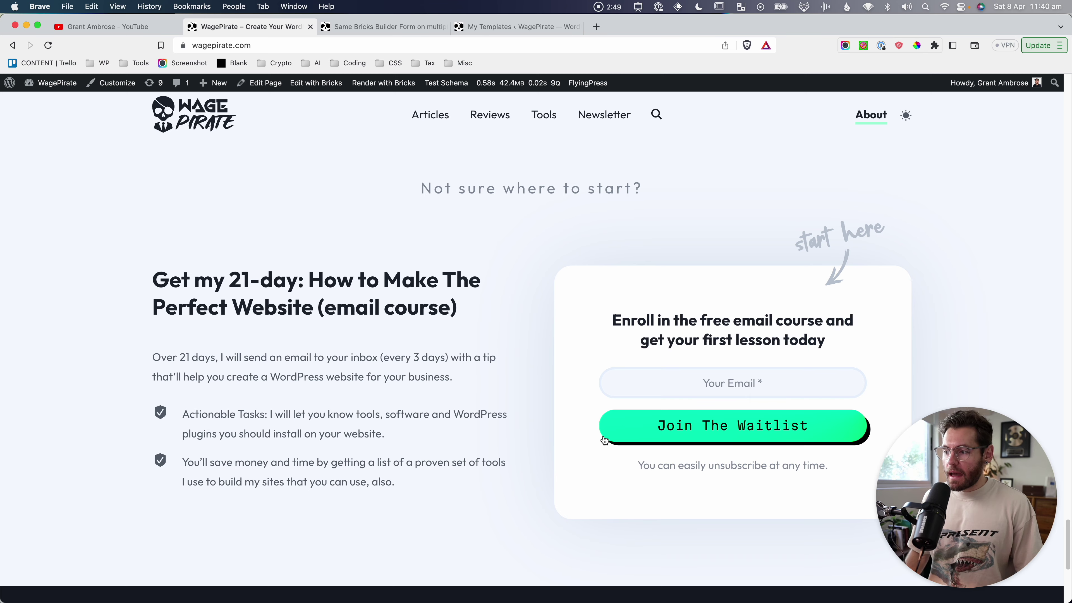
Step: Open the article "Same Bricks Builder Form on multiple Pages" from the site's blog listing
scroll(603, 434, up, 15)
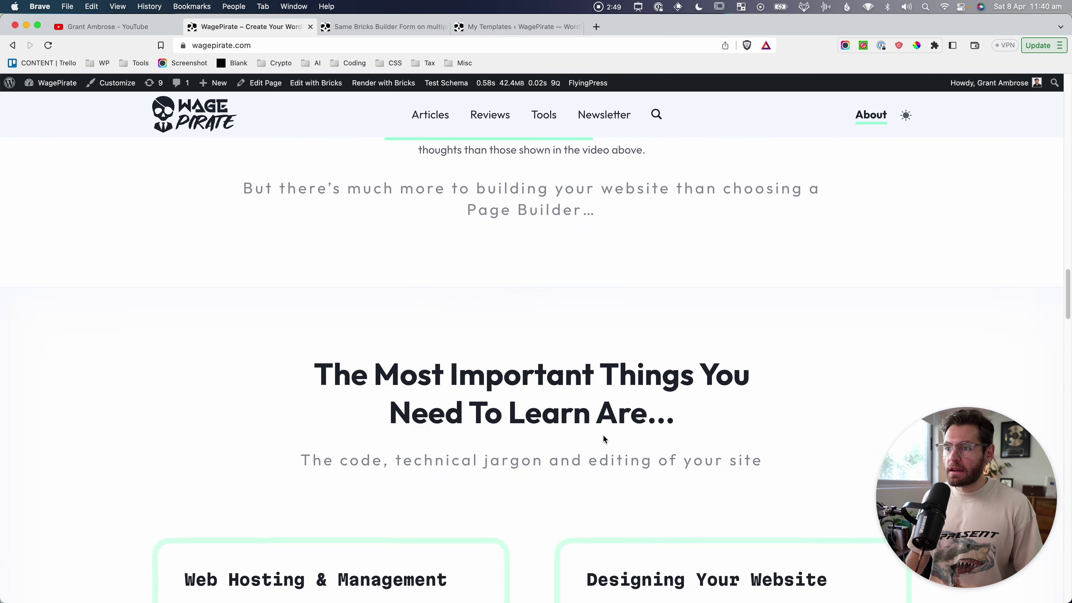
click(438, 116)
scroll(439, 273, down, 5)
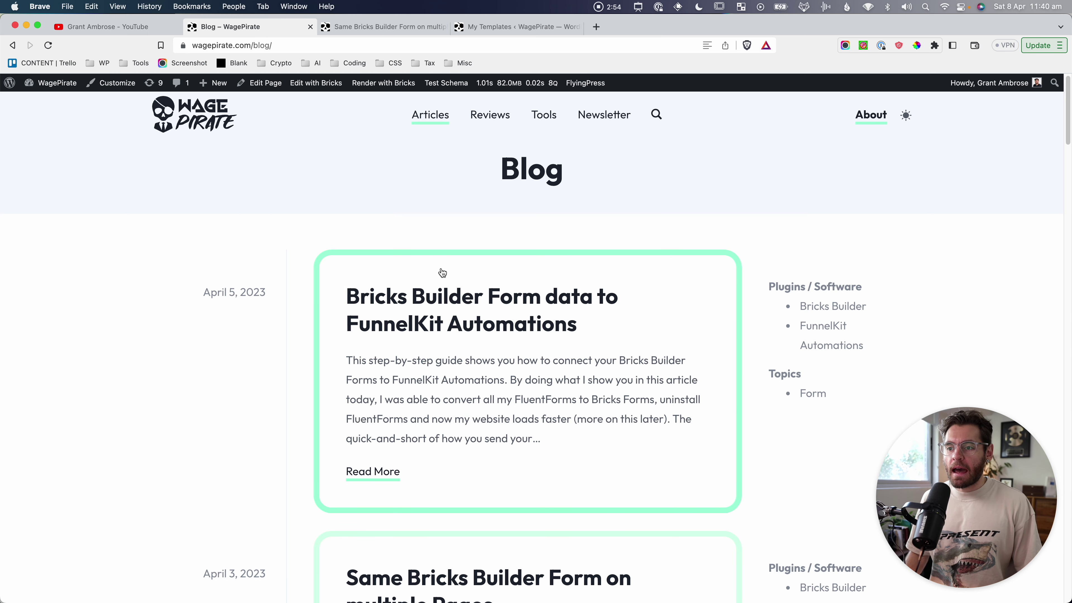
scroll(442, 272, down, 5)
click(476, 191)
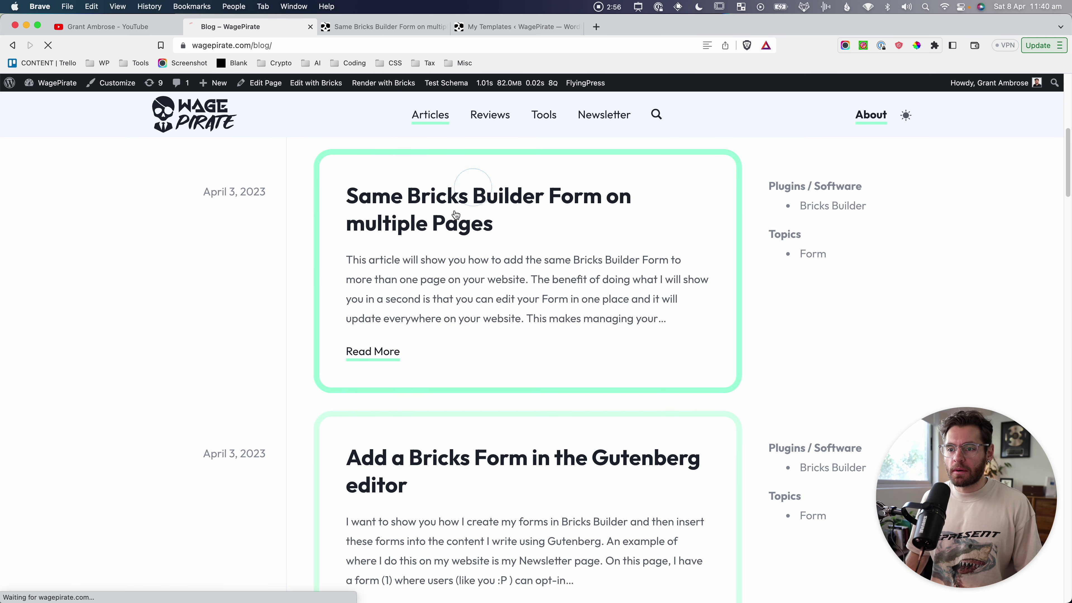
Step: Examine the email course opt-in box embedded in the article, including its heading, email field and waitlist button
scroll(424, 335, down, 15)
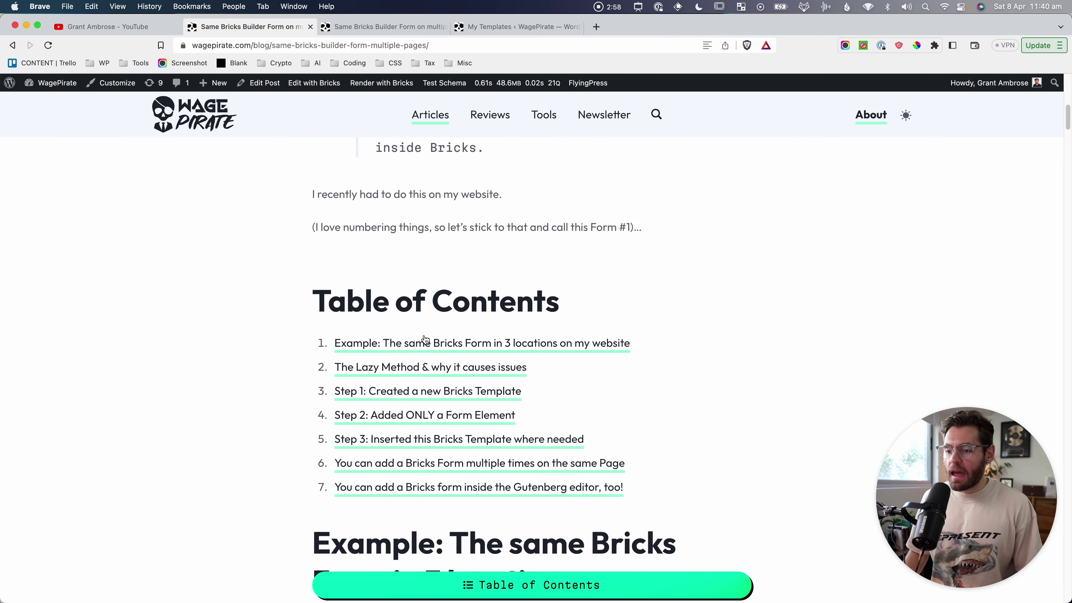
scroll(424, 334, down, 15)
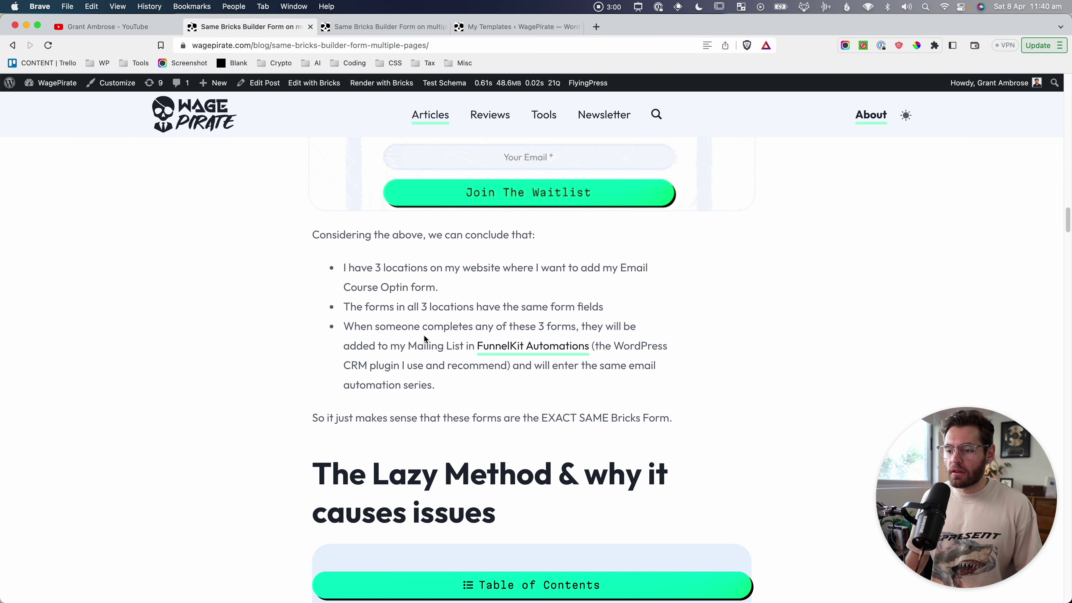
scroll(424, 335, down, 10)
scroll(424, 335, up, 3)
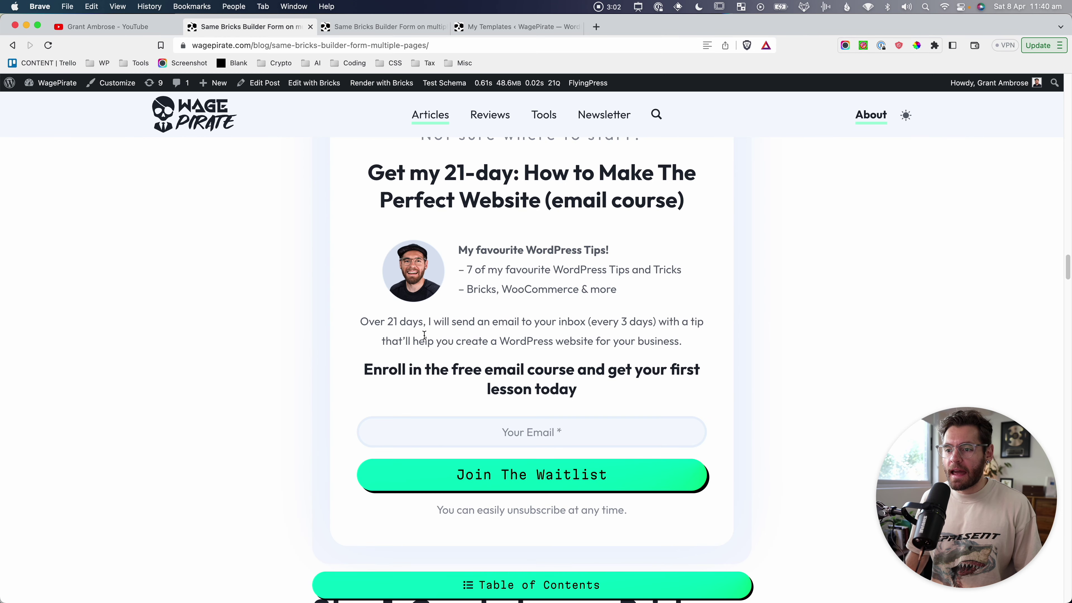
key(super+shift+4)
drag(318, 180, 752, 525)
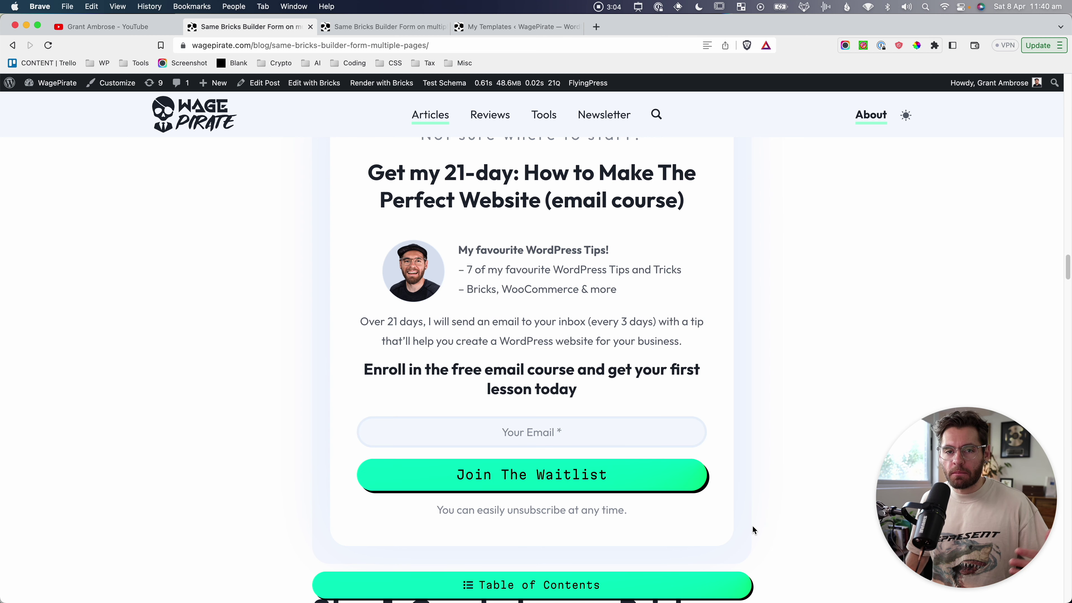
scroll(716, 525, down, 1)
key(super+shift+4)
drag(348, 342, 725, 510)
drag(724, 509, 722, 511)
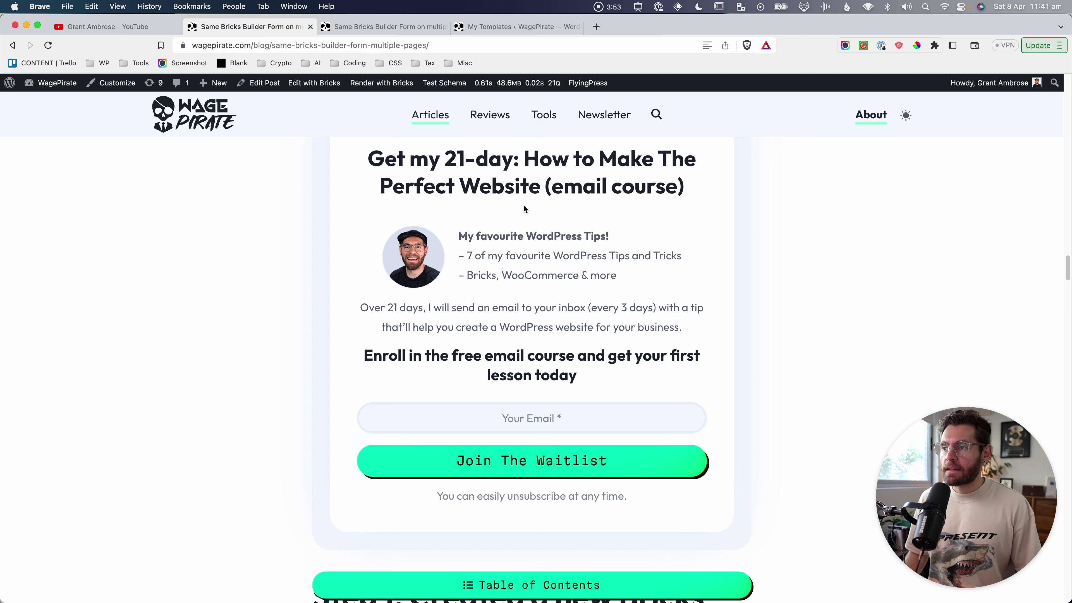
Step: Open the site's Newsletter page and examine the email waitlist form there
click(604, 115)
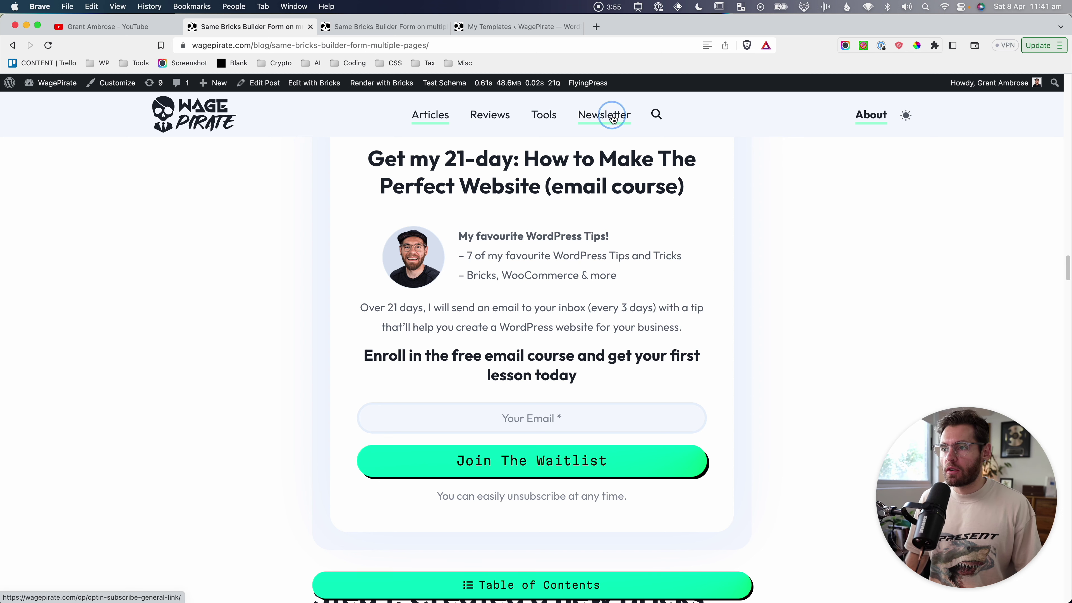
scroll(546, 379, down, 5)
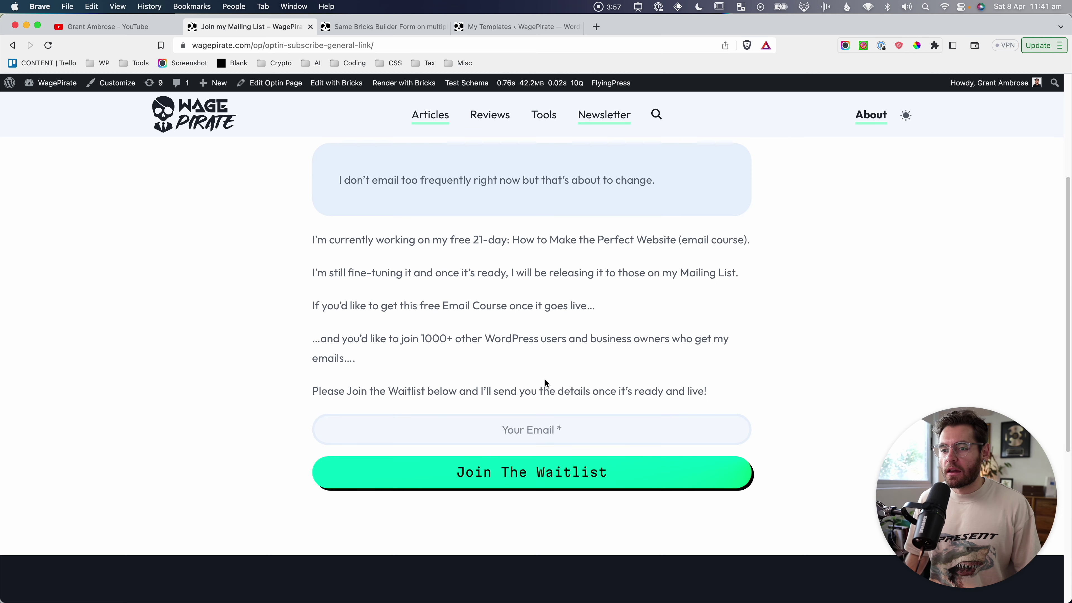
key(super+shift+4)
drag(285, 372, 809, 526)
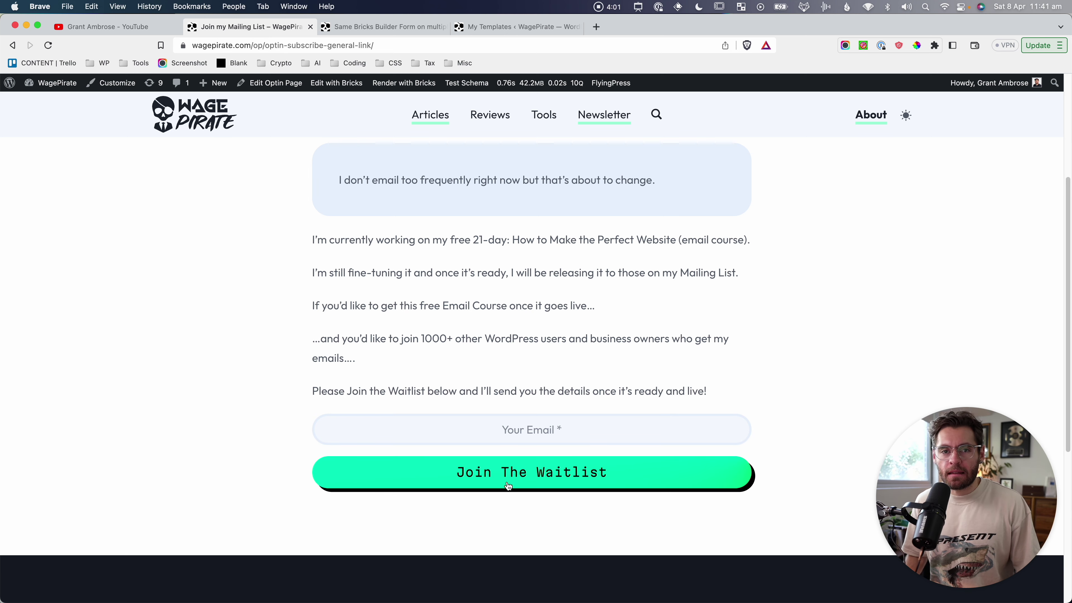
Step: Compare the Newsletter page's introductory text with the waitlist form below it, marking out each area for inspection
scroll(545, 364, up, 1)
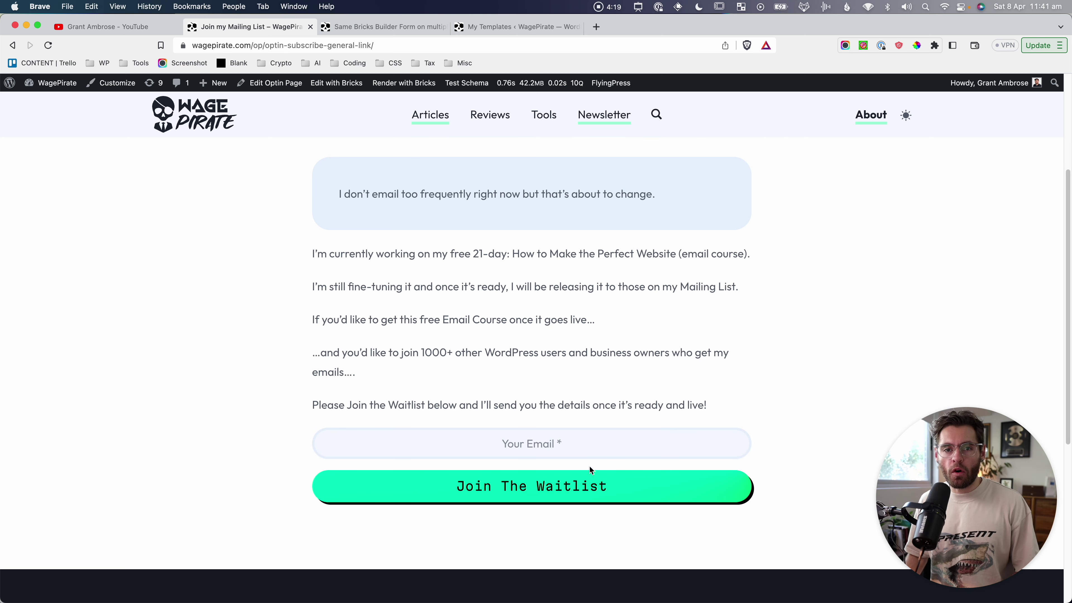
key(super+shift+4)
drag(271, 161, 783, 526)
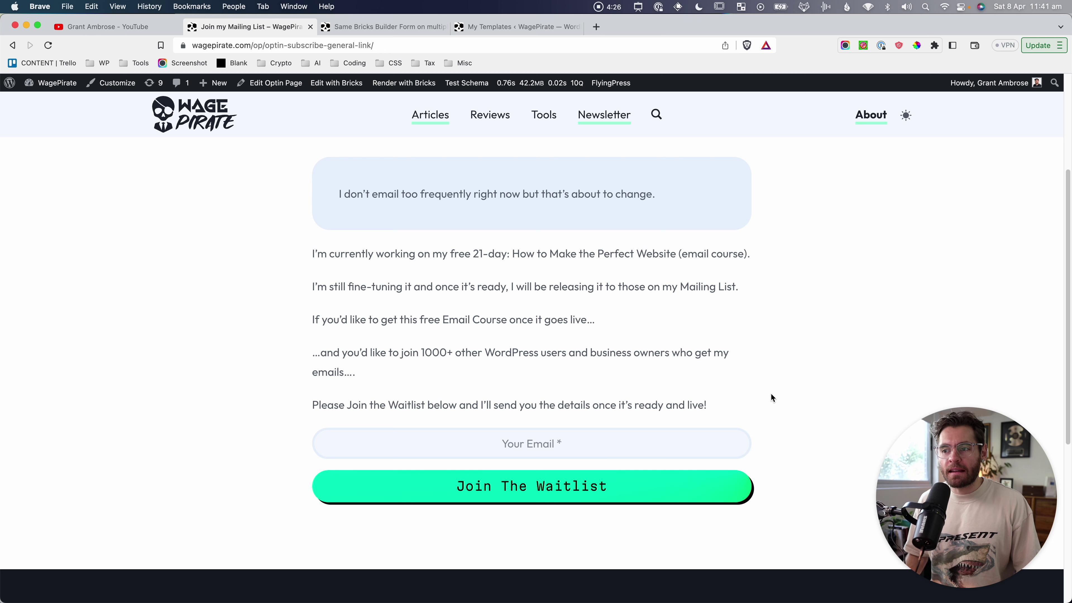
key(super+shift+4)
drag(270, 160, 774, 430)
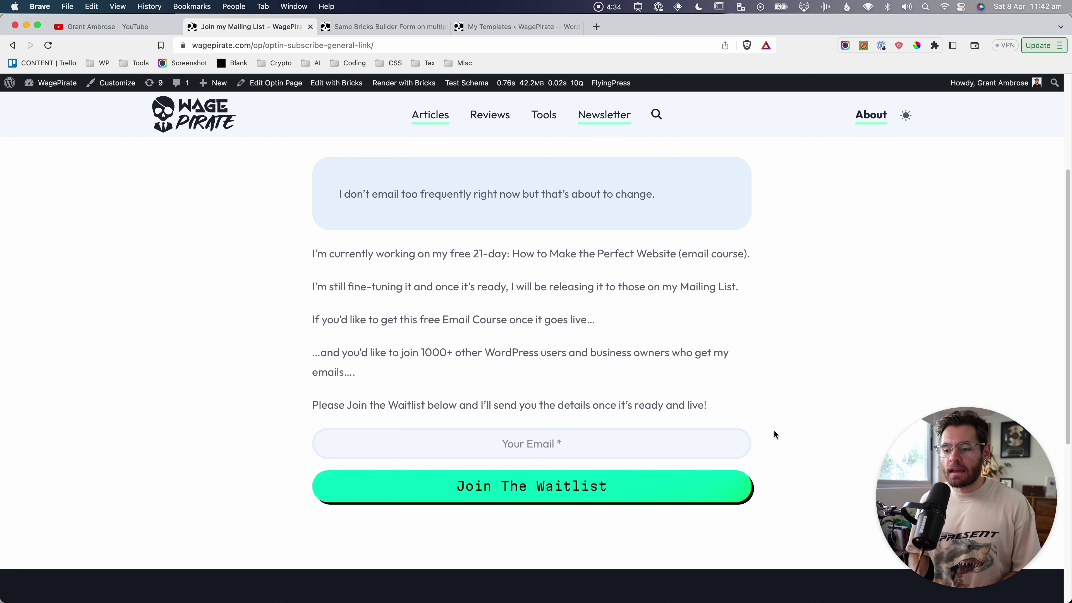
key(super+shift+4)
drag(295, 399, 792, 525)
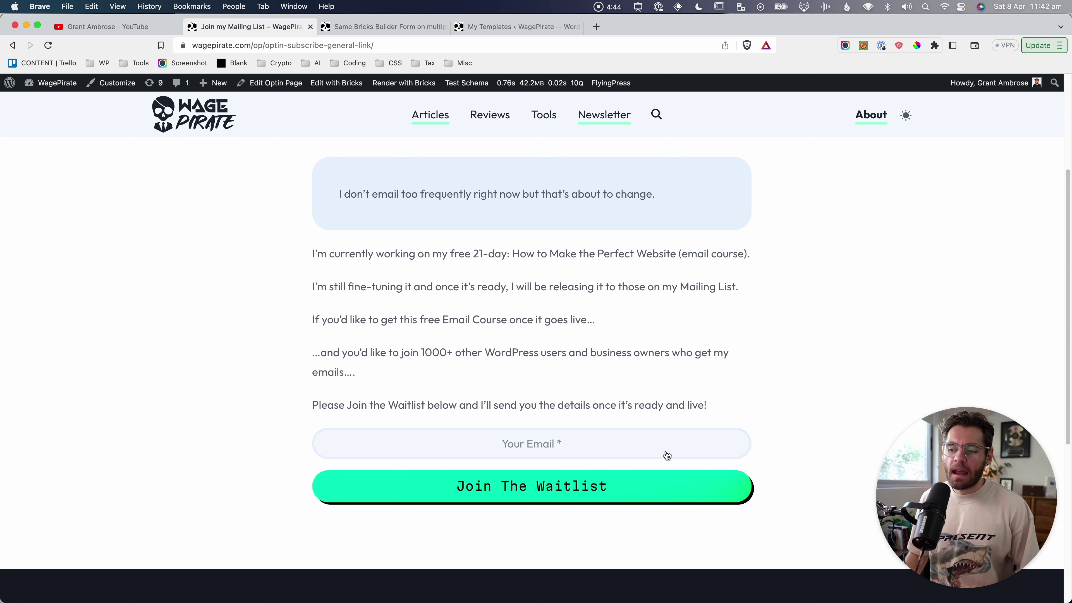
key(super+shift+4)
drag(306, 408, 762, 465)
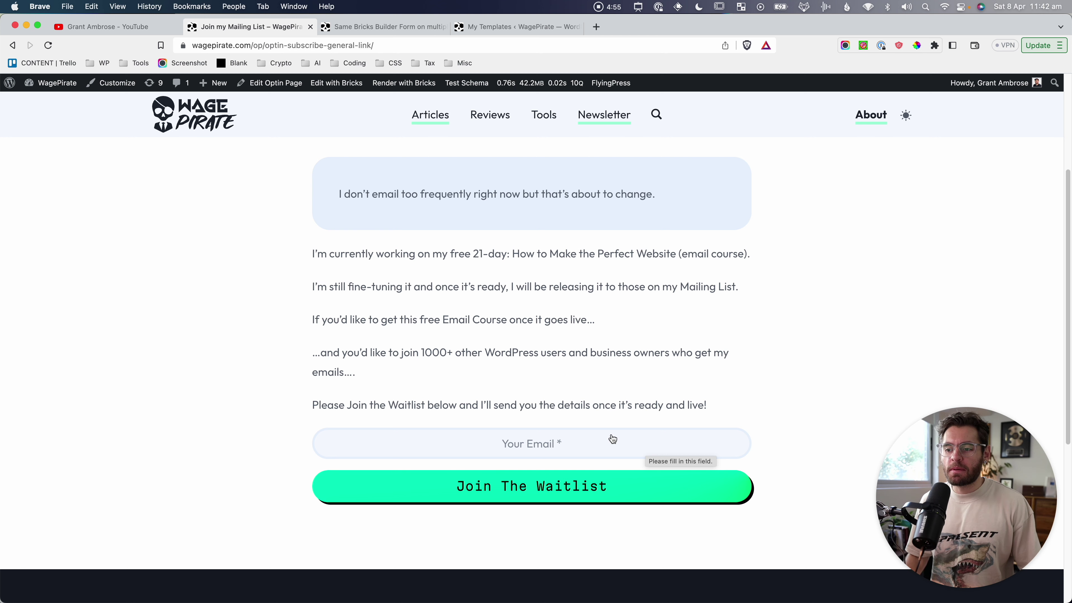
key(super+shift+4)
drag(298, 417, 812, 531)
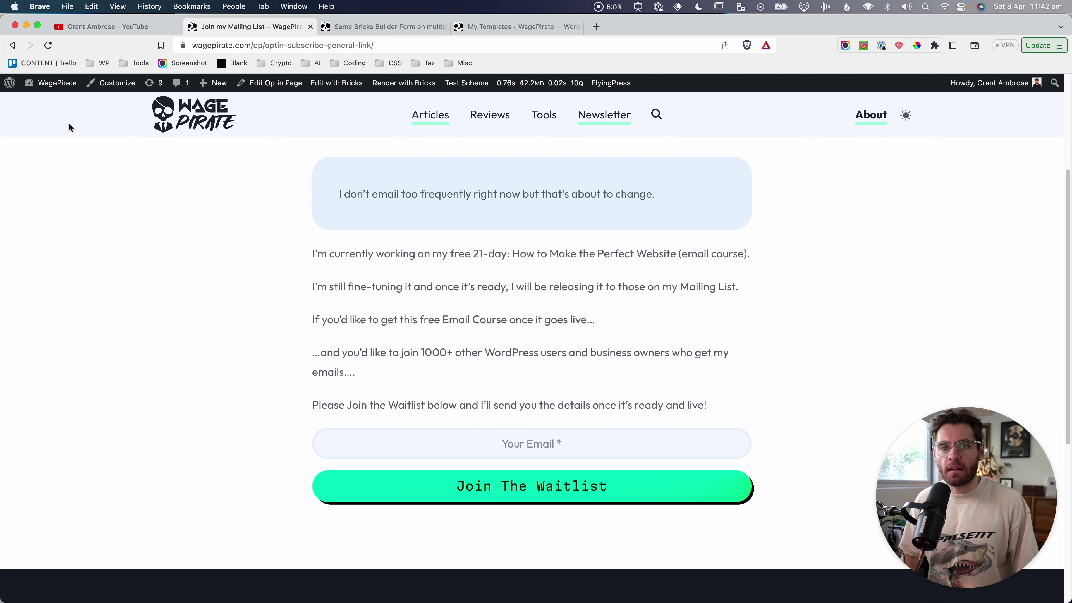
Step: Open the Bricks My Templates list in the WordPress admin
mouse_move(51, 82)
super+click(51, 104)
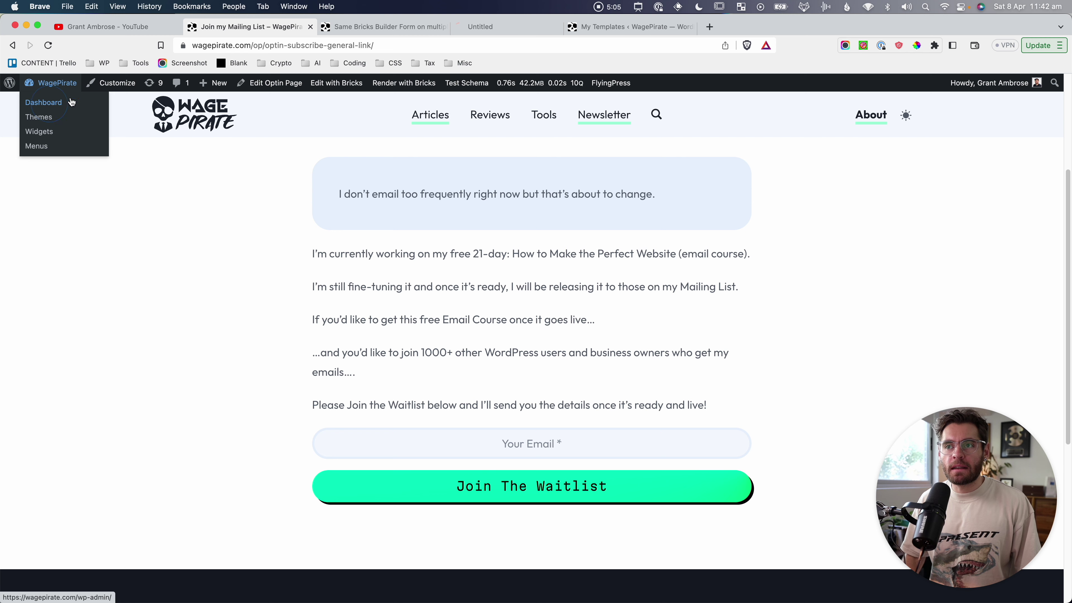
click(517, 15)
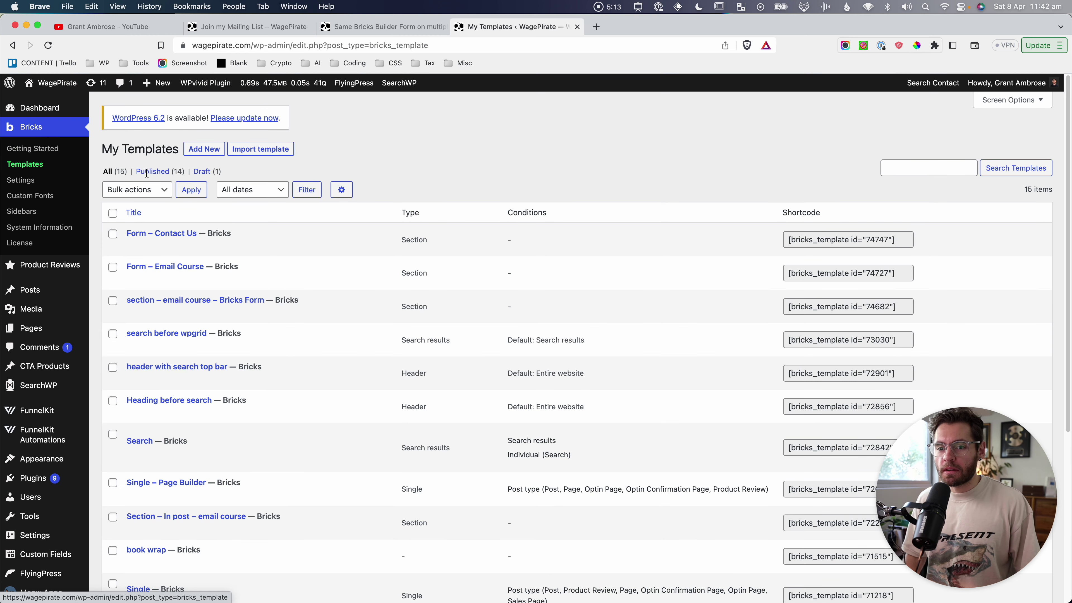
Step: Examine the titles and types of the "Form – Contact Us" and "Form – Email Course" templates
key(super+shift+4)
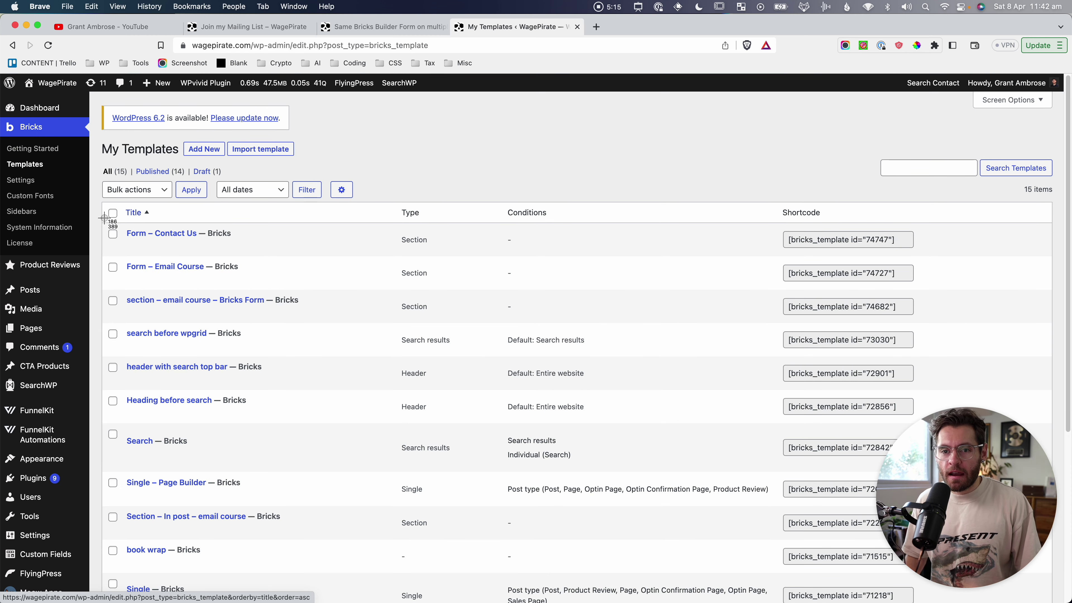
drag(104, 215, 261, 287)
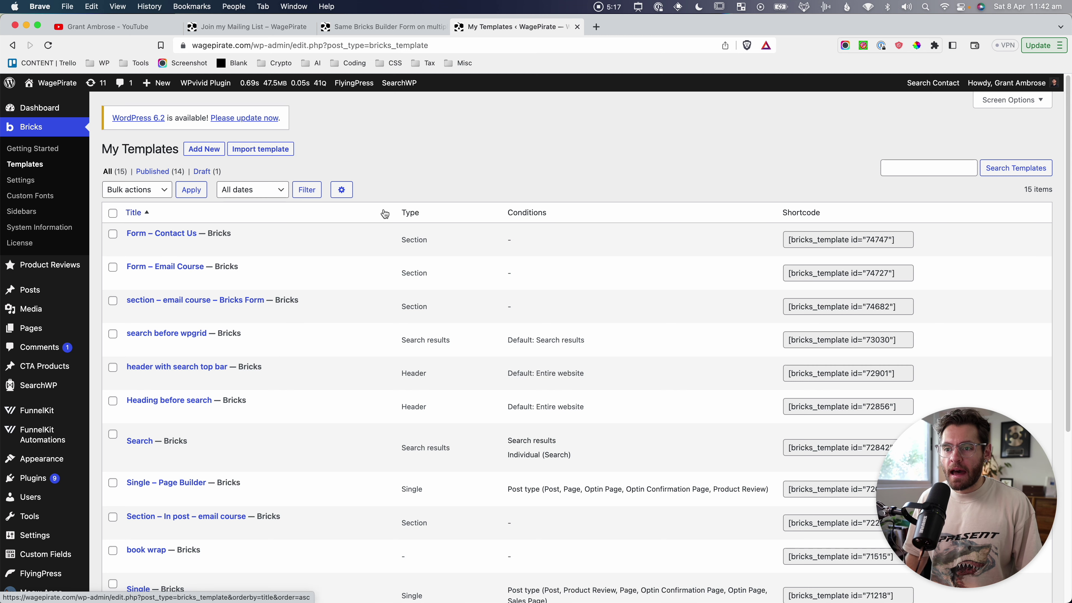
key(super+shift+4)
drag(393, 194, 441, 283)
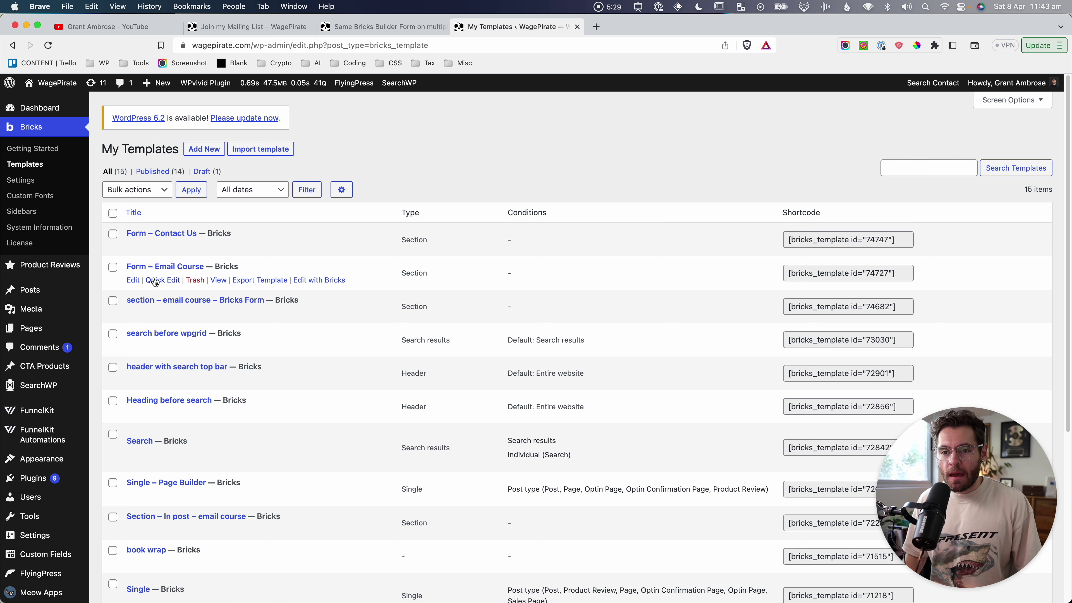
Step: Open the "Form – Email Course" template in the Bricks editor and mark out the footer area below the form
click(311, 280)
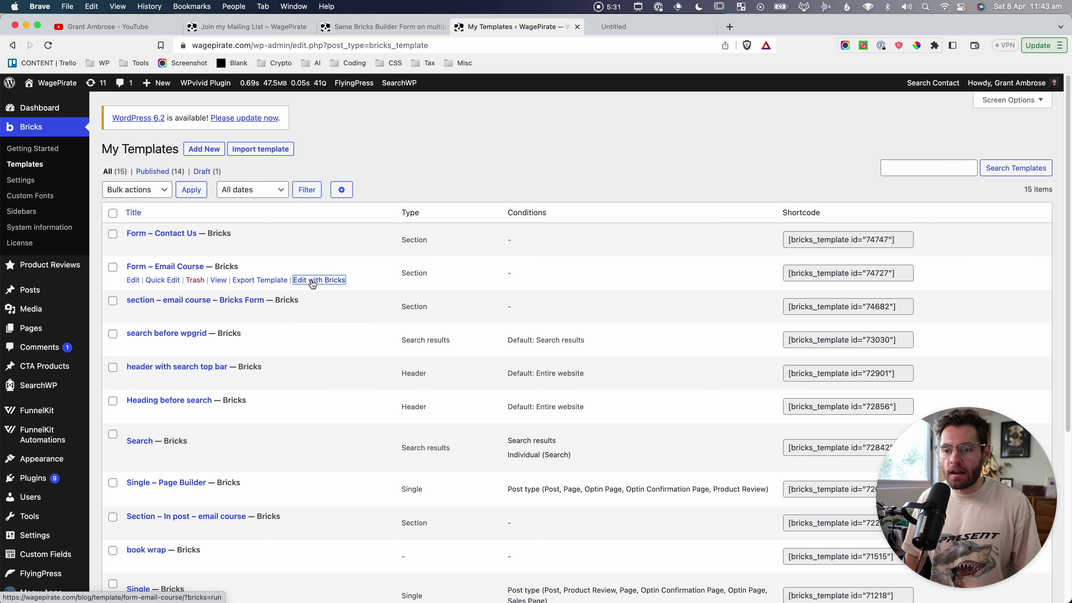
key(super+shift+4)
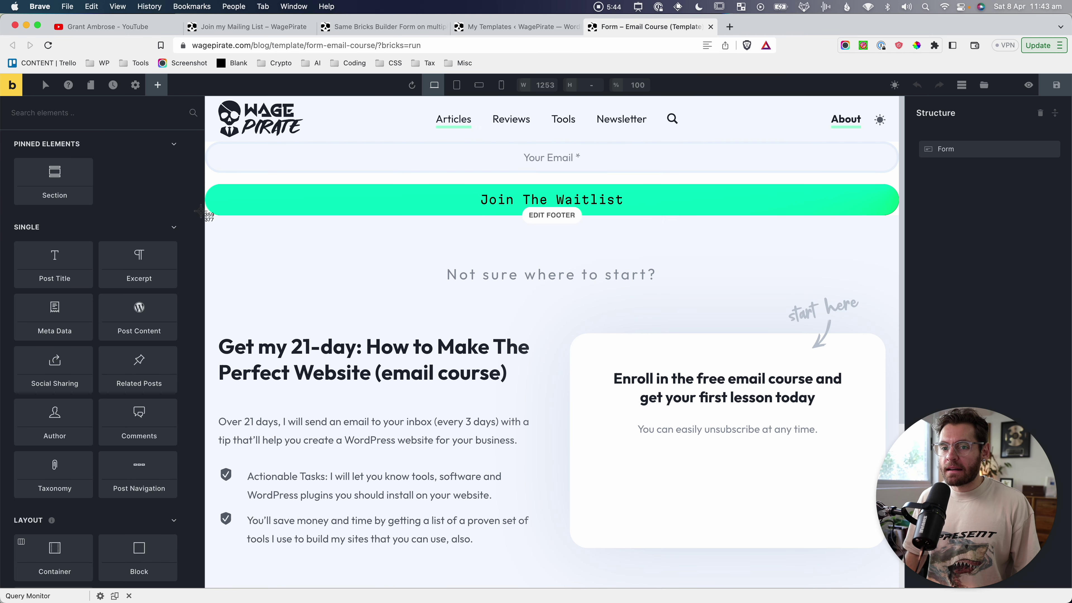
drag(201, 211, 901, 580)
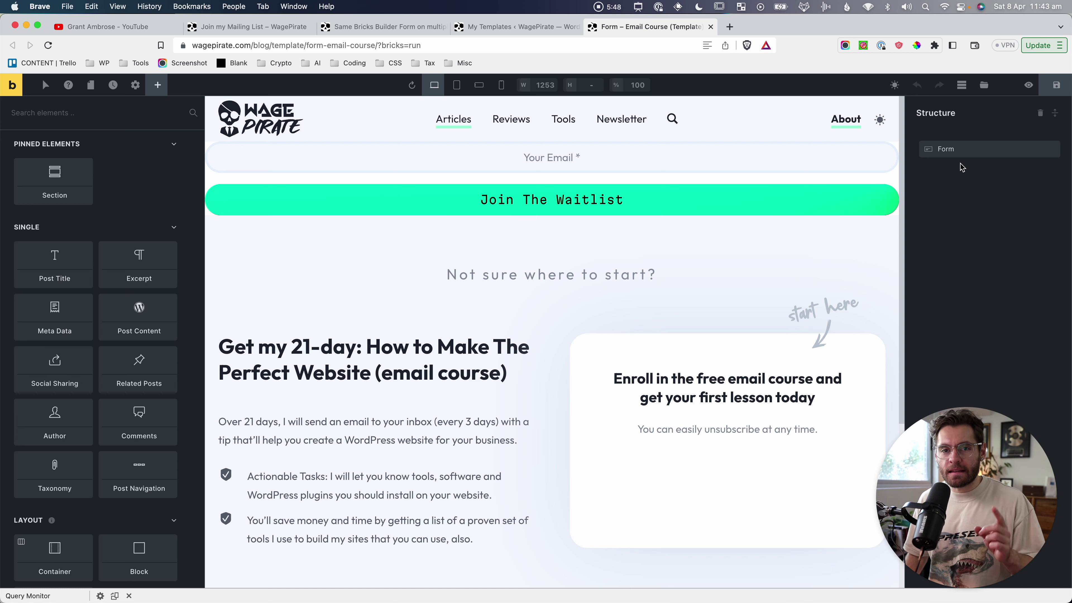
Step: Select the Form element and examine its fields, submit button settings and actions after successful form submit
click(960, 149)
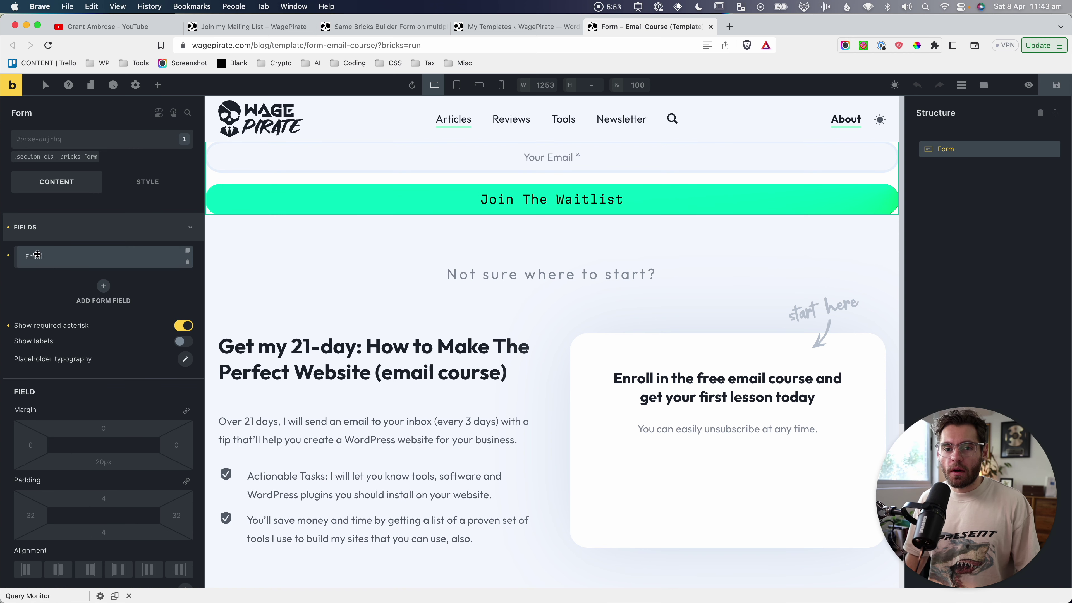
click(44, 230)
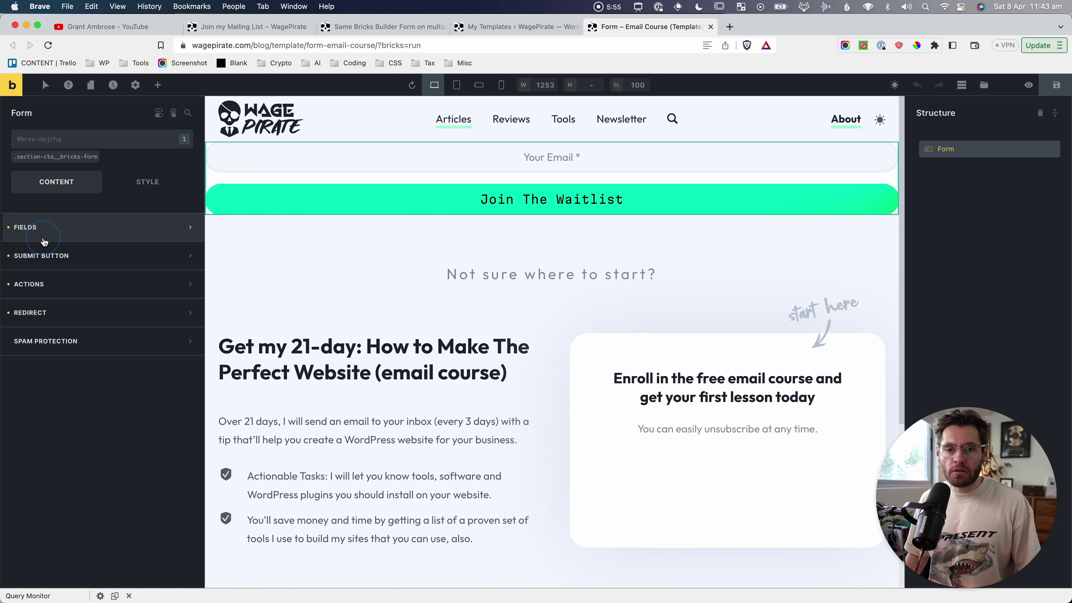
click(49, 255)
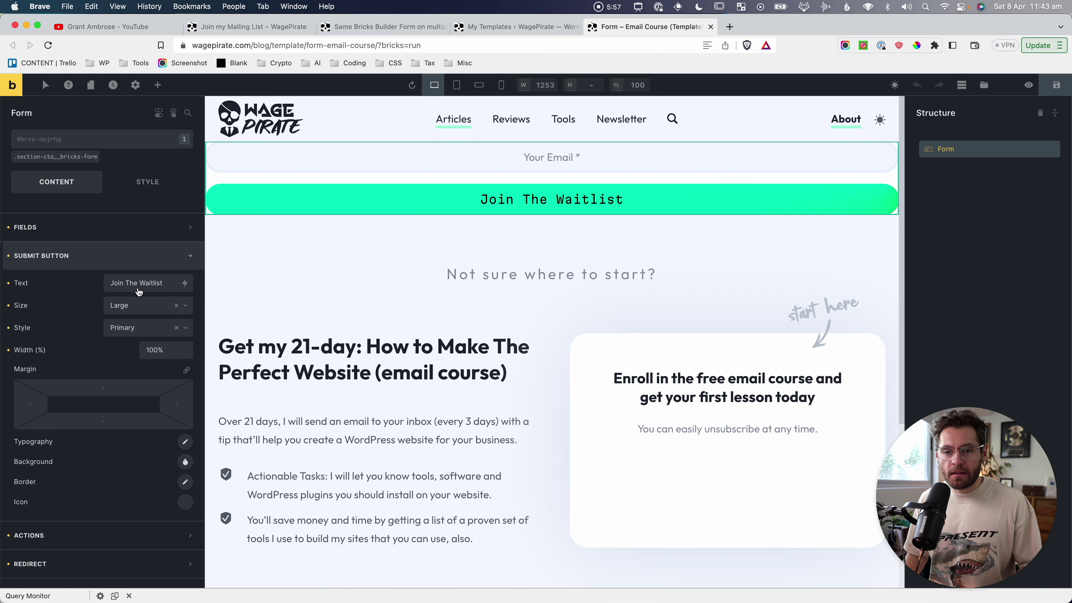
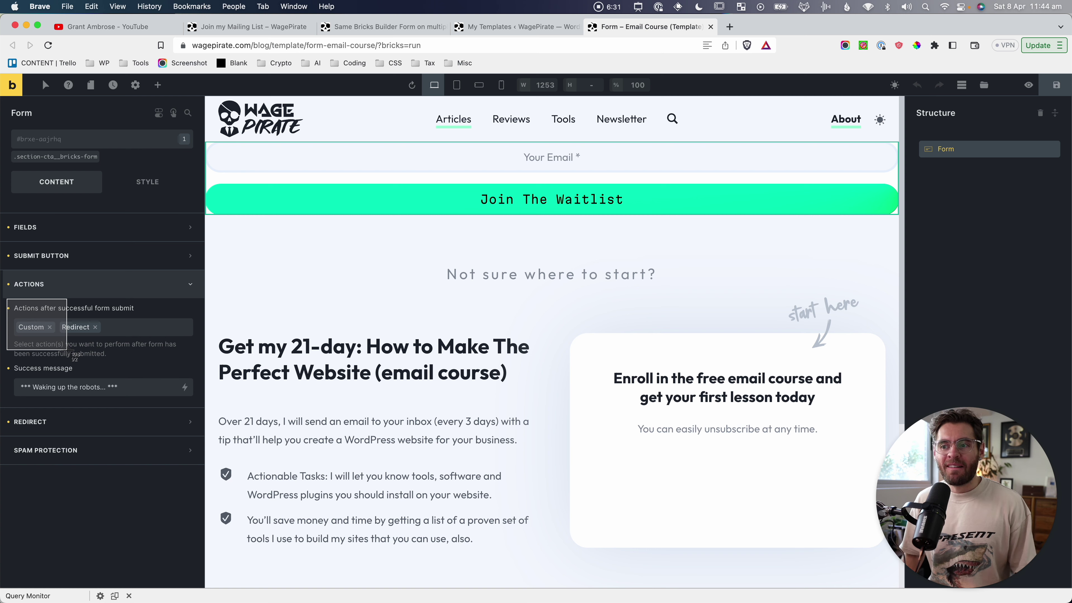
drag(66, 349, 67, 349)
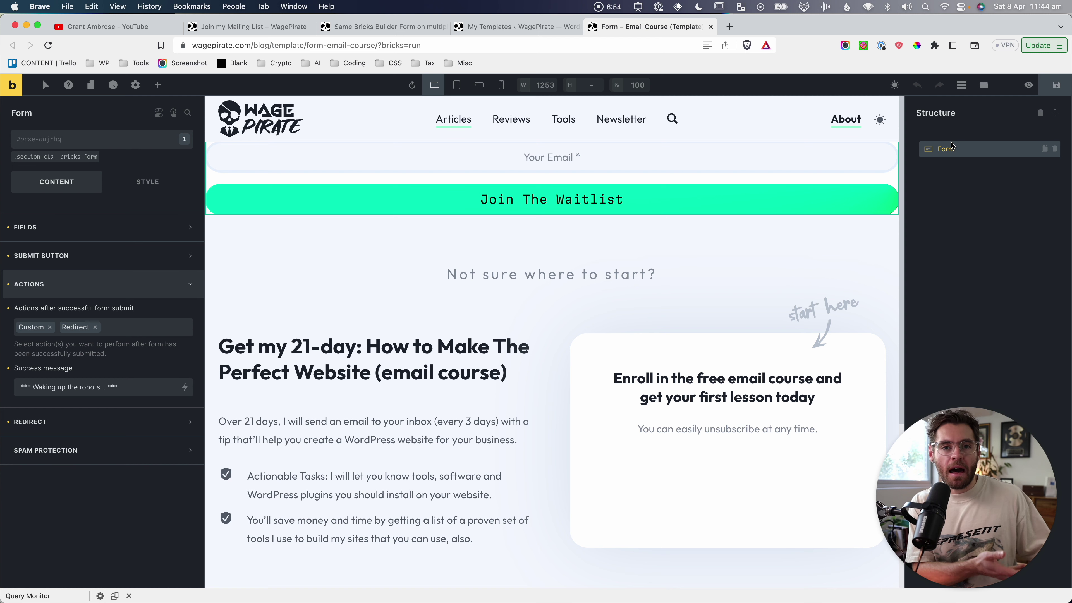
Step: Compare the waitlist form on the canvas with its Form element in the structure, marking out each area
key(super+shift+4)
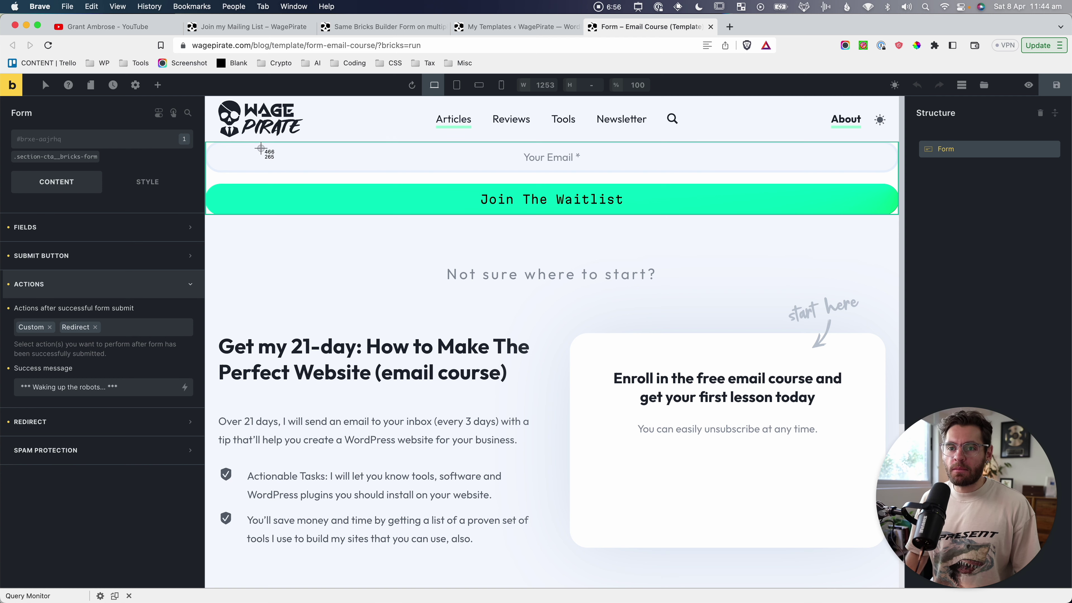
drag(206, 133, 944, 233)
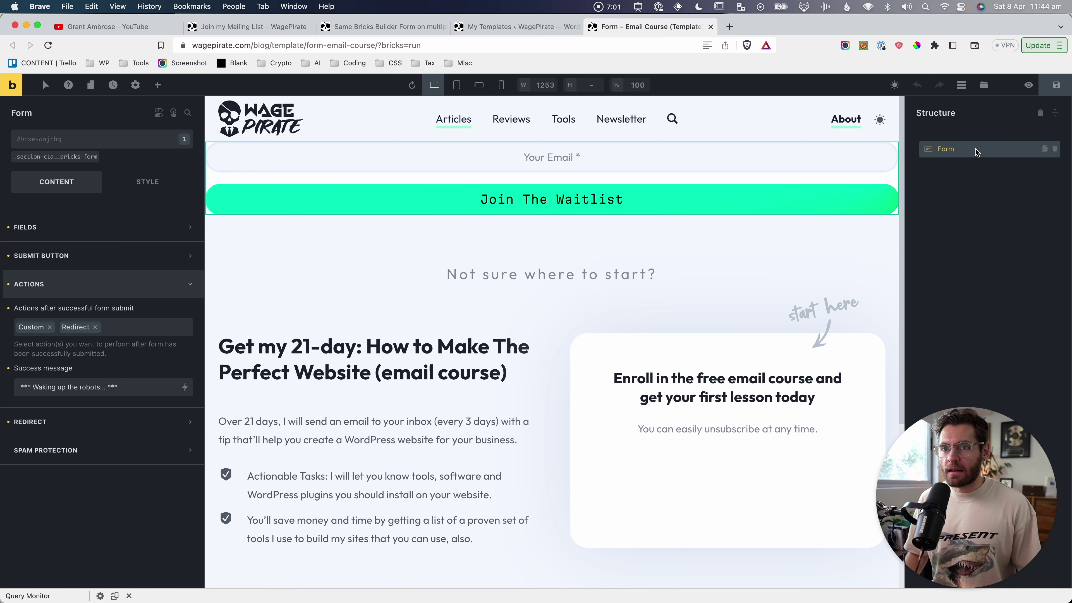
key(super+shift+4)
drag(910, 127, 1063, 179)
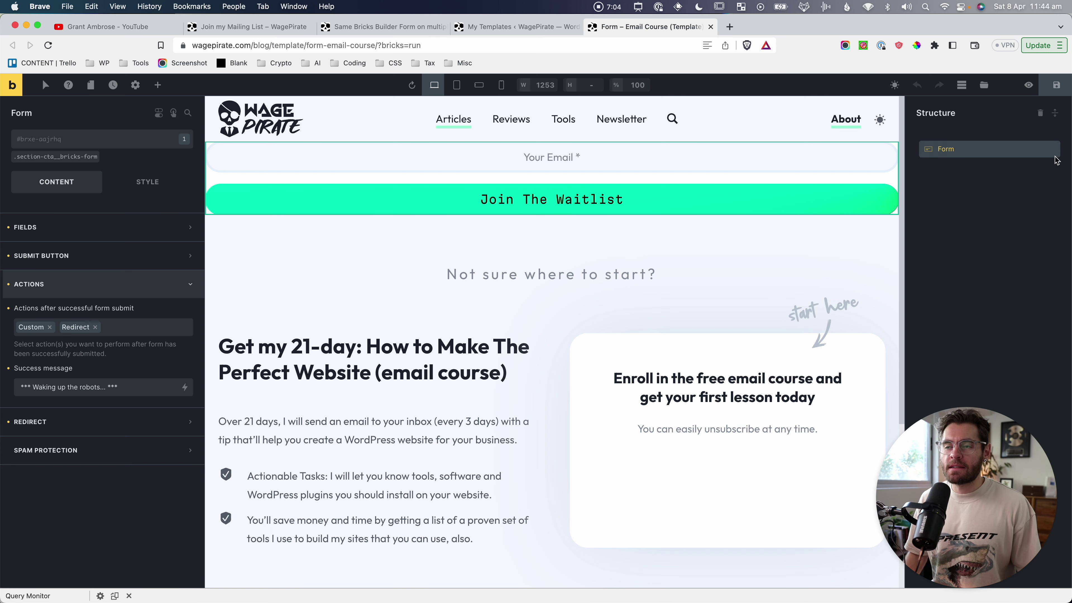
Step: Return to the My Templates list and examine the "Form – Email Course" row and the "Form – Contact Us" title
click(502, 30)
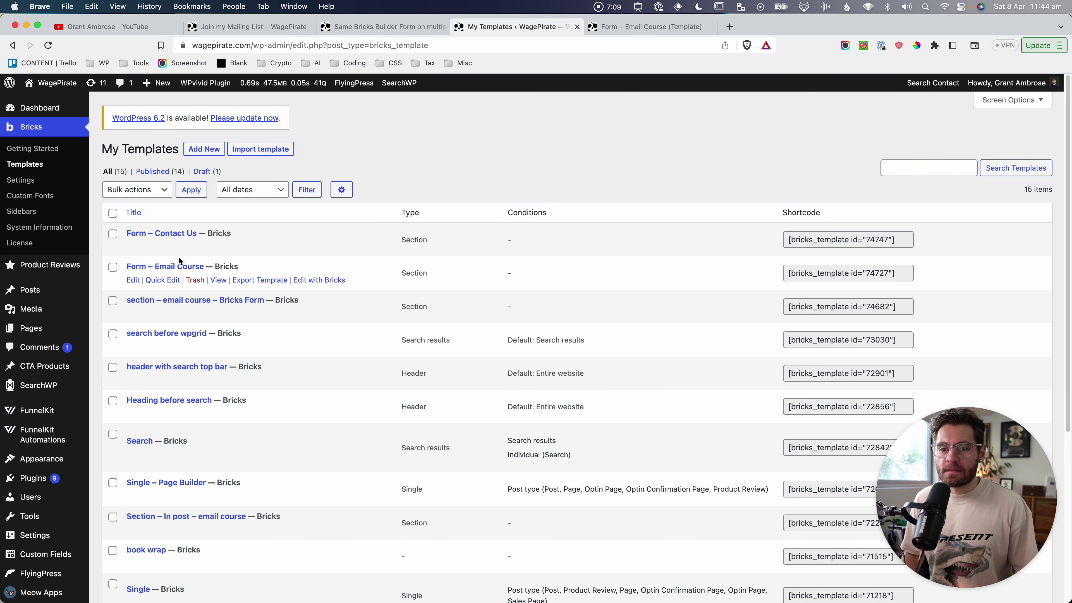
key(super+shift+4)
drag(115, 256, 940, 292)
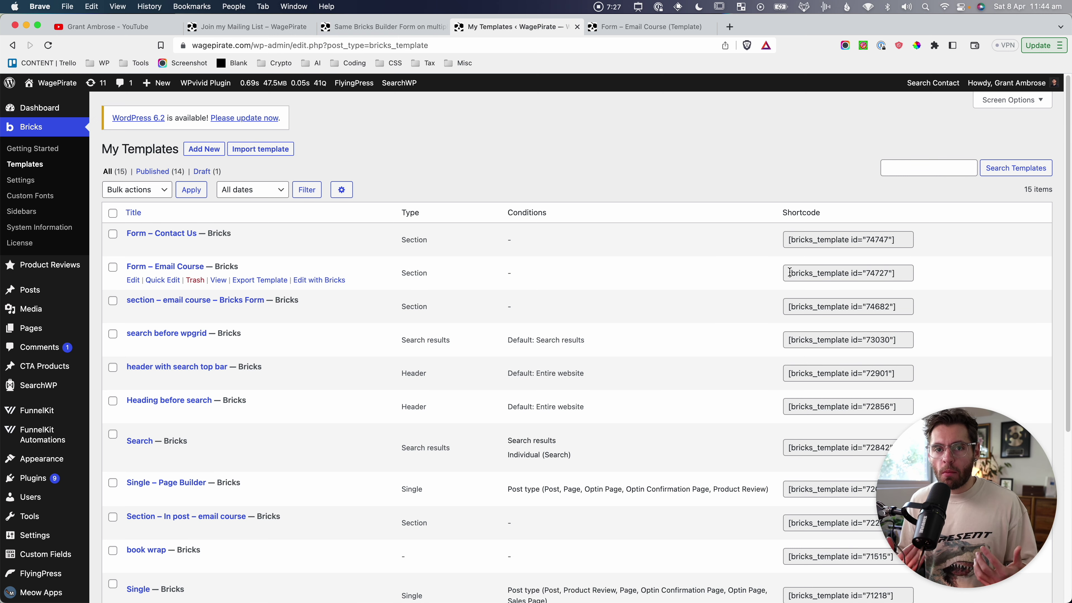
key(super+shift+4)
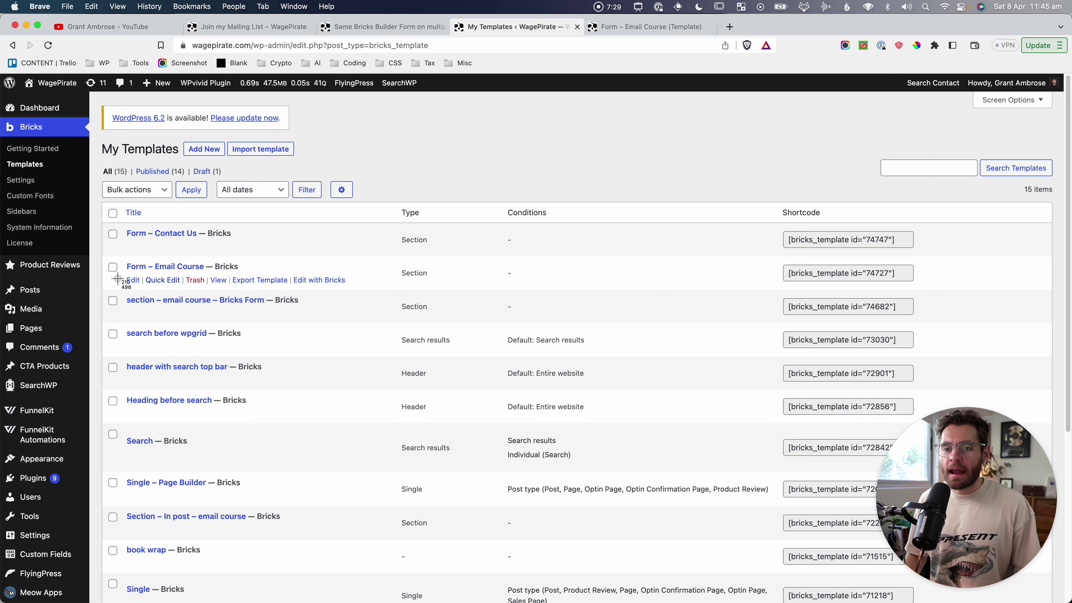
drag(123, 261, 227, 275)
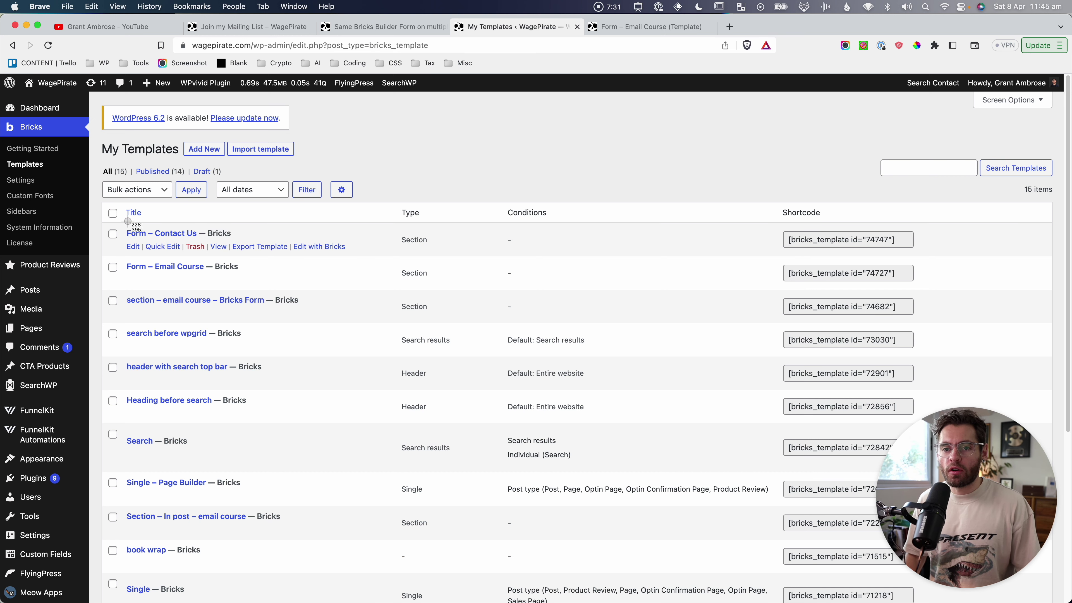
key(super+shift+4)
drag(121, 223, 243, 246)
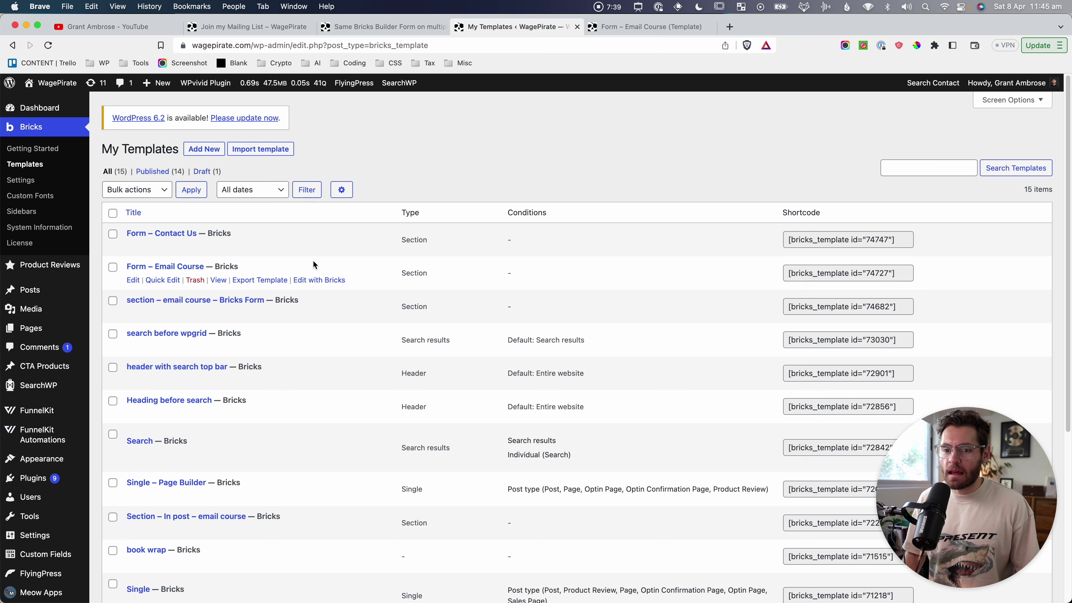
Step: Open the WagePirate homepage in a new tab and start editing it with Bricks
click(433, 152)
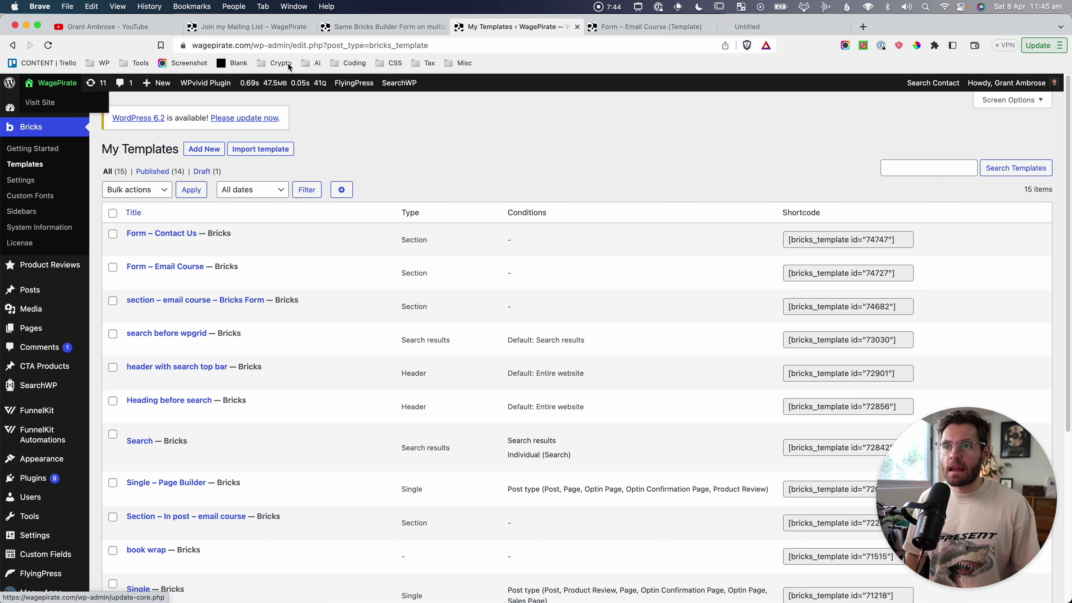
super+click(56, 82)
click(760, 26)
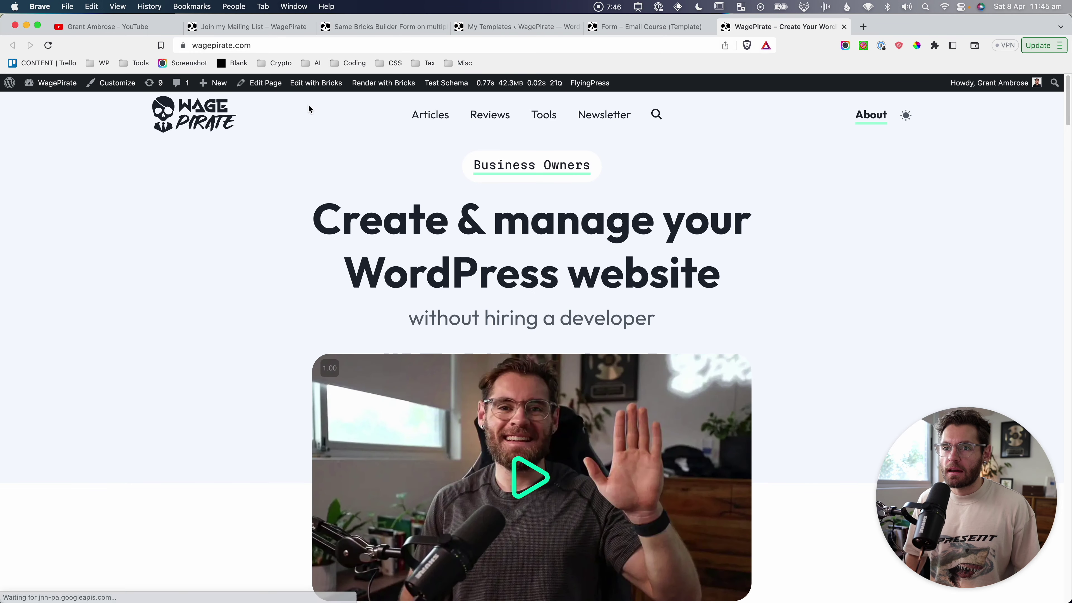
click(318, 83)
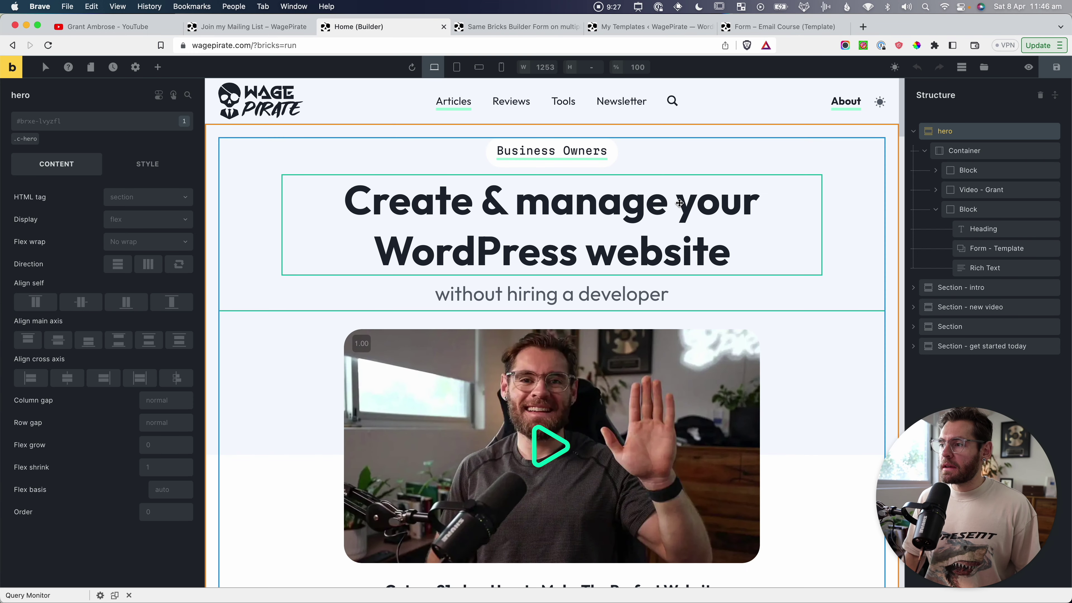
Step: Select the hero's "Form - Template" element and examine its assigned template, then return to the My Templates list
click(997, 248)
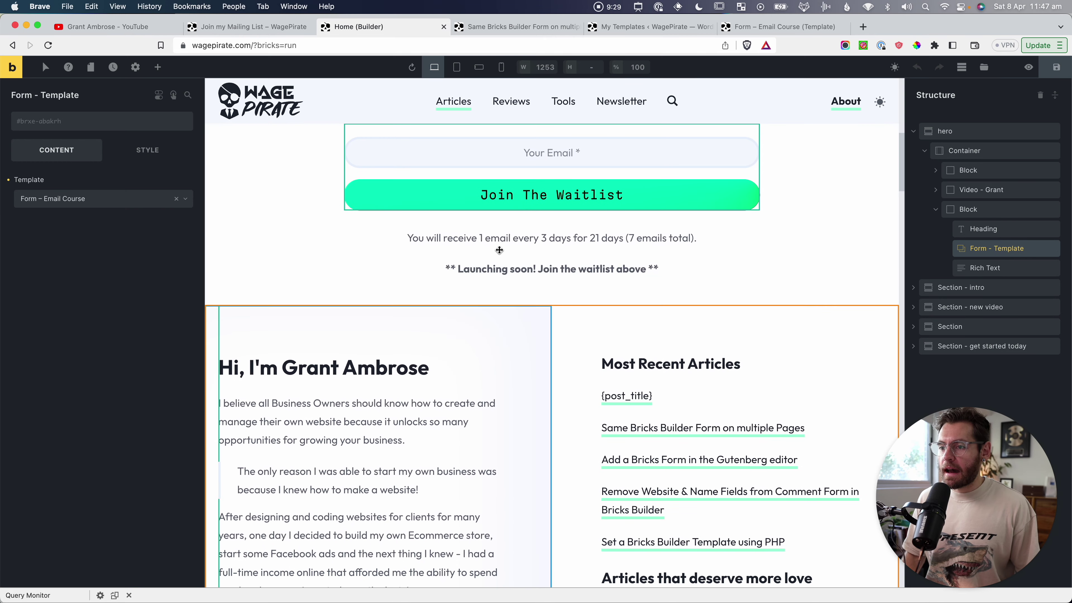
scroll(499, 249, up, 1)
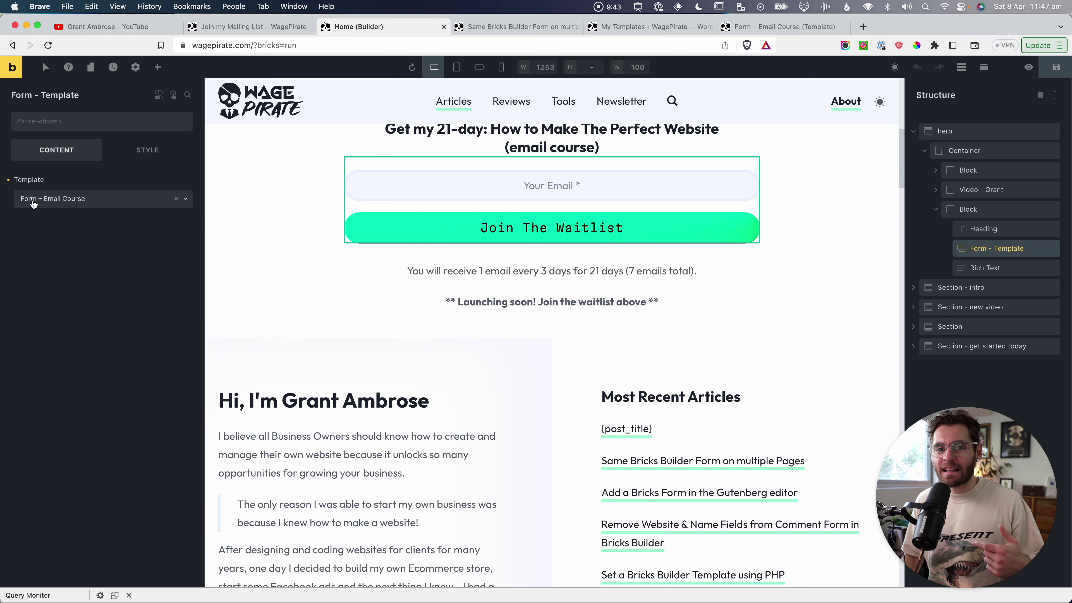
key(super+shift+4)
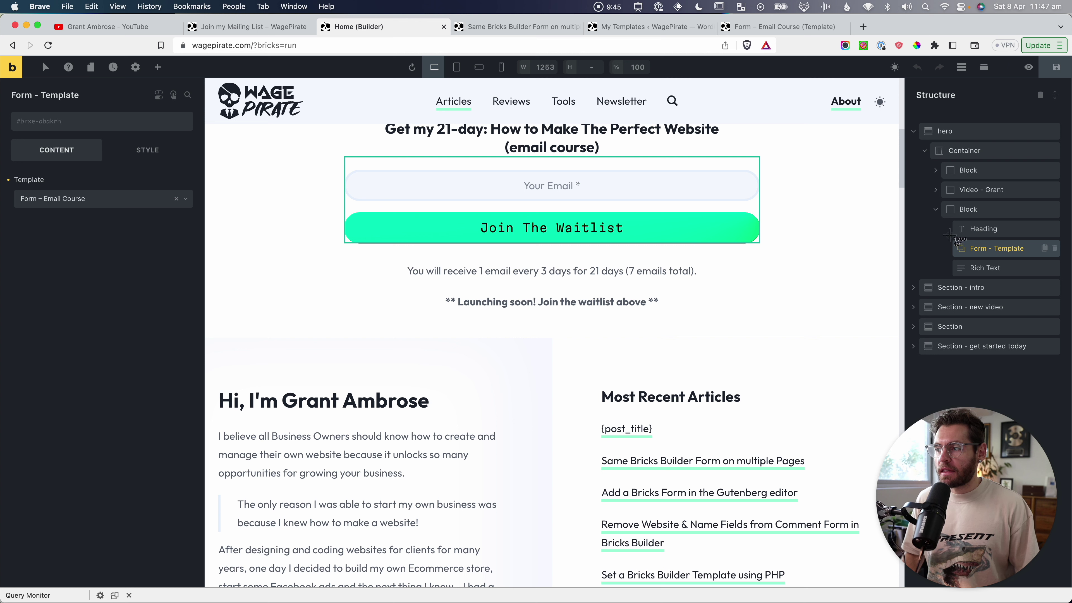
drag(949, 235, 1038, 267)
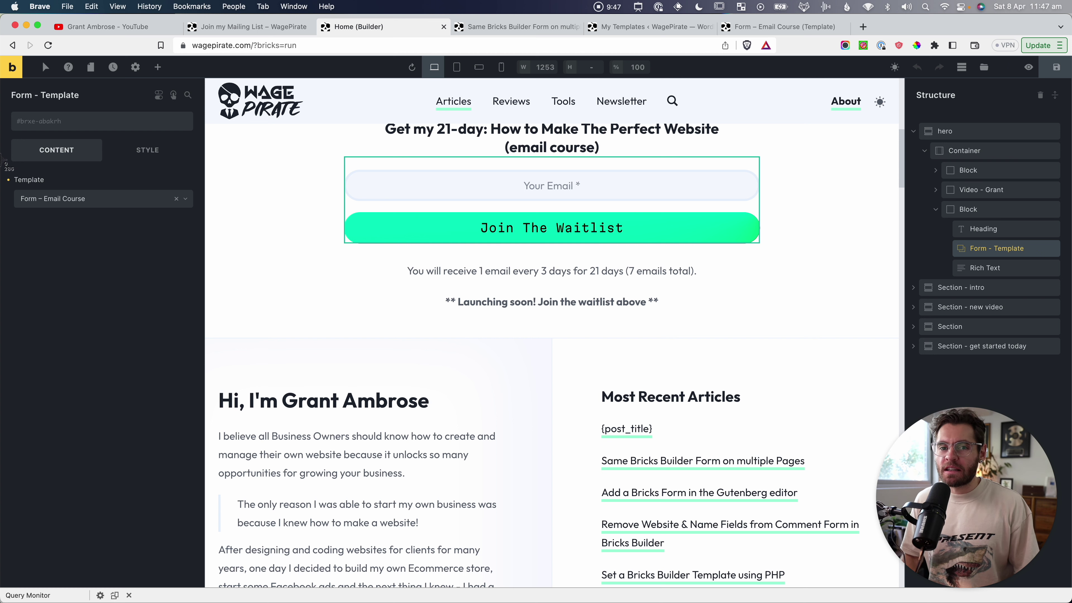
key(super+shift+4)
drag(12, 169, 165, 244)
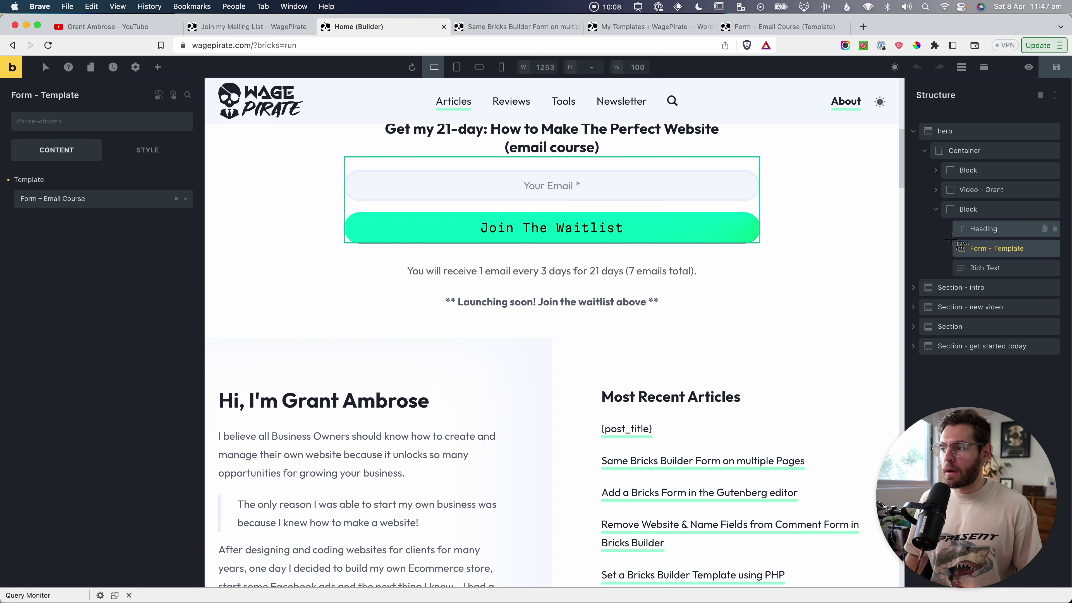
key(super+shift+4)
drag(943, 235, 1029, 255)
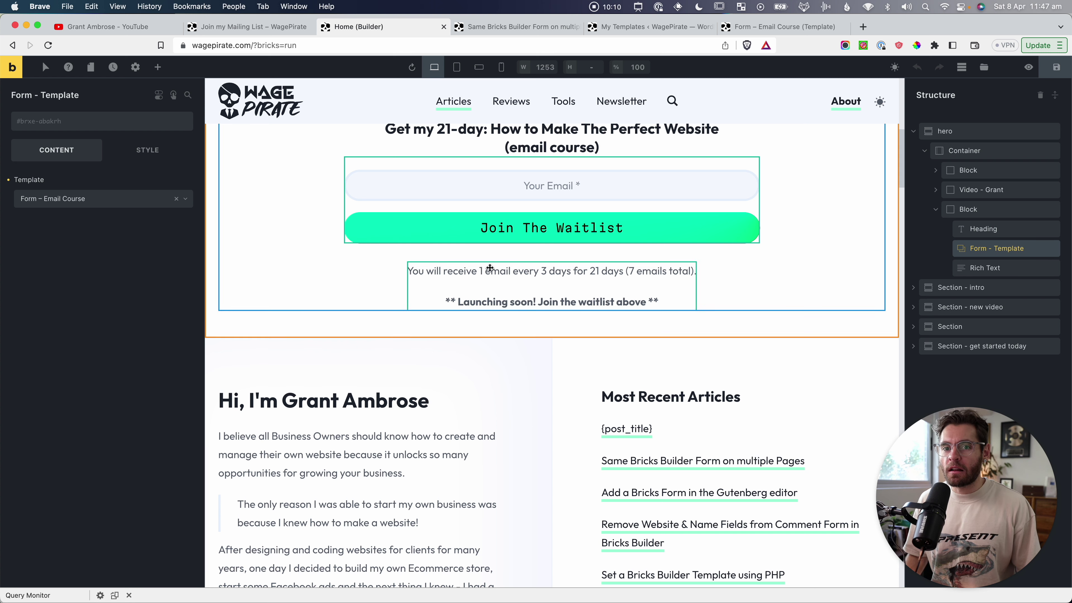
click(667, 33)
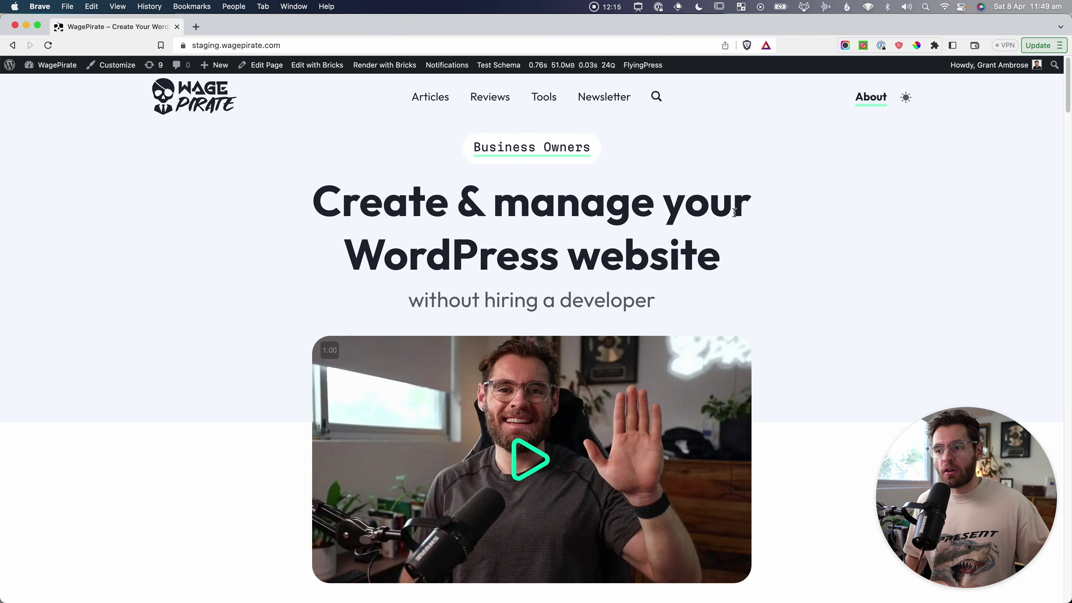
Step: Examine the email course areas in the staging homepage's hero and "Not sure where to start?" section, marking out where the form belongs
scroll(600, 278, down, 7)
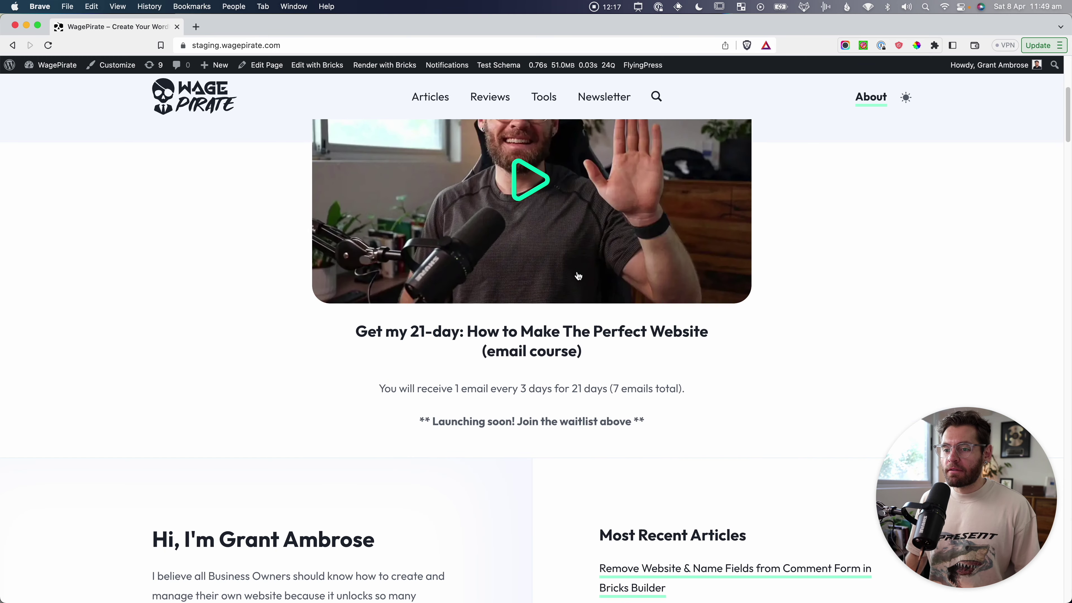
key(super+shift+4)
drag(311, 349, 714, 387)
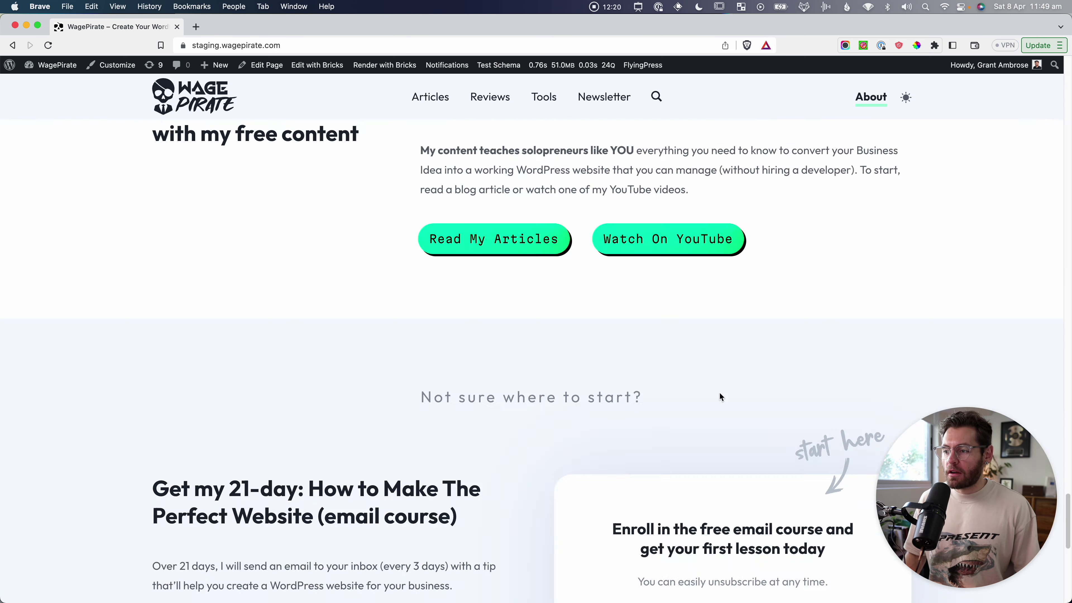
scroll(719, 394, down, 13)
scroll(719, 392, up, 8)
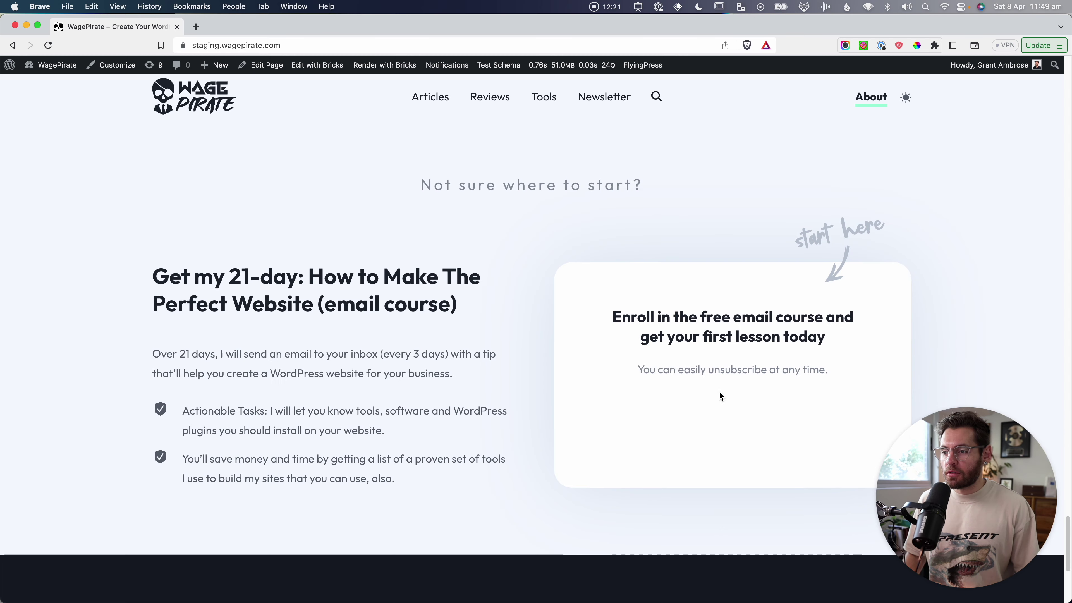
key(super+shift+4)
drag(619, 334, 857, 367)
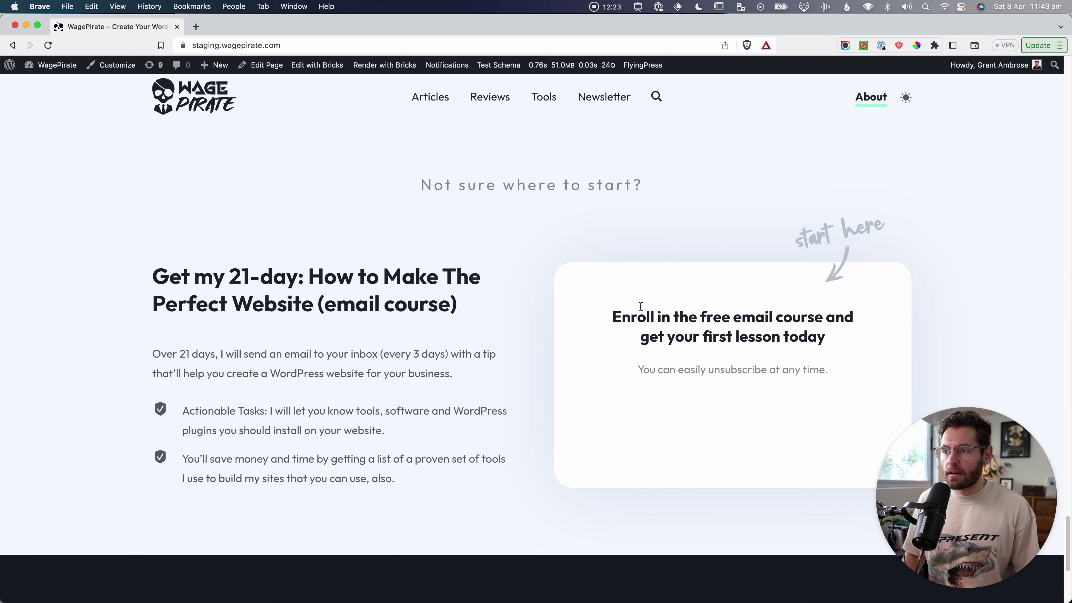
Step: Open the staging site's Newsletter page and mark out the space below the waitlist text
click(607, 108)
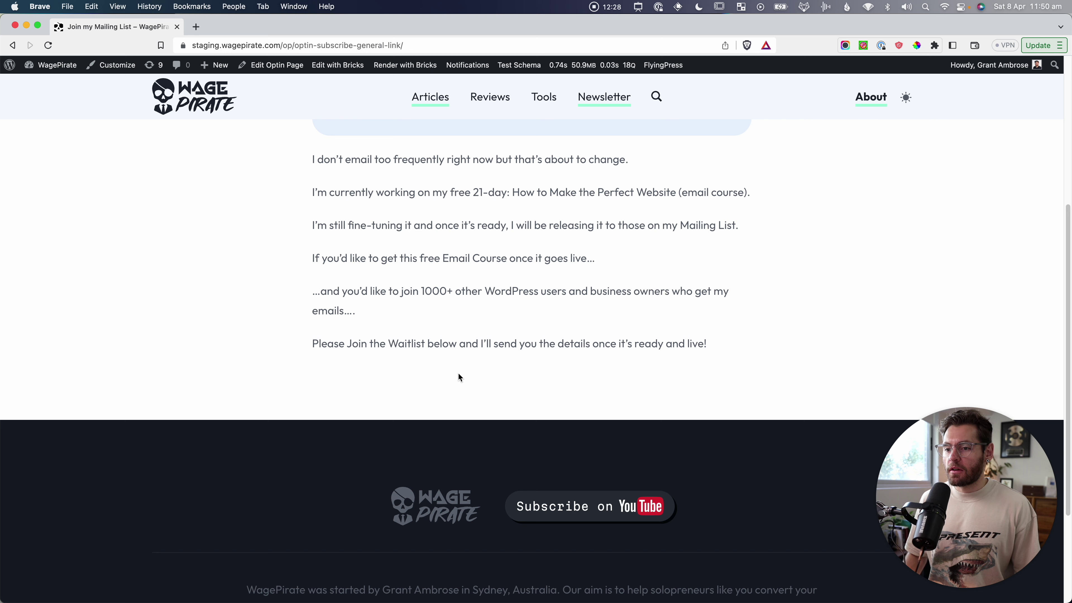
key(super+shift+4)
drag(235, 343, 803, 418)
scroll(767, 397, up, 10)
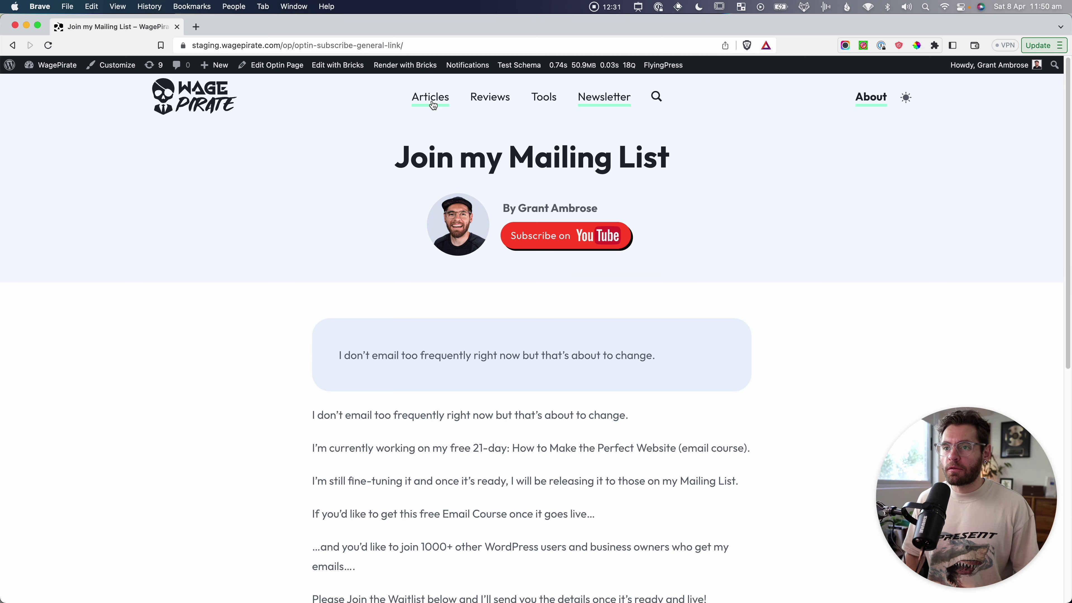
Step: Open the article "Set a Bricks Builder Template using PHP" from the staging site's blog
click(434, 103)
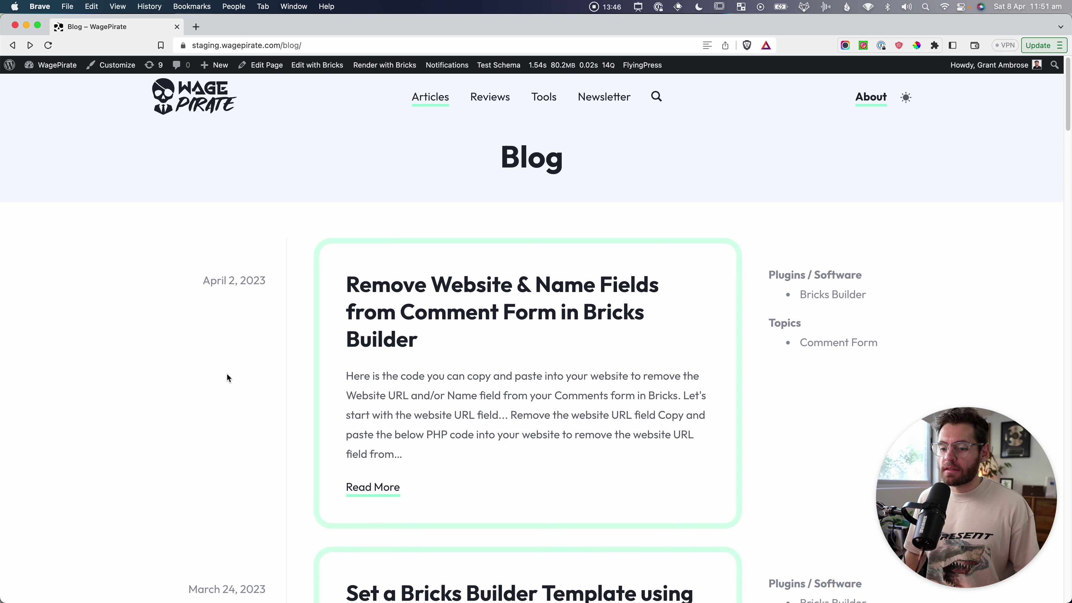
scroll(228, 378, down, 7)
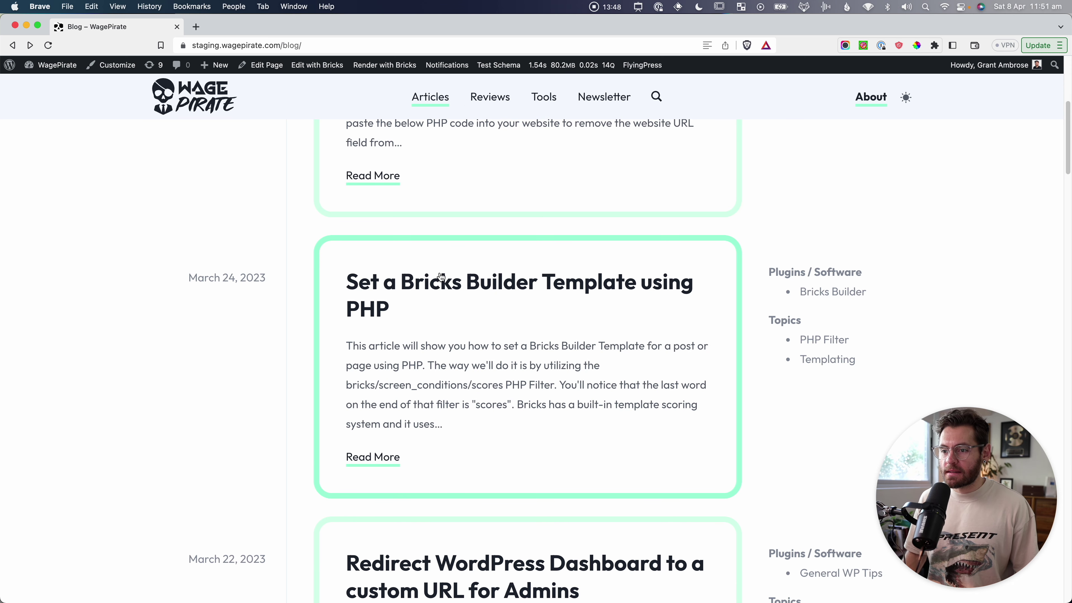
click(549, 282)
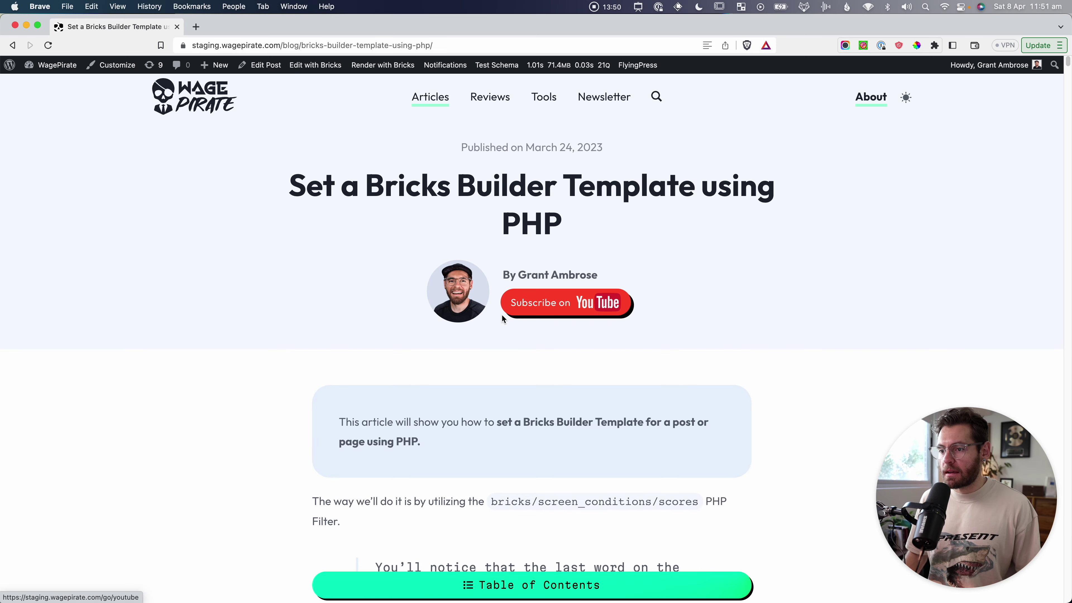
Step: Examine the article on the staging site as far as its in-post "Not sure where to start?" email course box
scroll(502, 316, down, 10)
scroll(502, 315, down, 3)
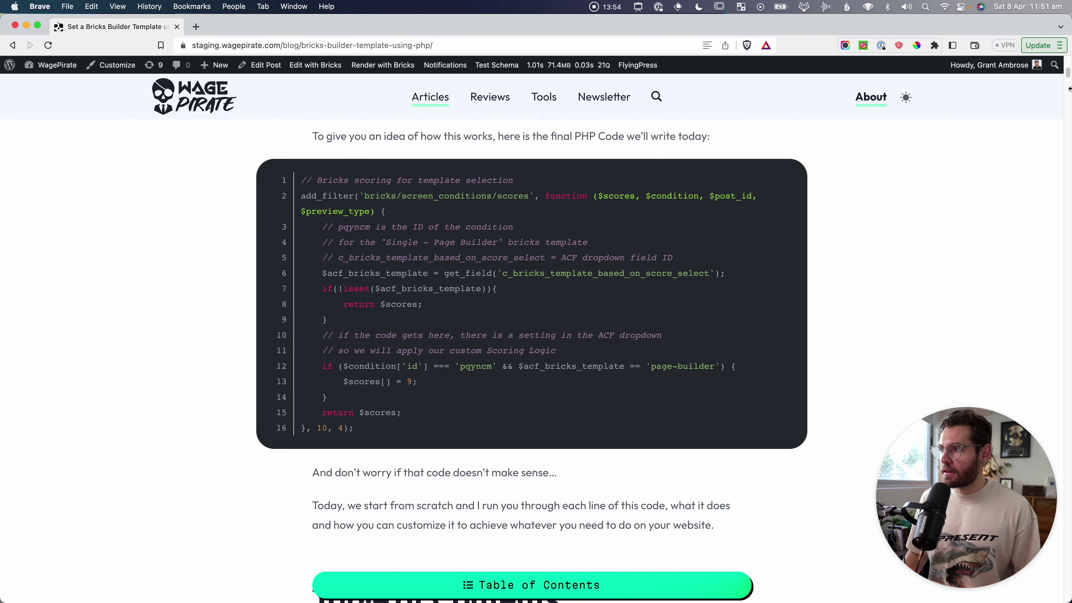
scroll(1069, 89, down, 17)
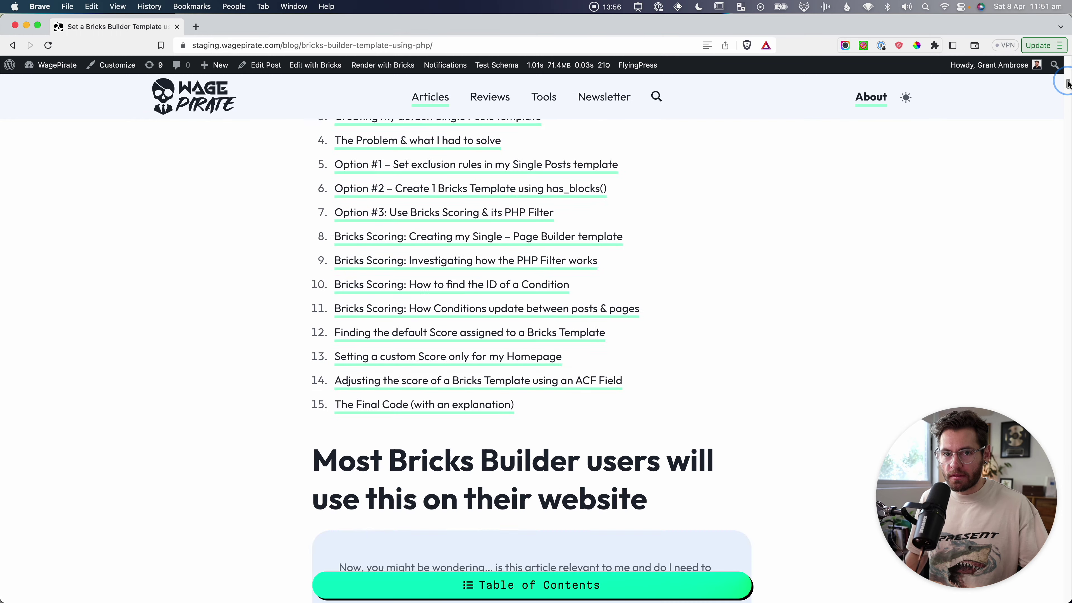
drag(1068, 84, 1068, 215)
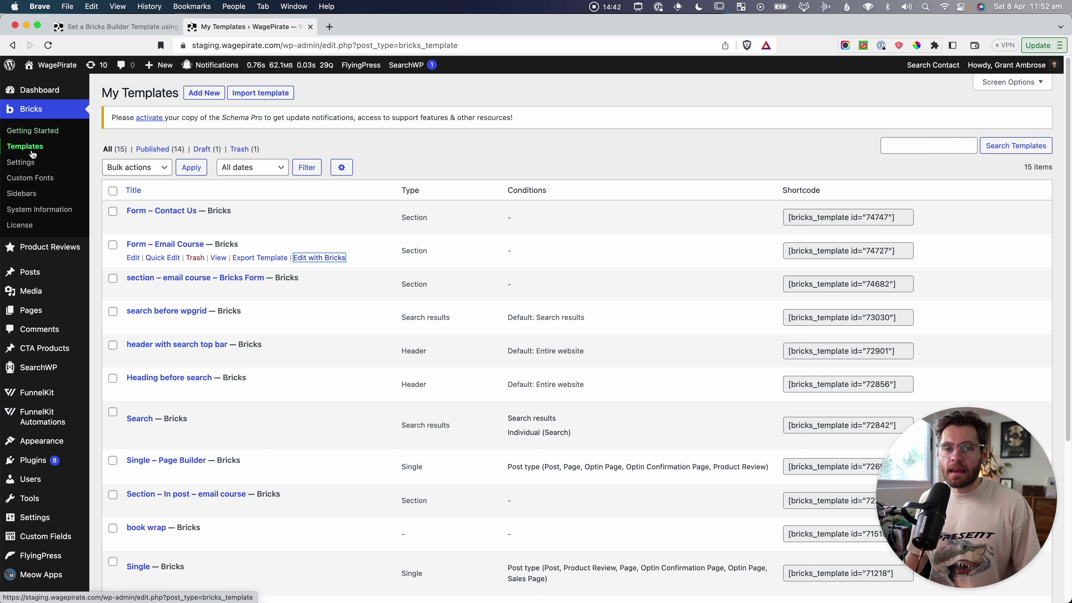
Step: Open the "Form – Email Course" template in the Bricks editor from My Templates and mark out its form
key(super+shift+4)
drag(103, 233, 364, 271)
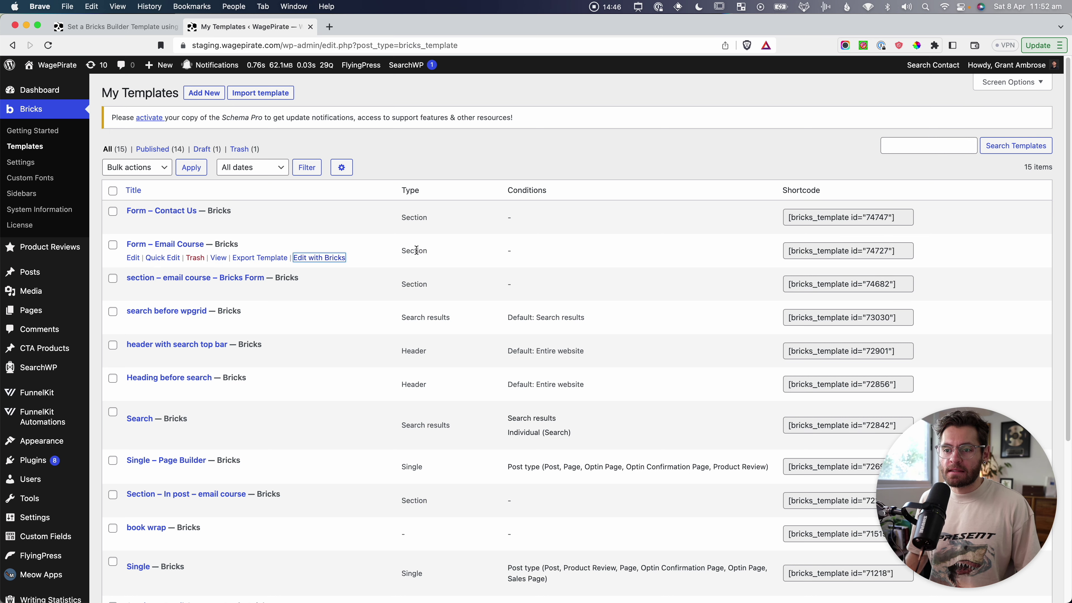
click(132, 259)
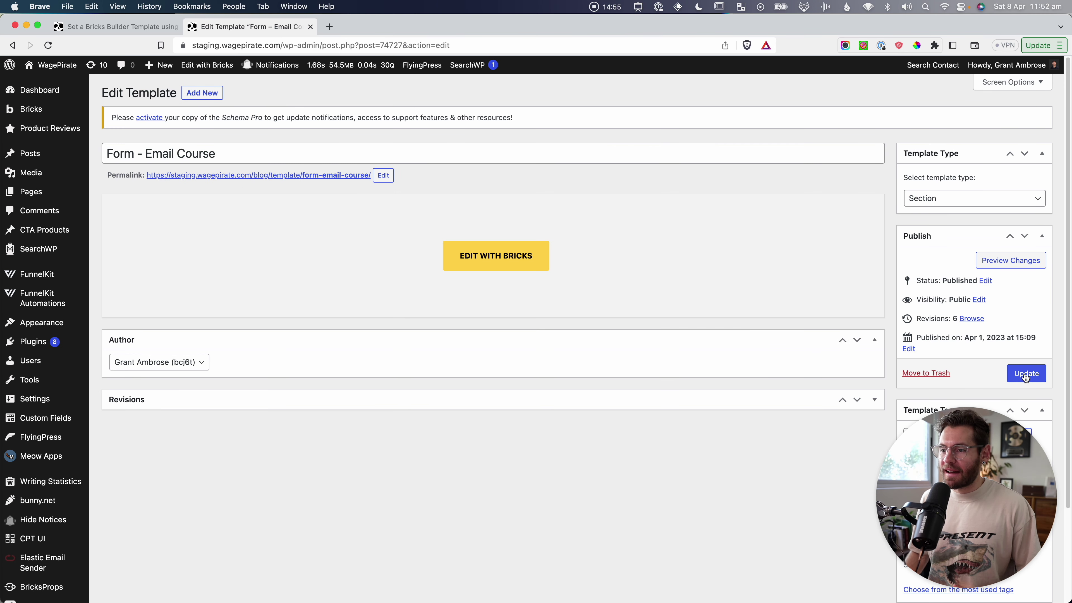
drag(107, 154, 213, 154)
click(253, 156)
click(472, 255)
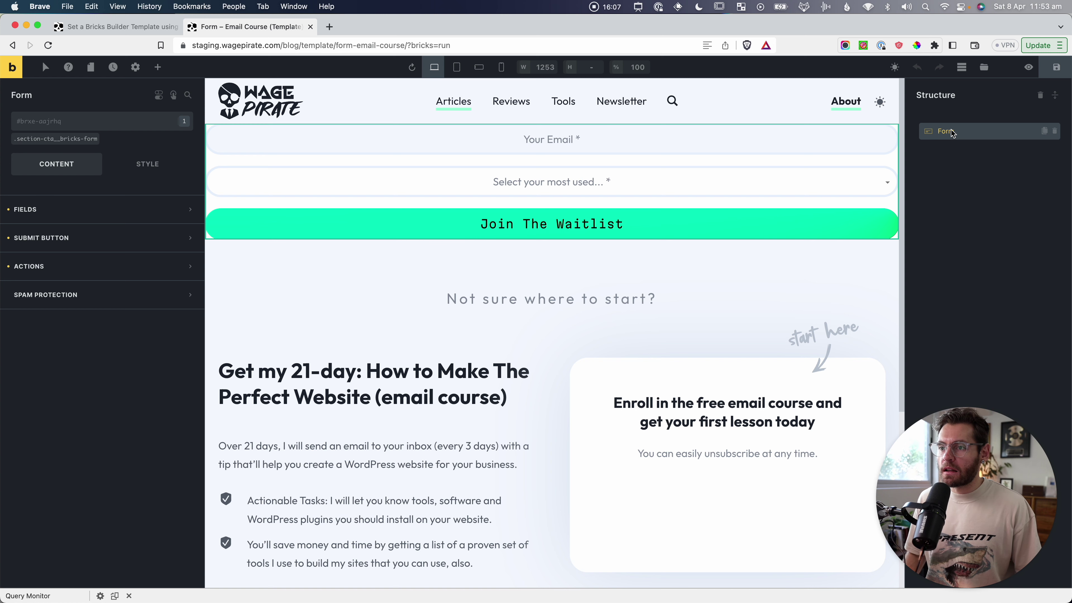
key(super+shift+4)
drag(198, 116, 930, 215)
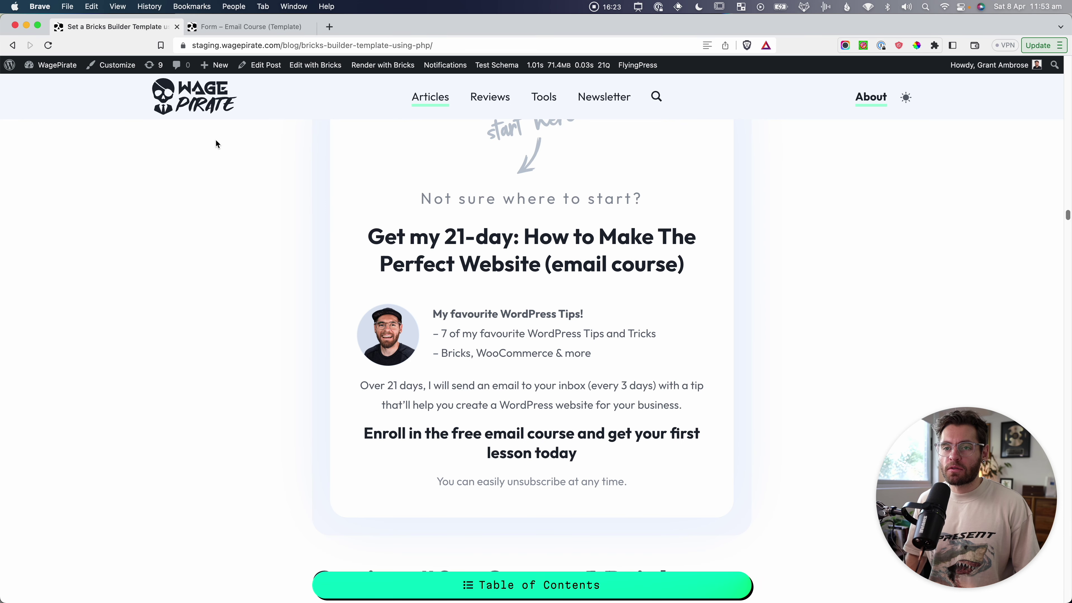
Step: Open the staging homepage in the Bricks editor and select the hero's "Get my 21-day" email course heading
click(194, 104)
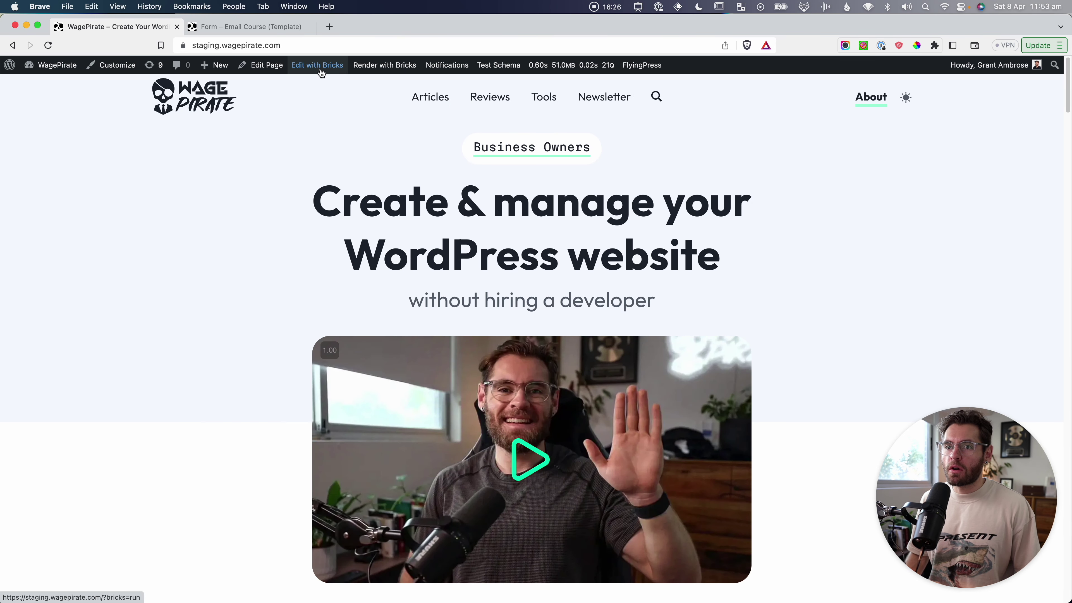
click(321, 71)
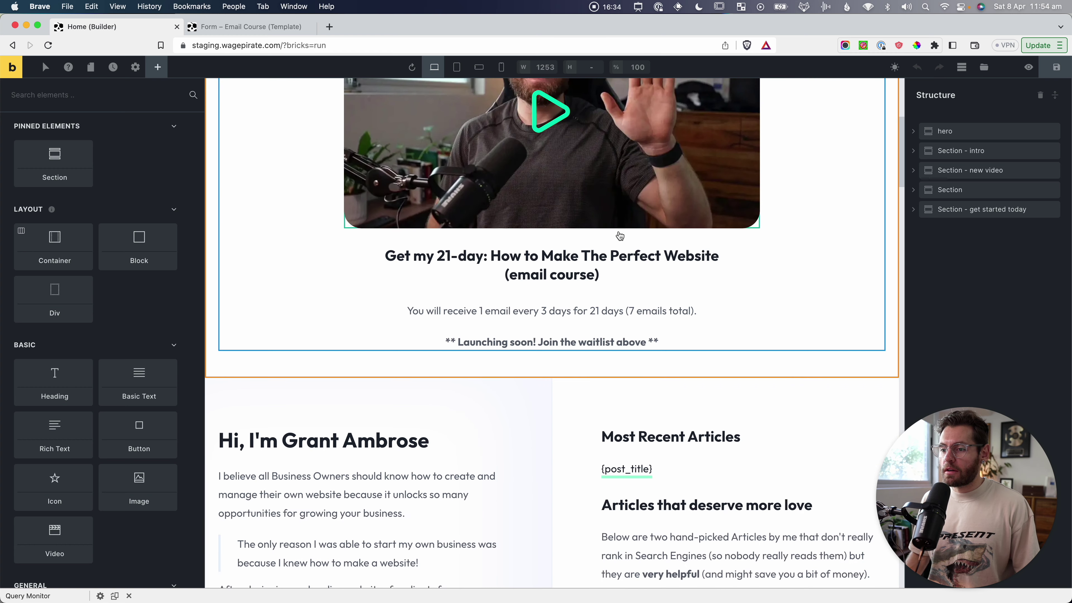
click(557, 286)
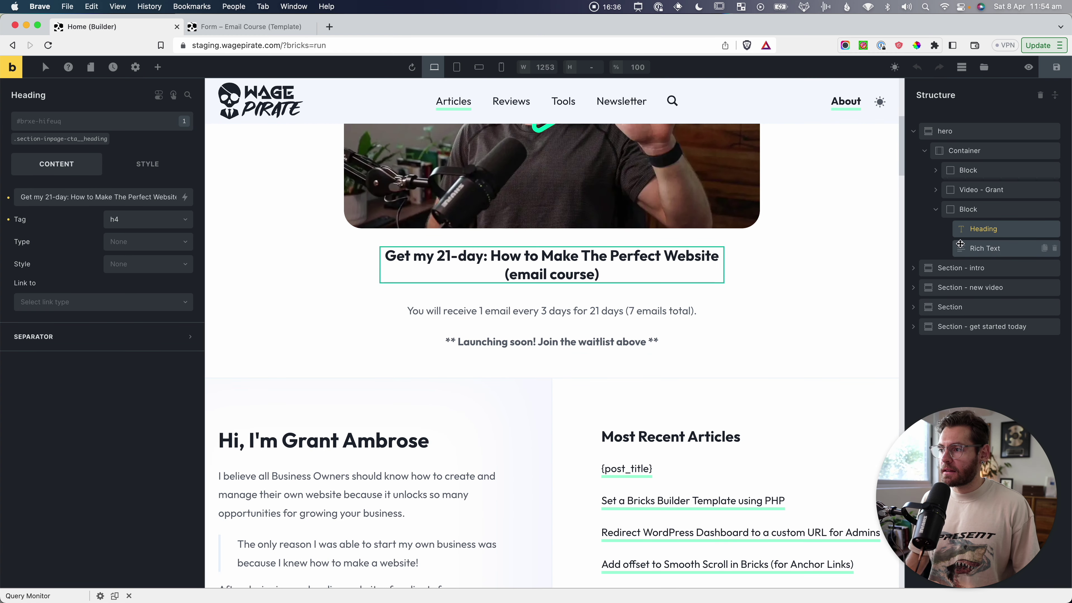
Step: Insert a Template element below the hero's email course heading and assign it the "Form – Email Course" template
click(158, 67)
text(tem)
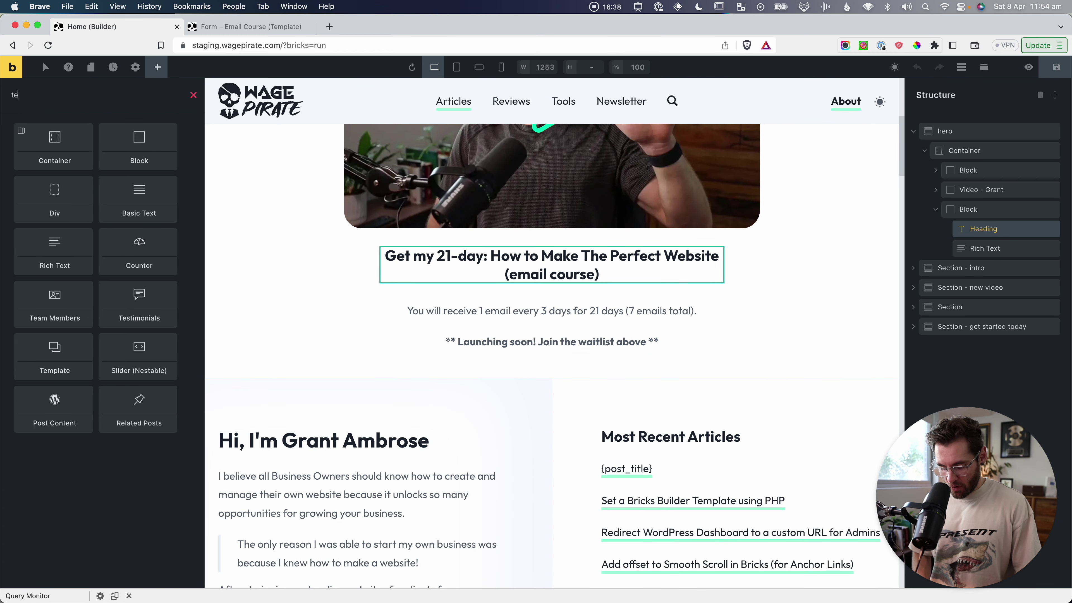
click(55, 146)
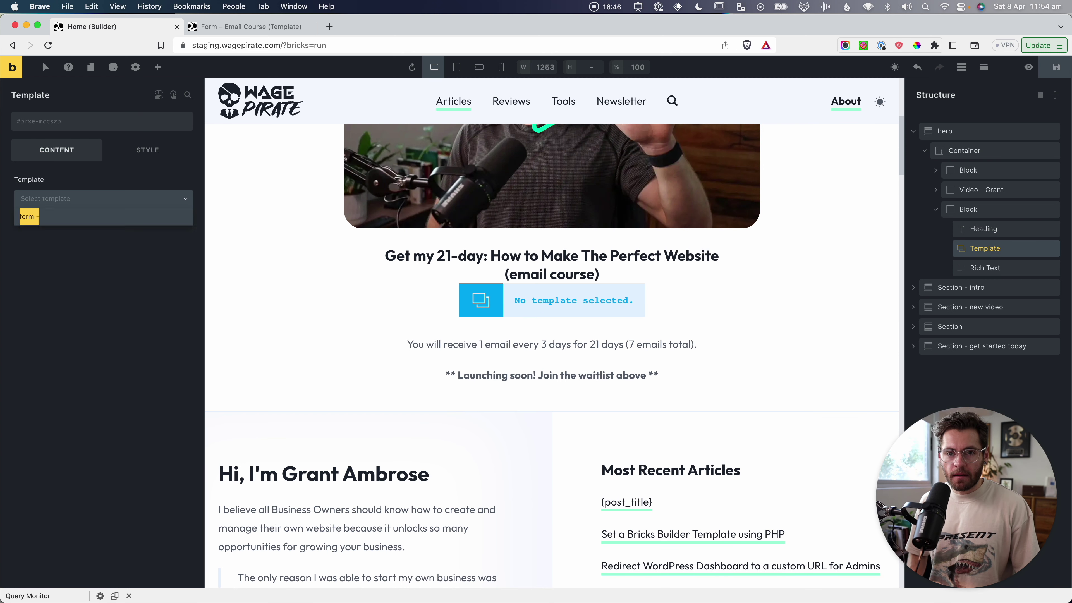
text(f)
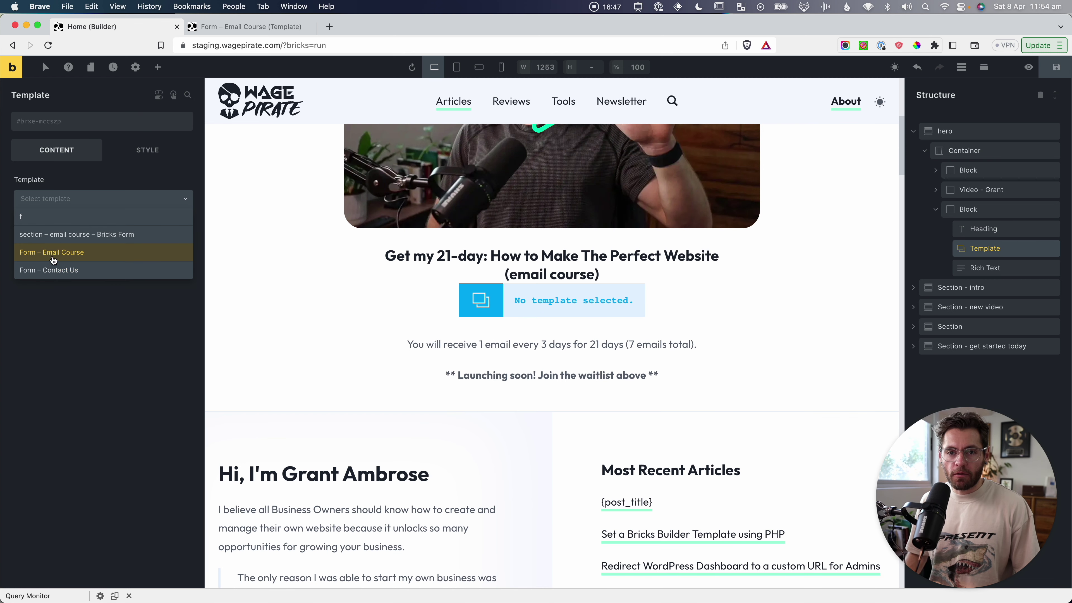
click(77, 253)
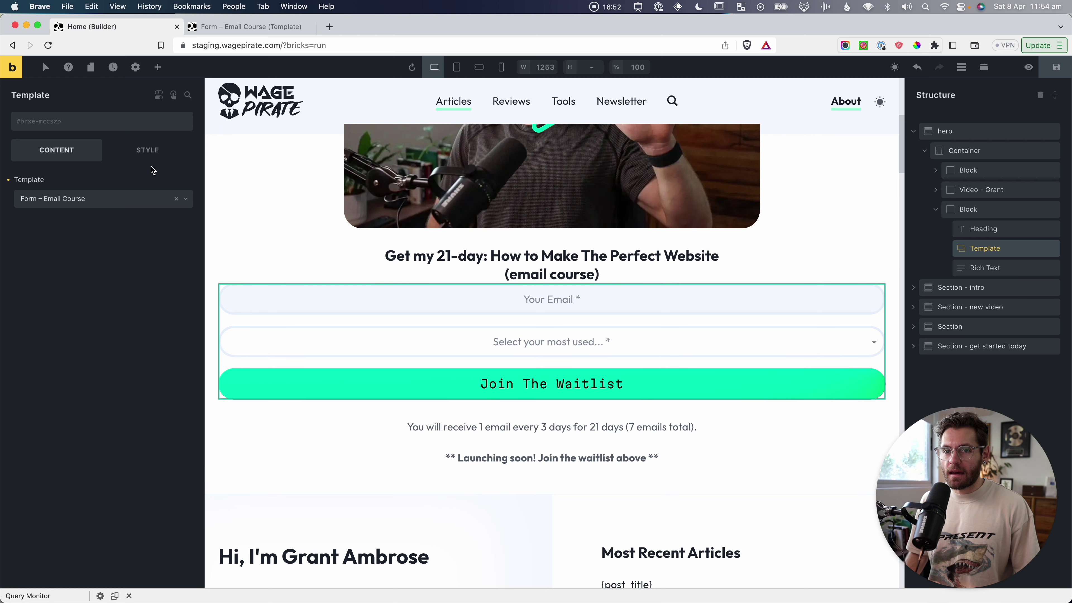
Step: Set the hero Template element's top margin to var(--o-size-fluid-2) and save the homepage
click(147, 150)
click(106, 258)
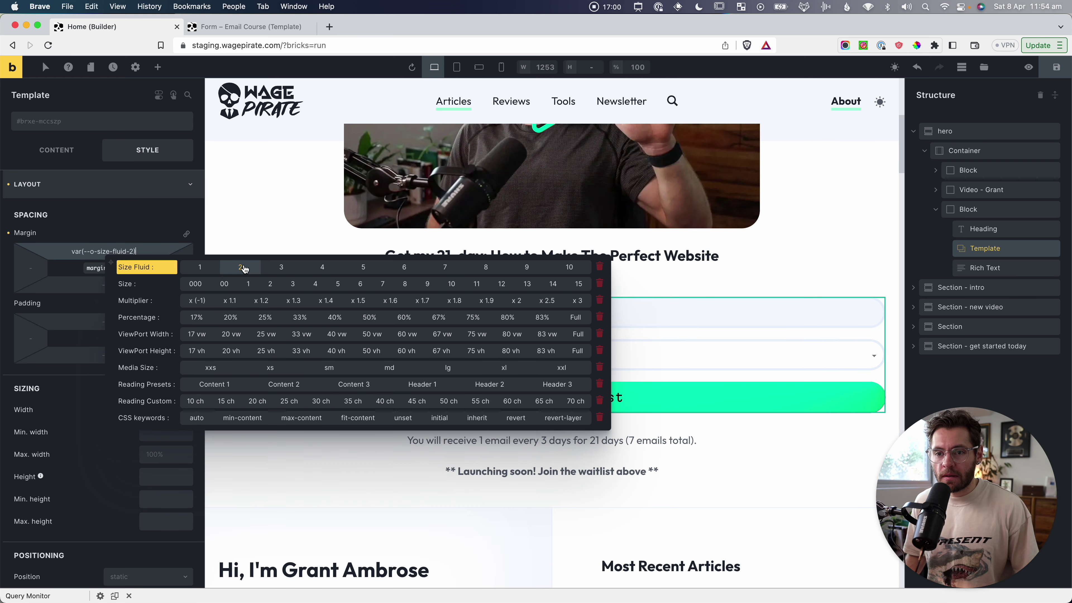
click(239, 268)
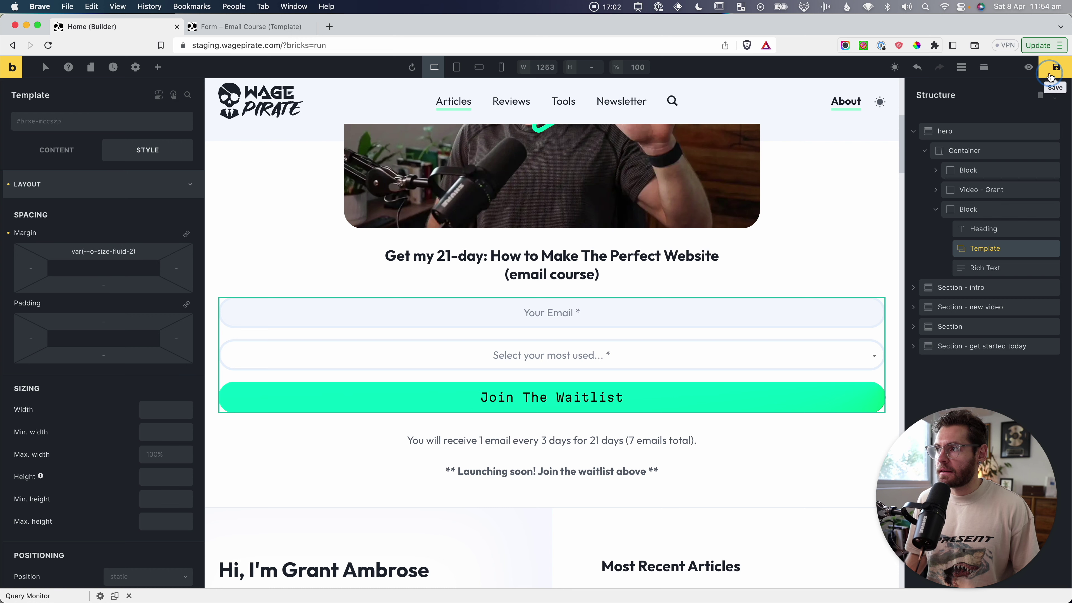
Step: Preview the homepage without the editor panels and examine the hero's email course form on the frontend
click(1028, 68)
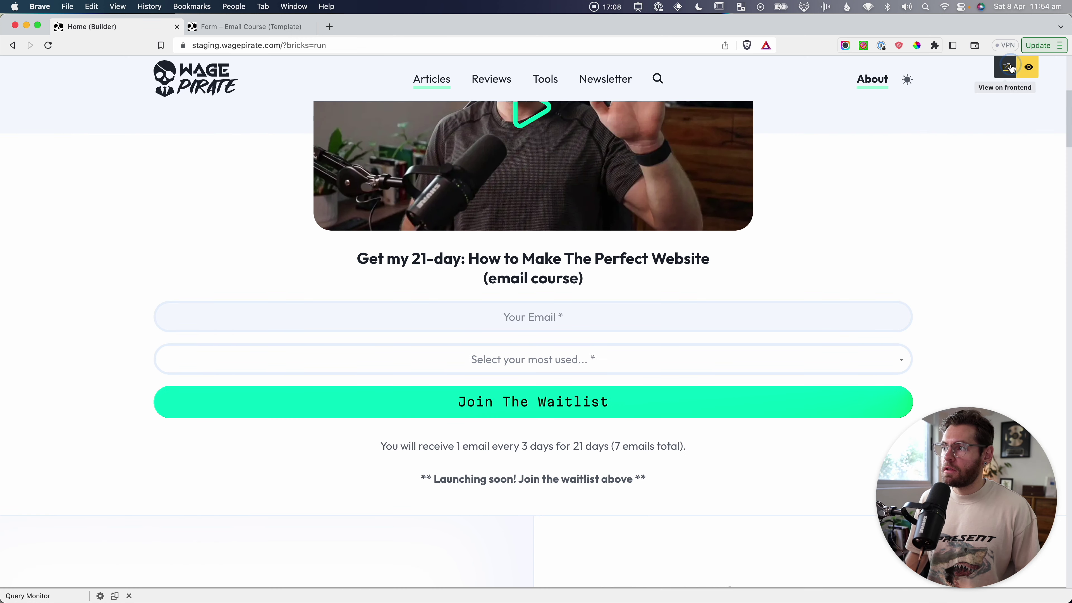
click(1005, 67)
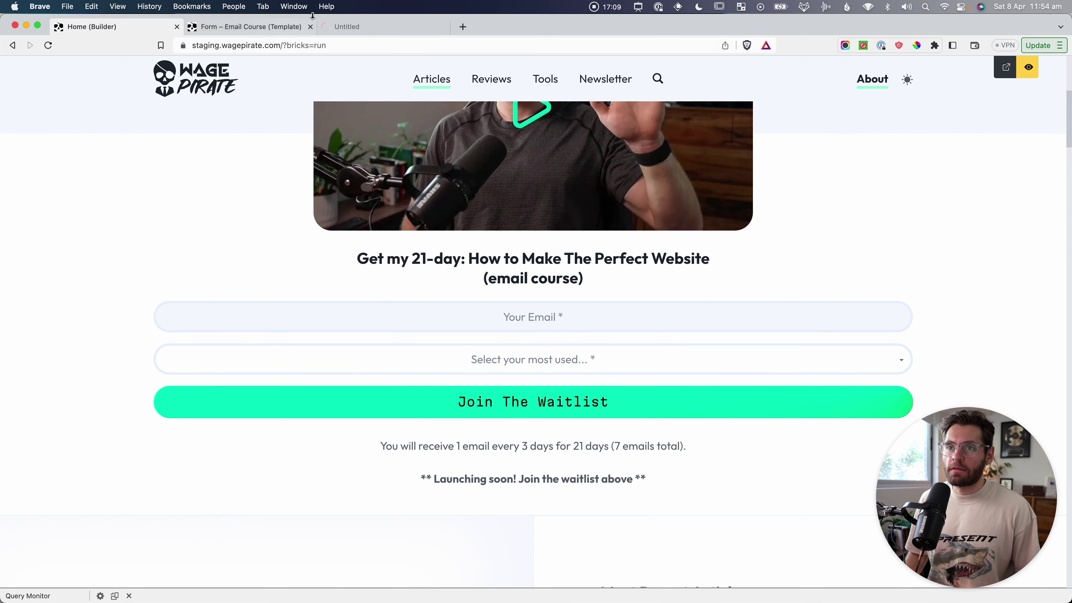
click(379, 26)
scroll(224, 228, down, 5)
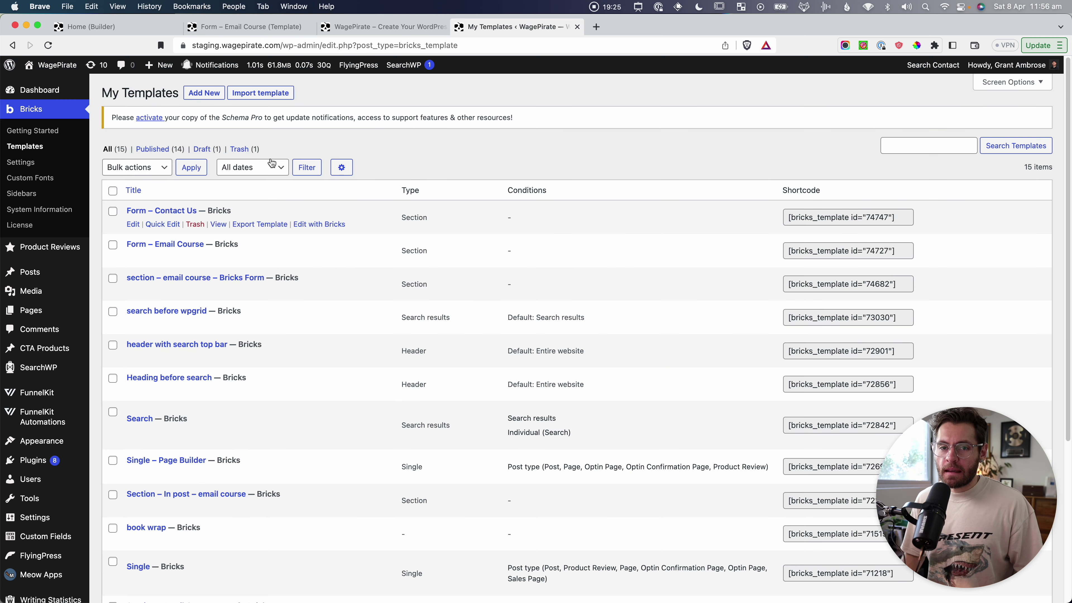
Step: Open the Footer template in Bricks and examine its footer section and the template assigned to its Template element
scroll(376, 388, down, 5)
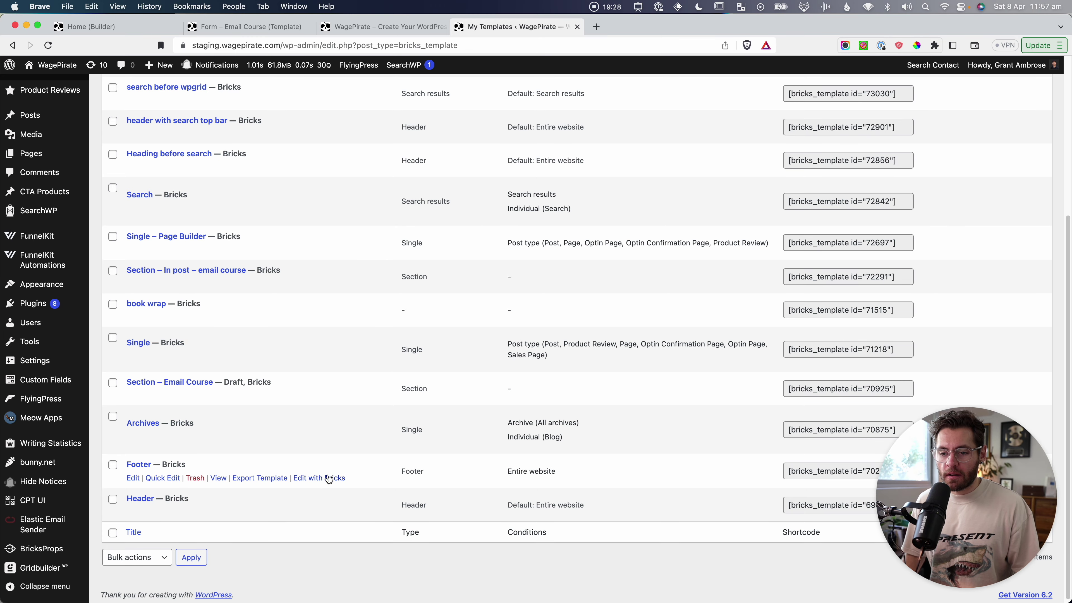
click(329, 478)
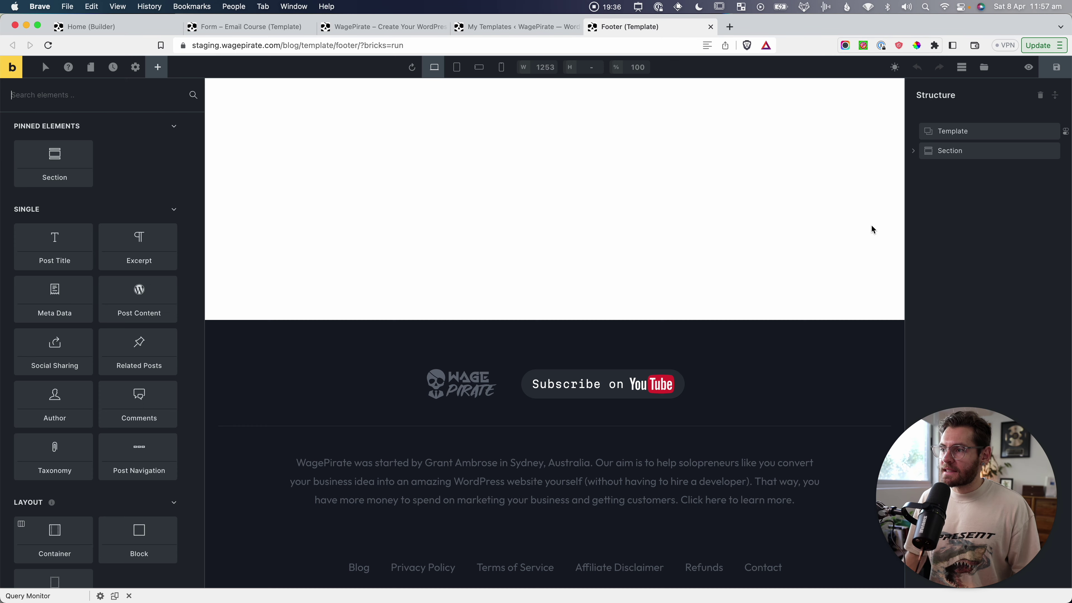
click(982, 151)
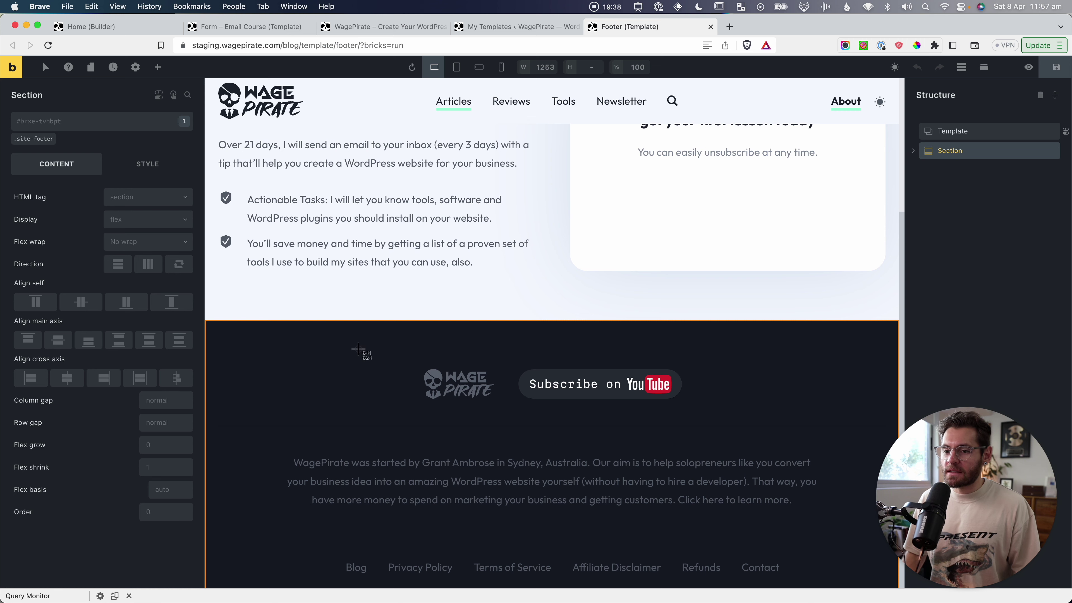
drag(242, 325, 857, 580)
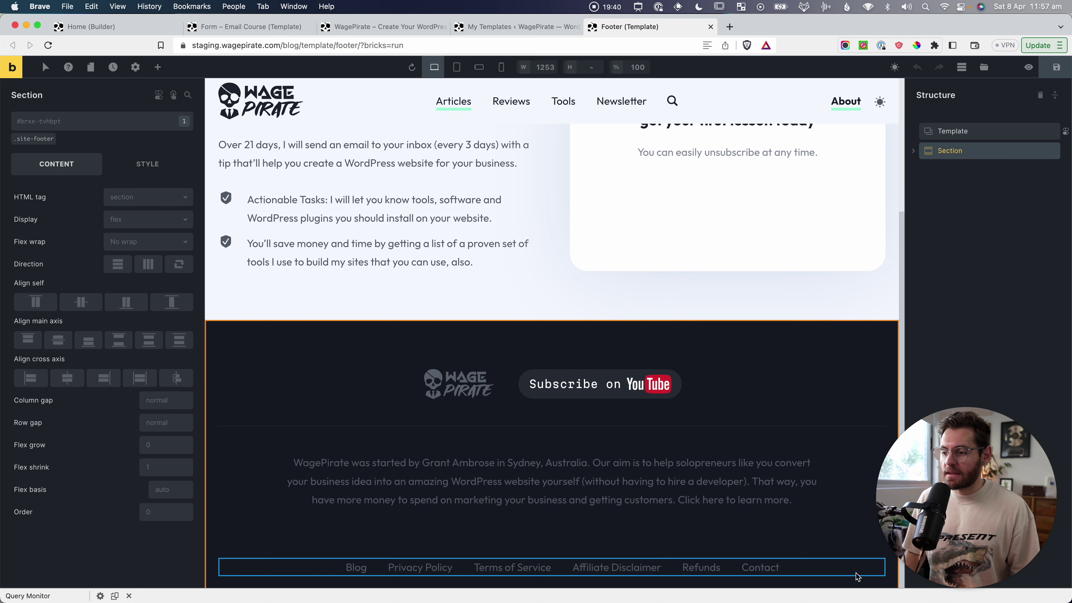
scroll(661, 289, up, 5)
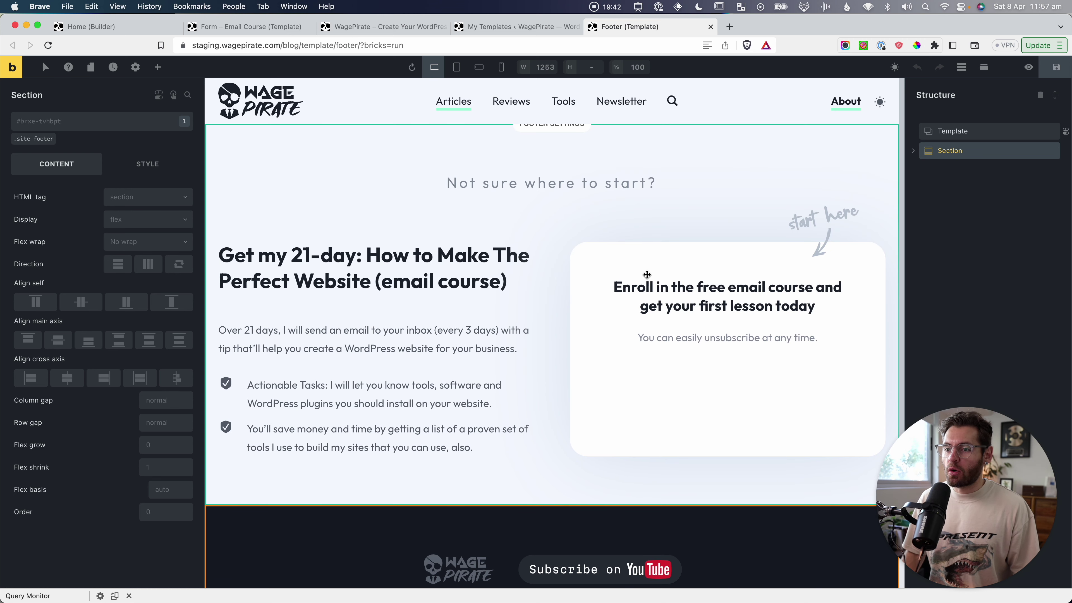
click(1032, 136)
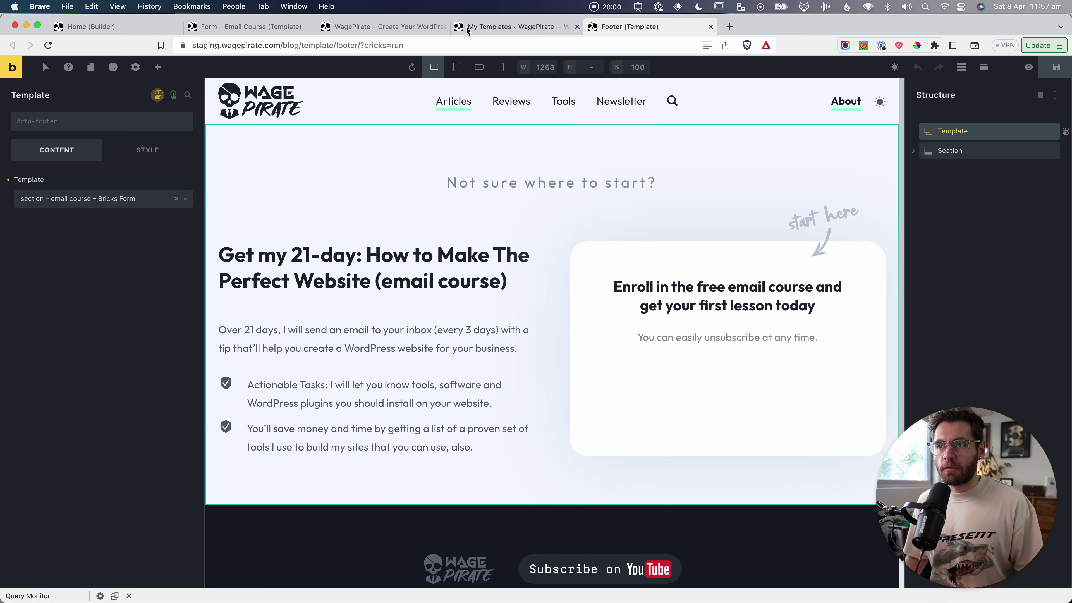
Step: Open the "section – email course – Bricks Form" template in Bricks and select the "Enroll in the free email course" heading
click(480, 27)
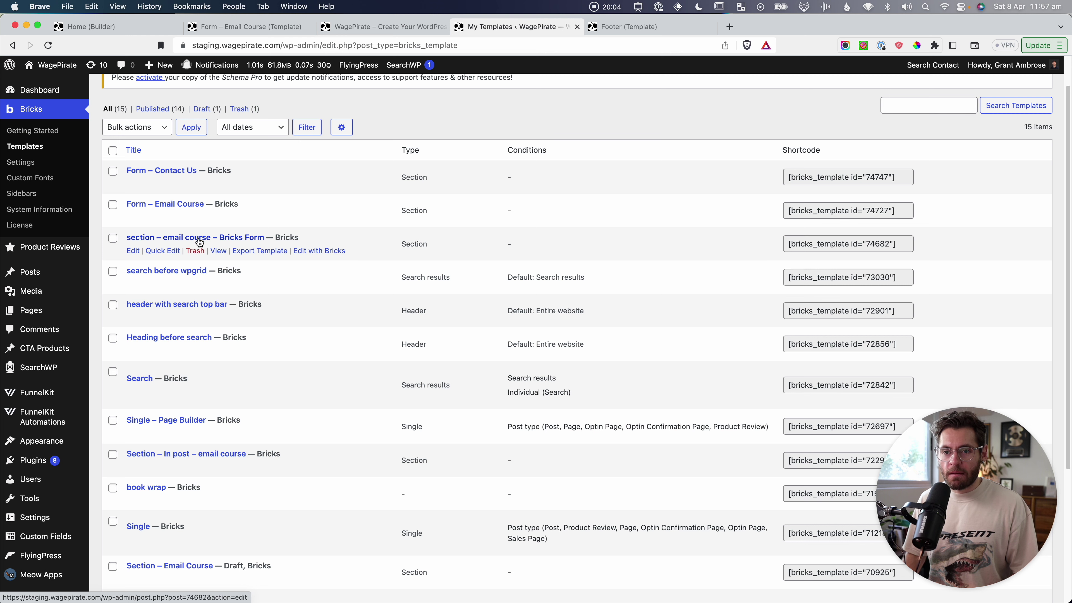
click(323, 252)
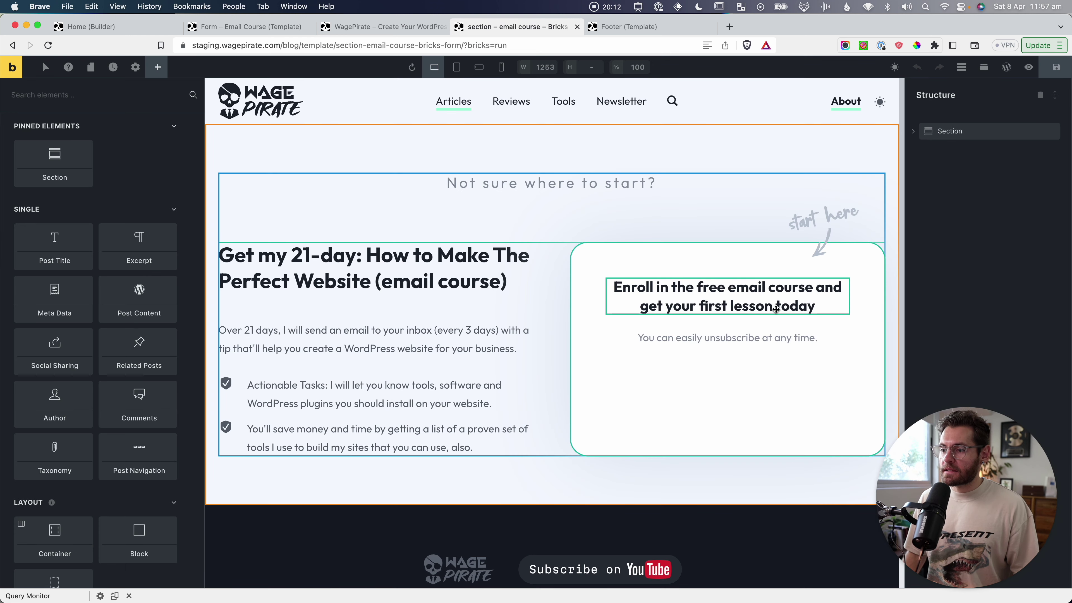
click(728, 307)
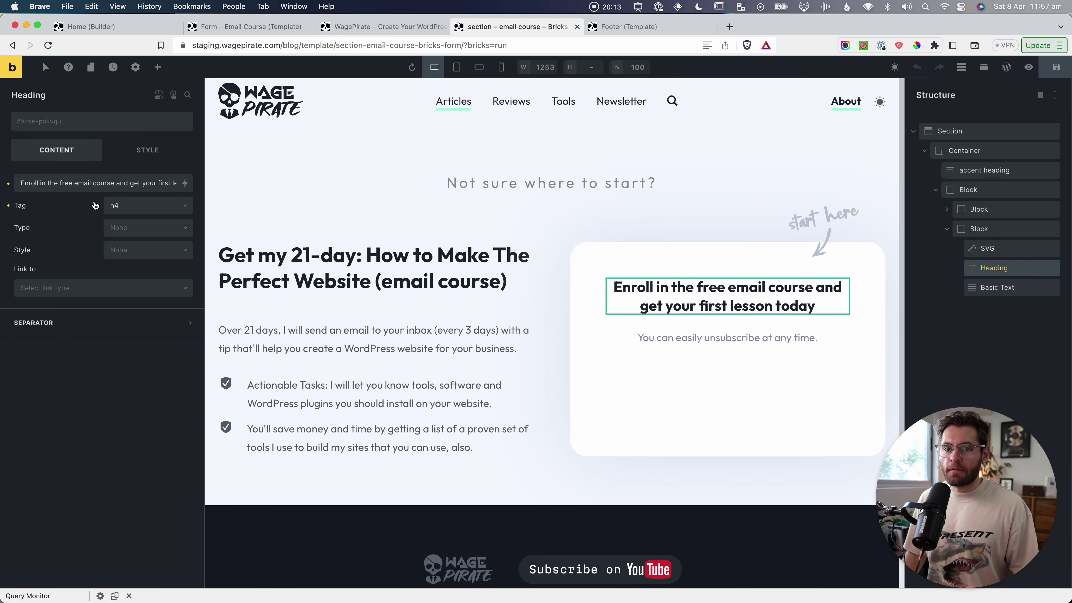
Step: Insert a Template element between the enroll heading and the unsubscribe text, assigning it the "Form – Email Course" template
click(157, 66)
text(tem)
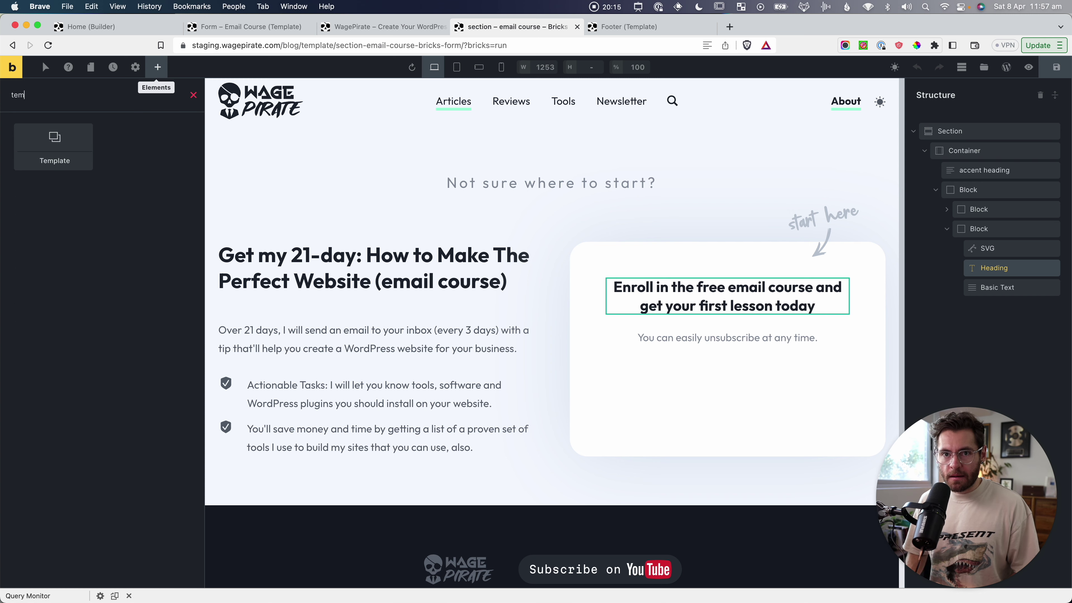
drag(54, 143, 1024, 289)
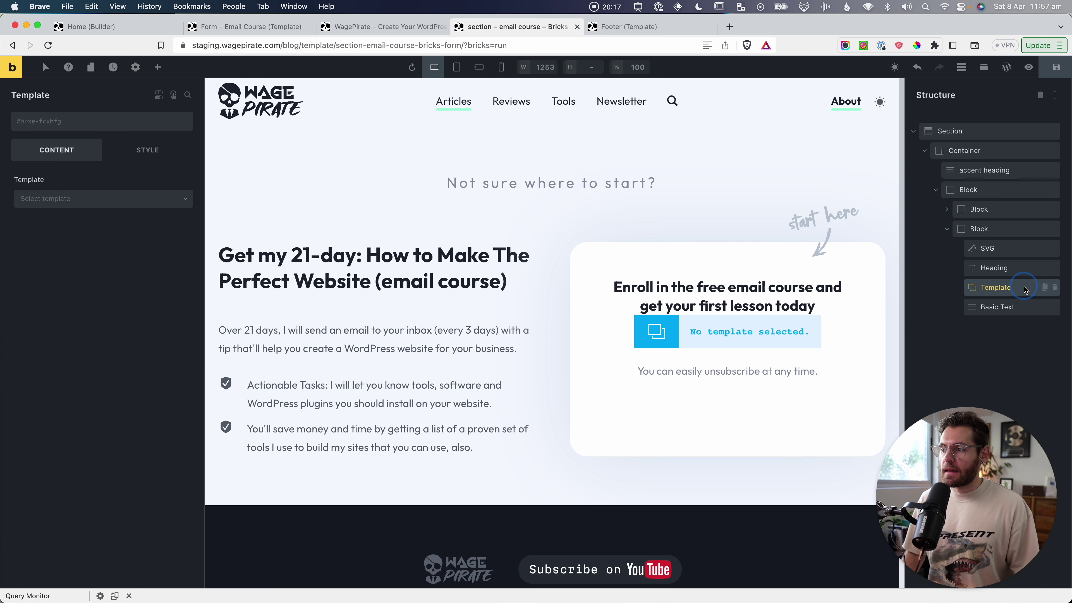
click(56, 201)
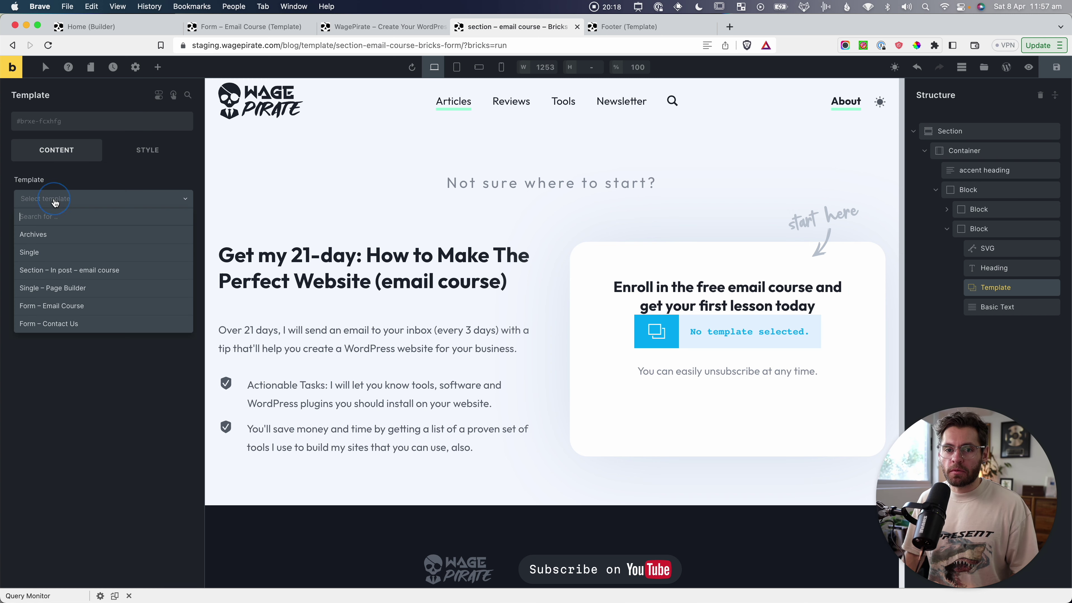
click(63, 313)
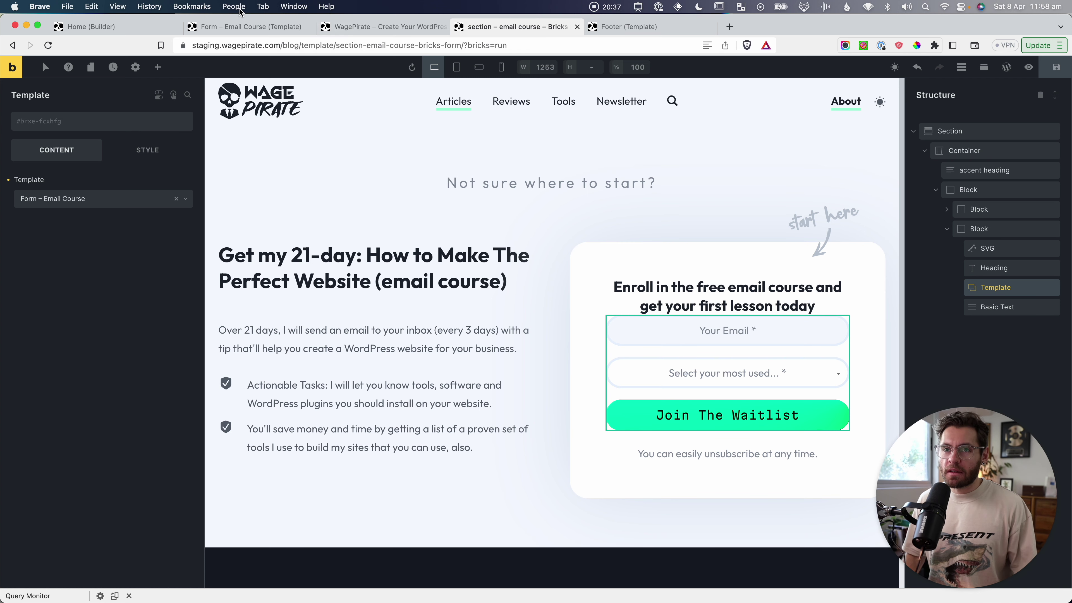
Step: Examine the form element's fields in the "Form – Email Course" template, then return to the email course section template
click(245, 26)
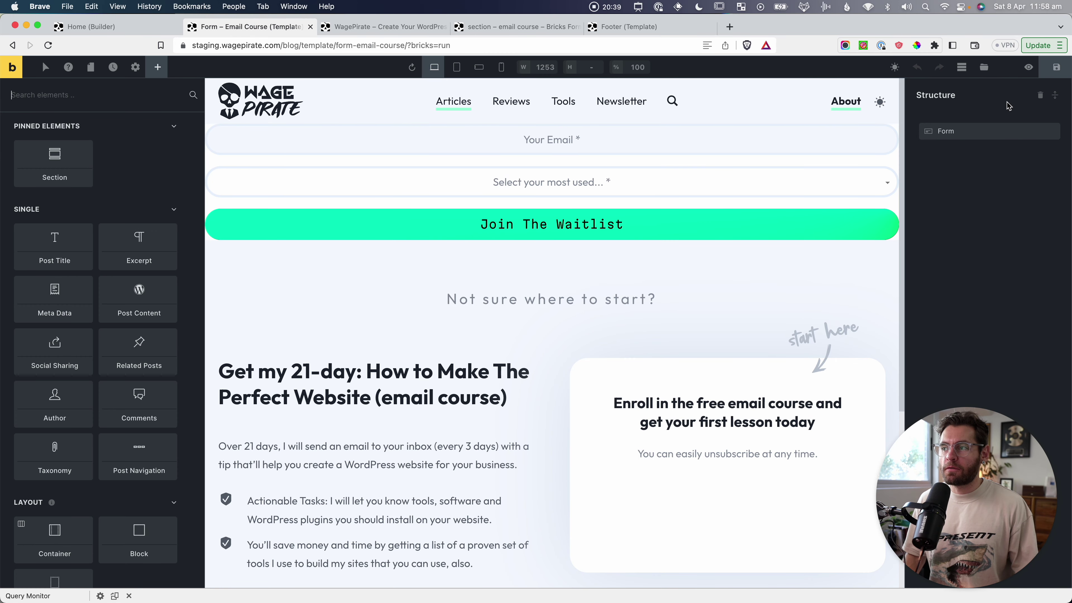
click(961, 132)
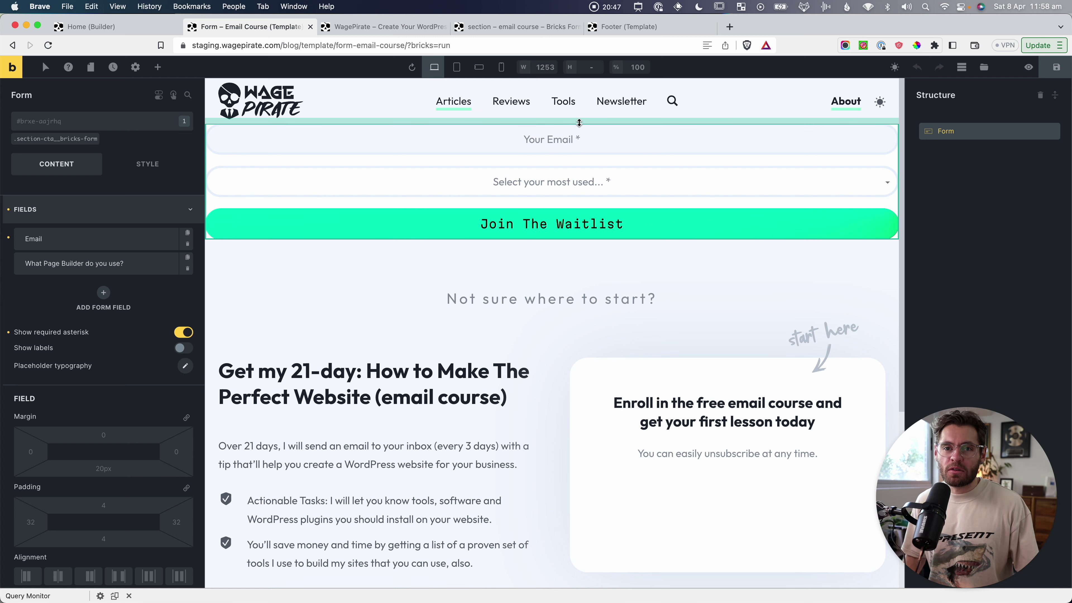
click(506, 26)
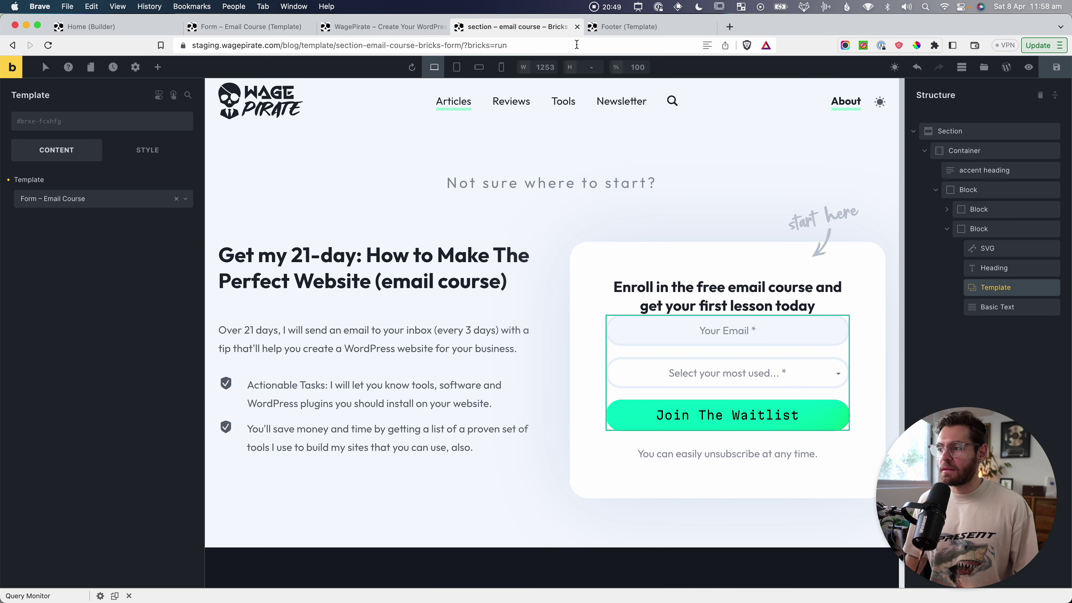
Step: Set the Template element's top margin to var(--o-size-fluid-2) and save the email course section template
scroll(548, 296, down, 7)
scroll(549, 296, up, 4)
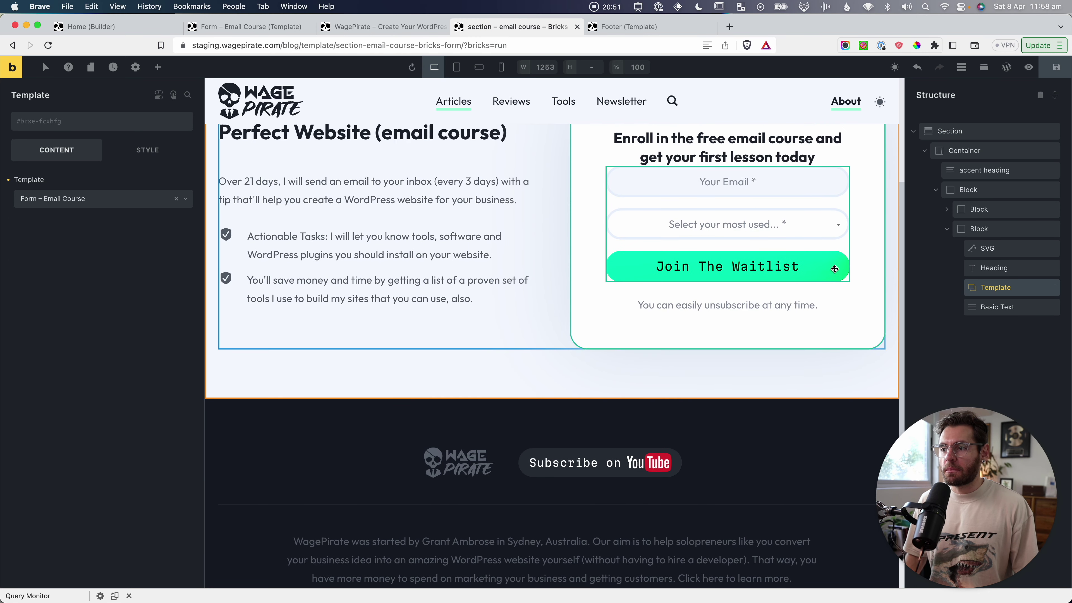
click(135, 151)
click(80, 184)
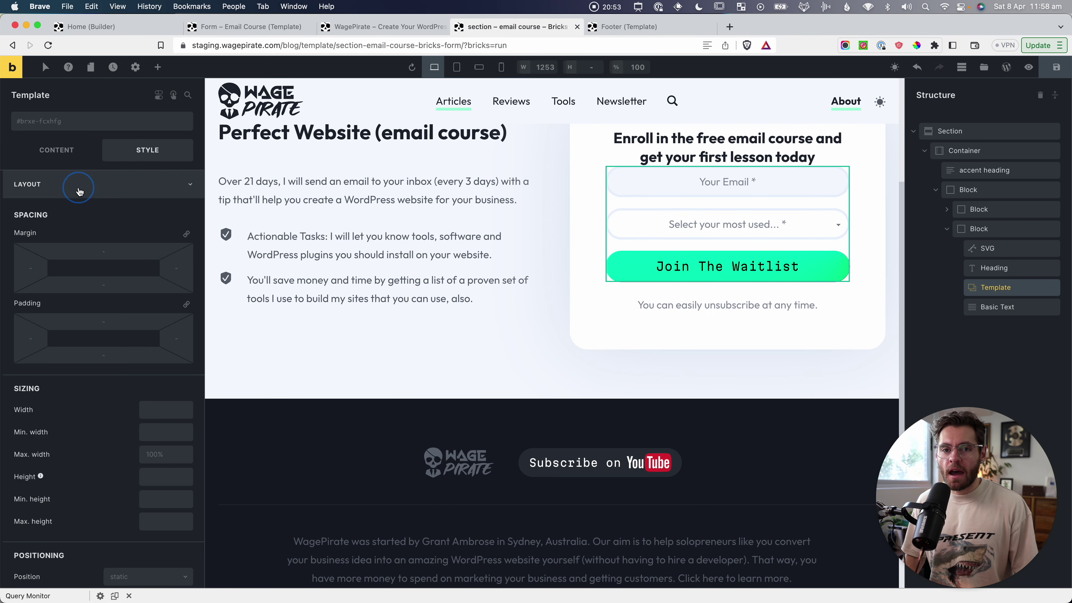
right_click(92, 251)
click(227, 259)
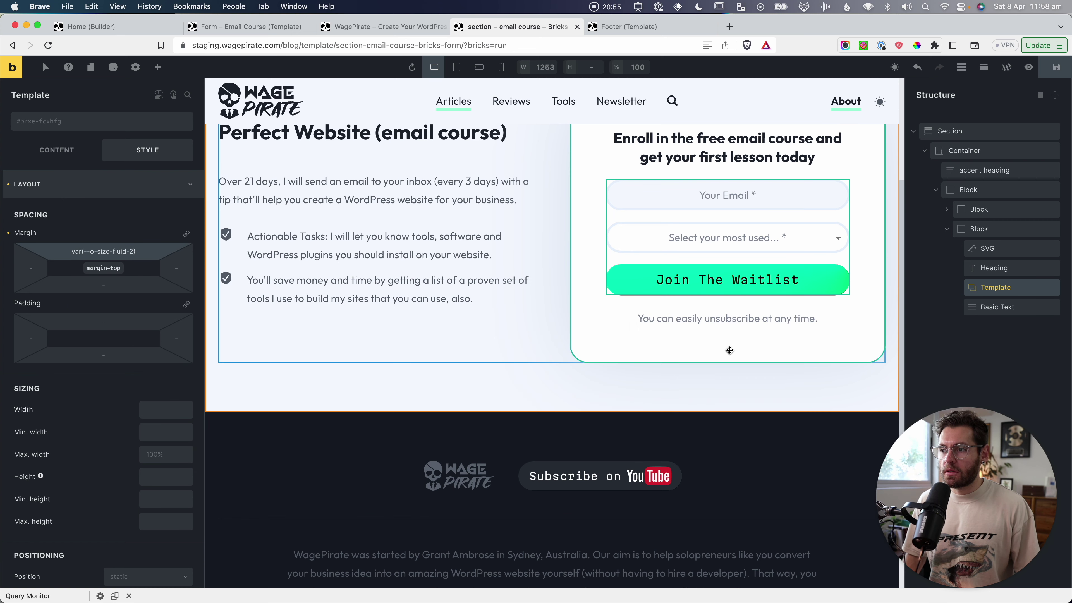
click(1037, 71)
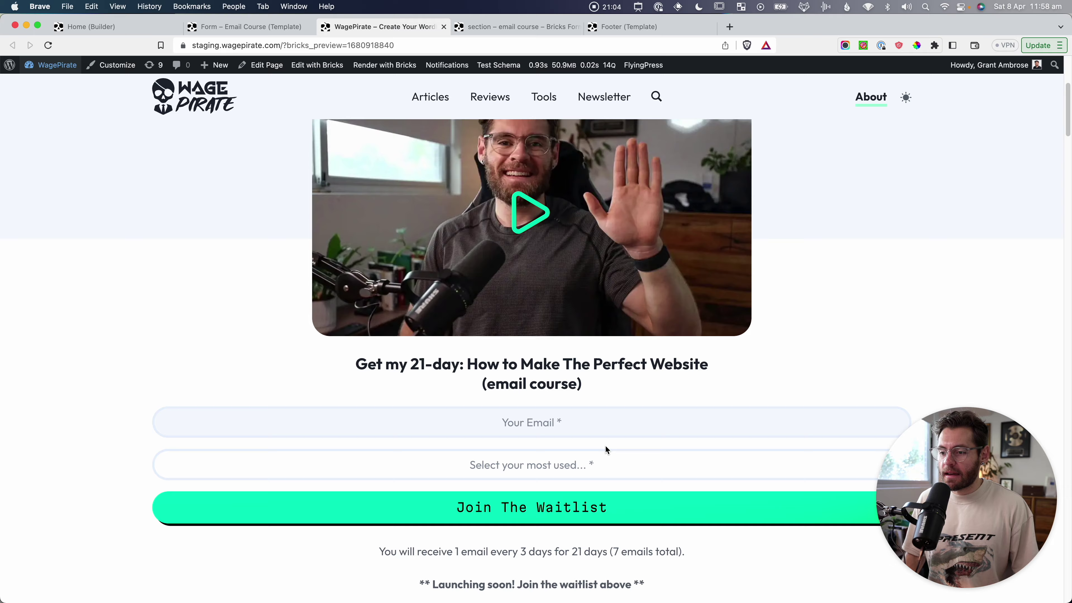
Step: Check the email course section near the end of the homepage preview, including its spacing above the form
scroll(605, 445, down, 20)
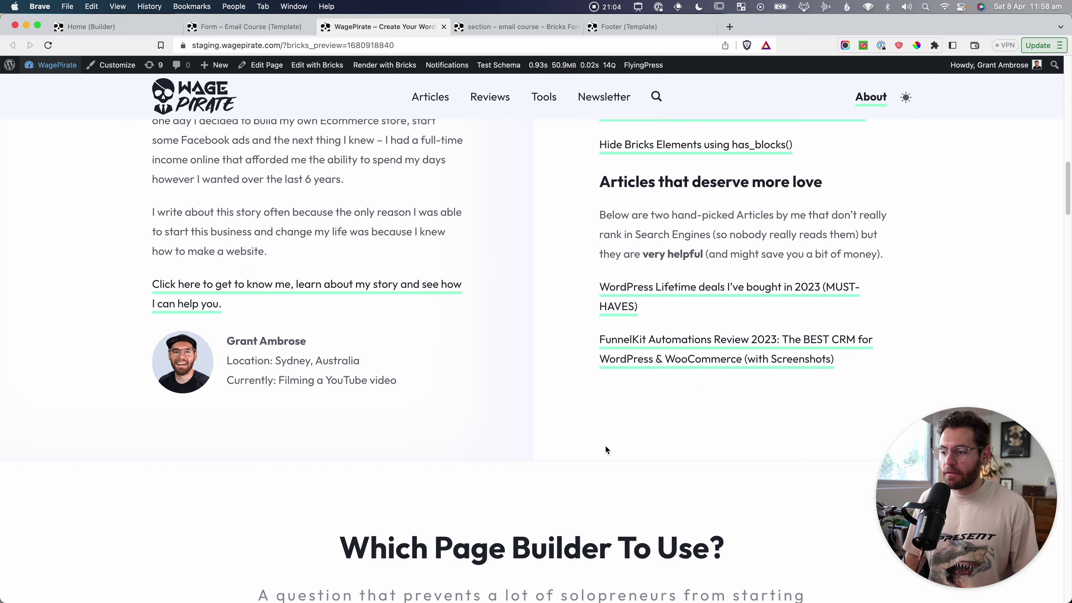
scroll(604, 444, up, 8)
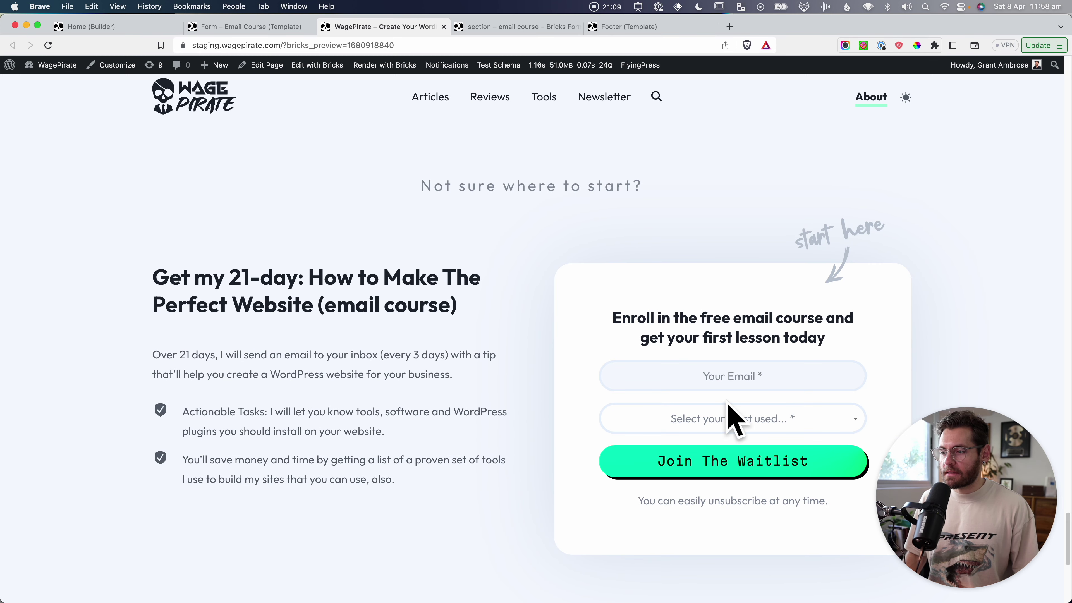
scroll(724, 399, up, 20)
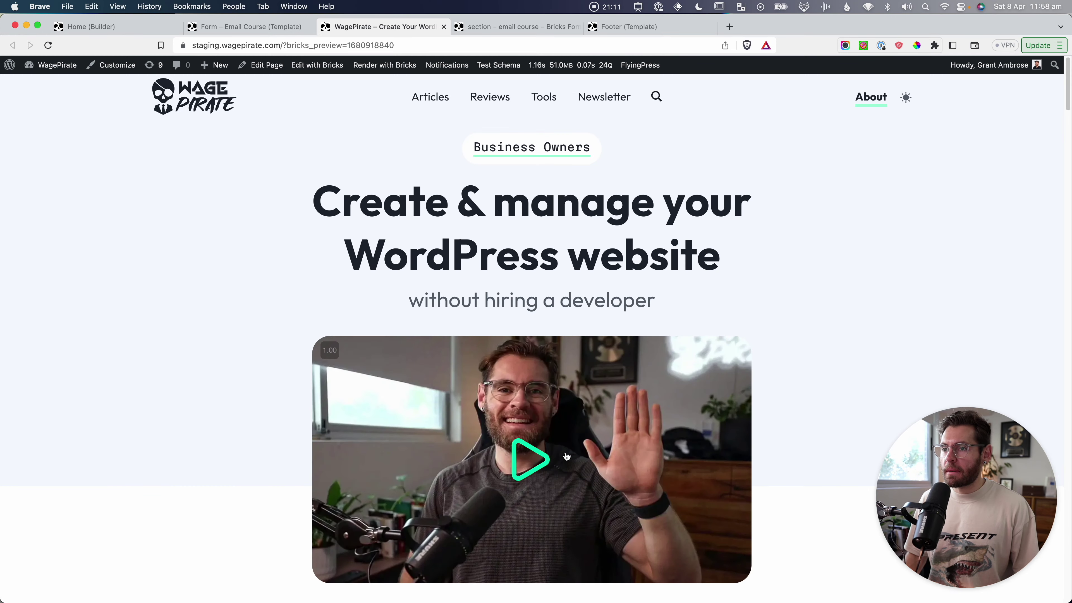
Step: Open the "Set a Bricks Builder Template using PHP" article from the blog and look for its in-post email course section
click(435, 99)
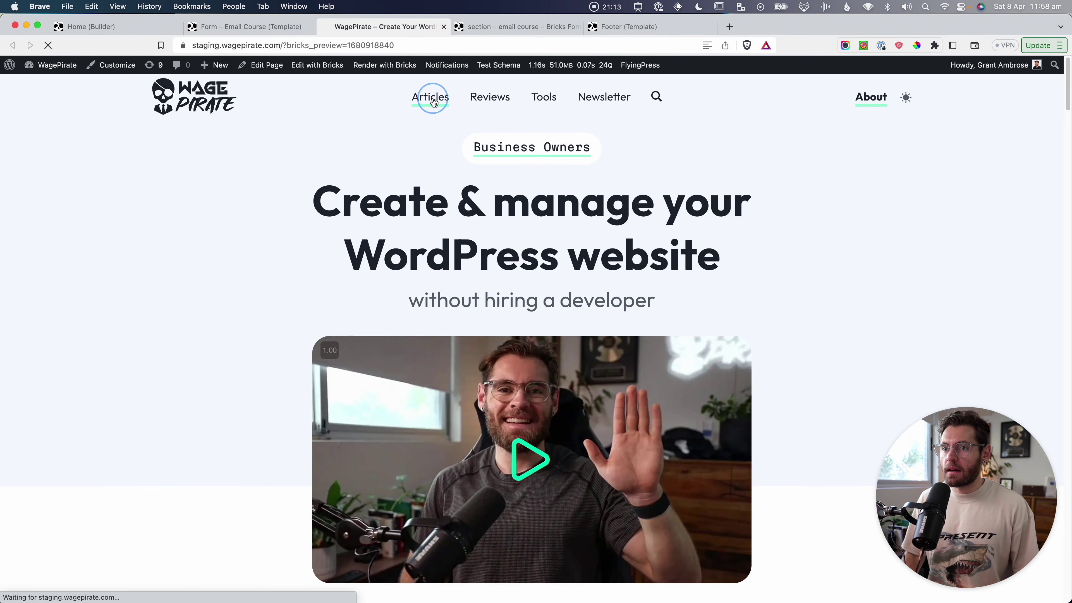
scroll(509, 367, down, 9)
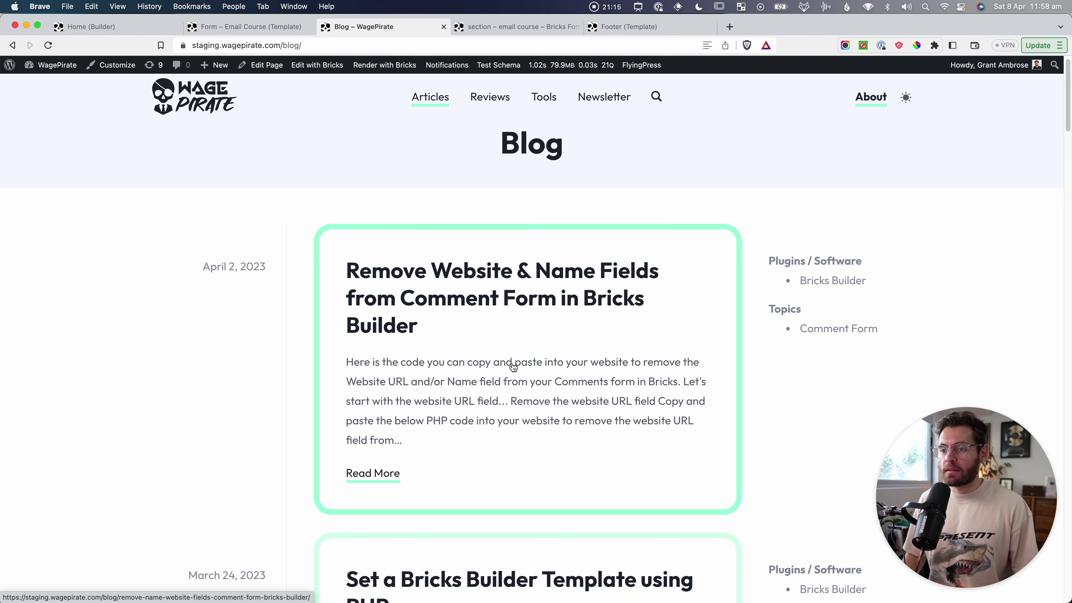
click(427, 292)
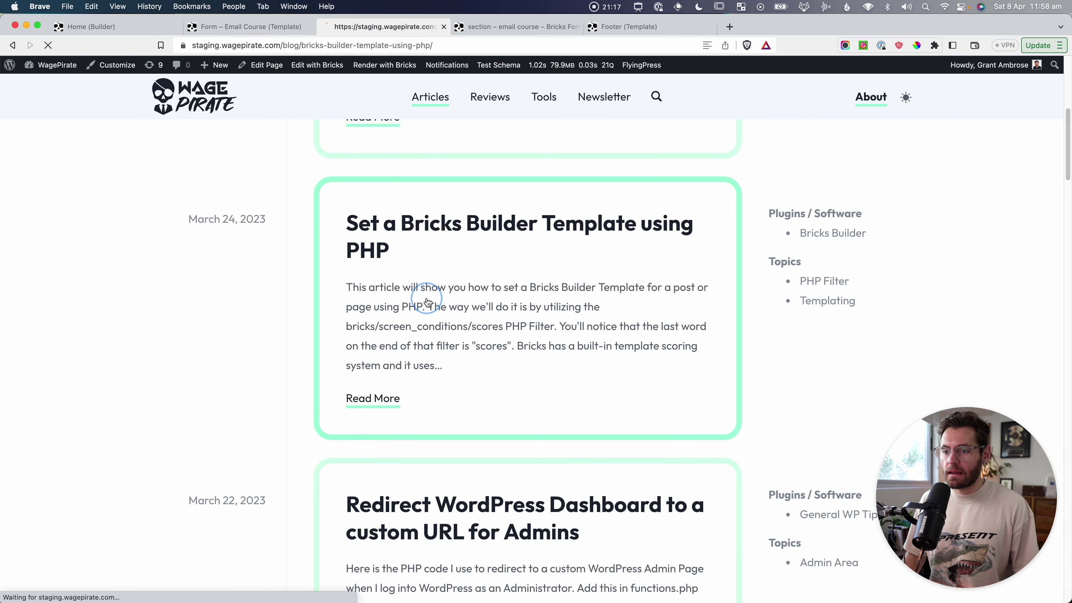
scroll(416, 308, down, 20)
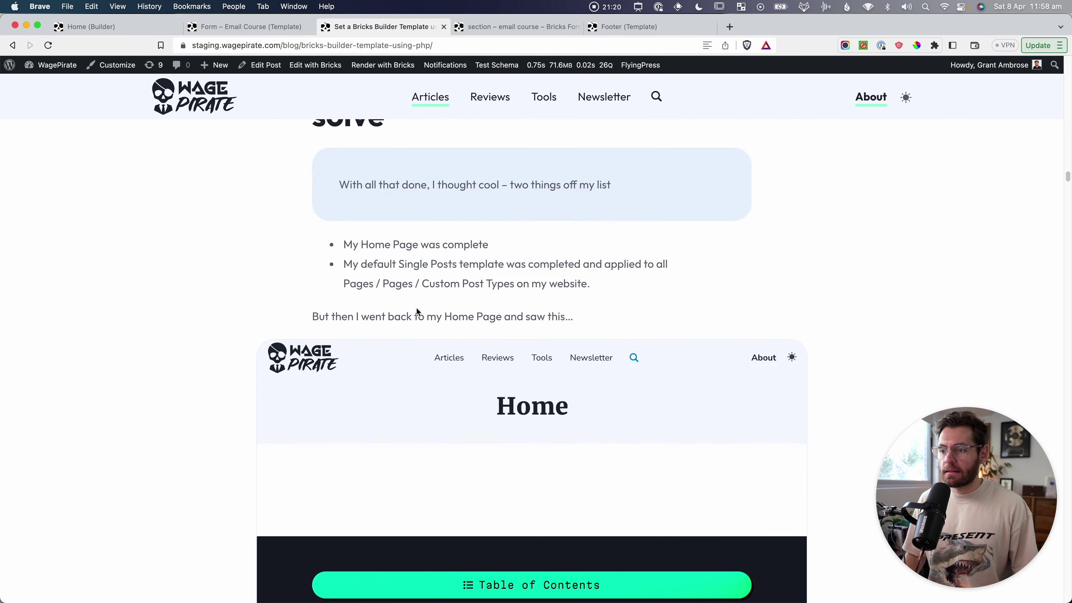
scroll(411, 228, down, 1)
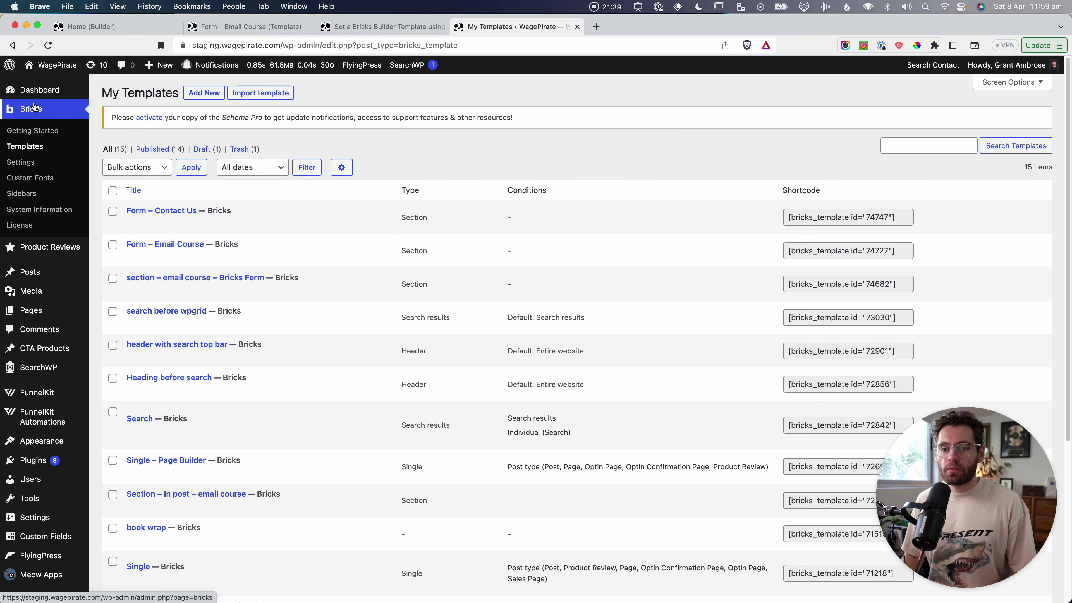
Step: Open the "Section – In post – email course" template in Bricks from the templates list
scroll(272, 272, down, 1)
scroll(272, 272, down, 5)
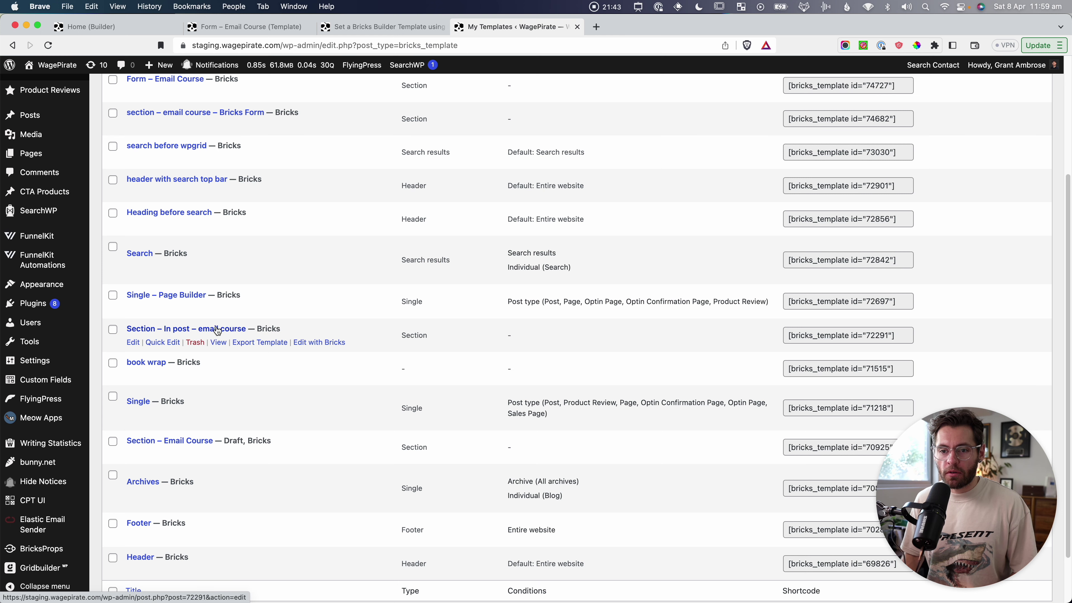
click(318, 345)
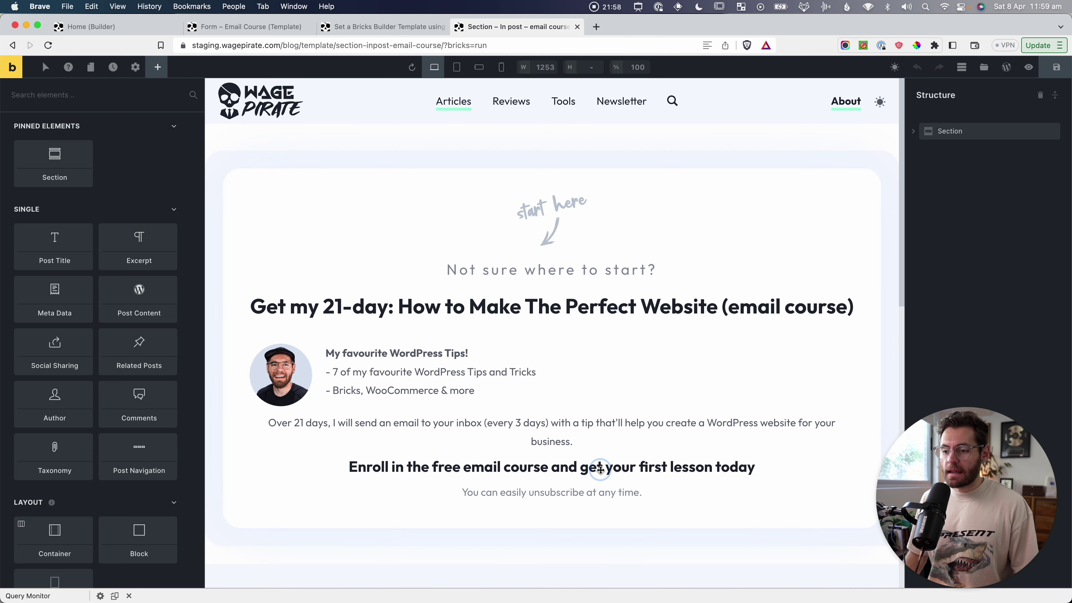
Step: Insert a Template element below the enroll heading, assign it the "Form – Email Course" template, and reload the article to check its form
click(629, 466)
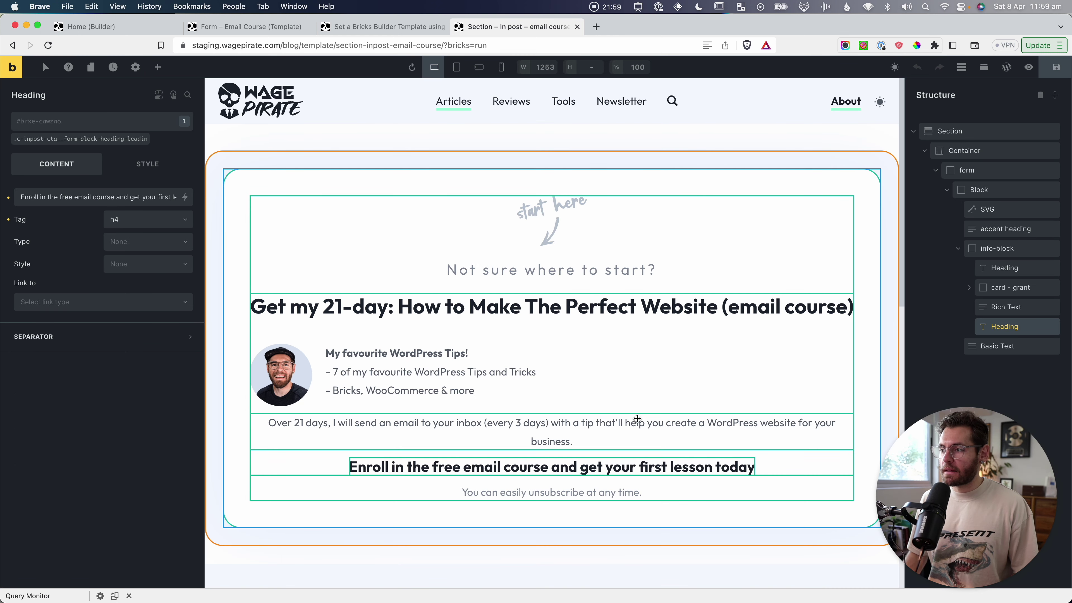
click(158, 66)
text(tem)
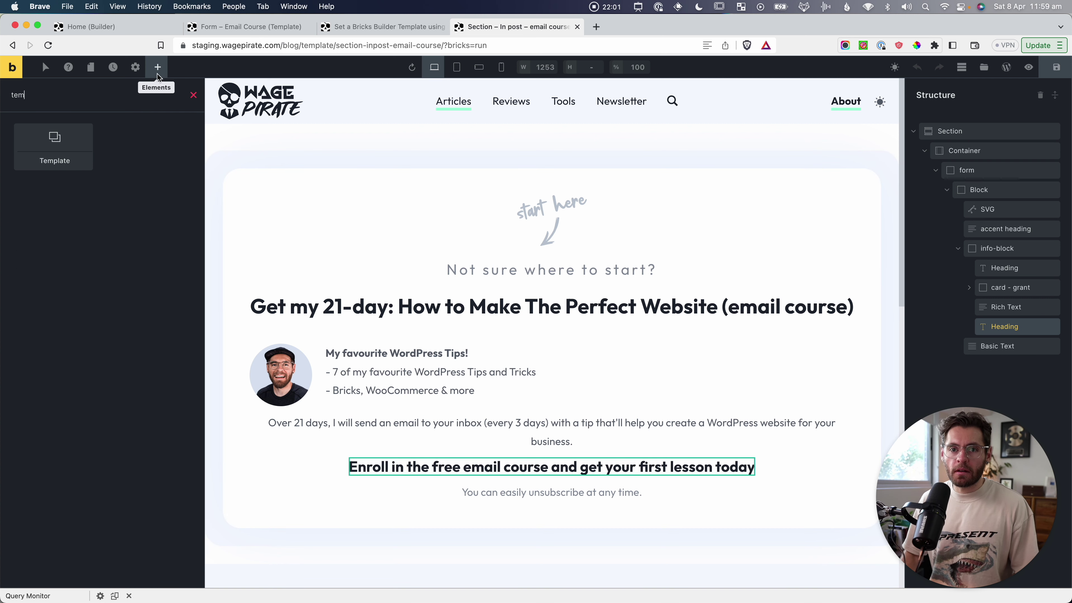
drag(80, 147, 961, 370)
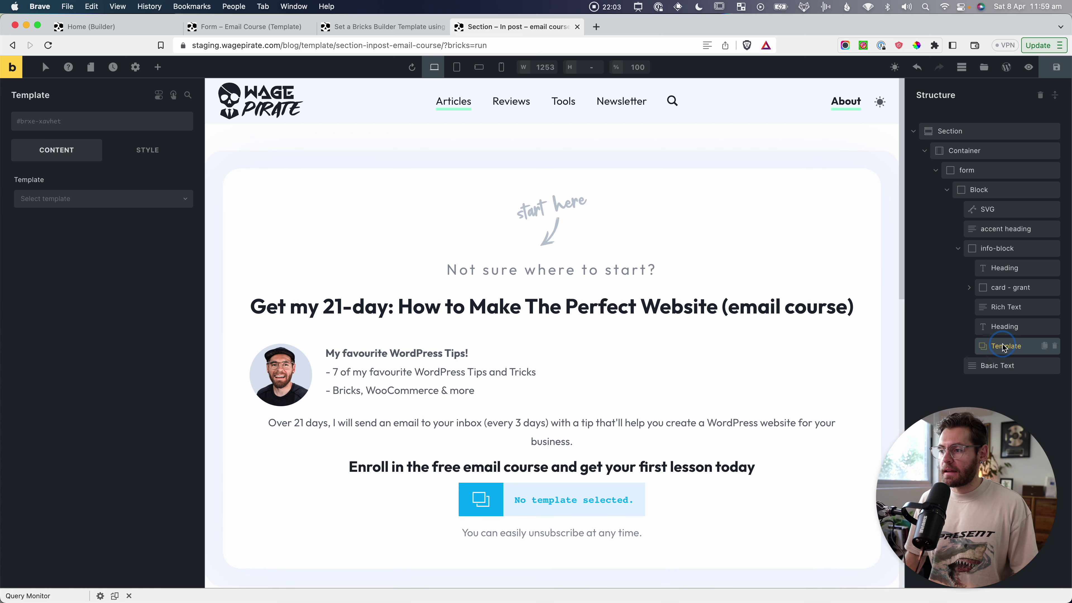
click(99, 199)
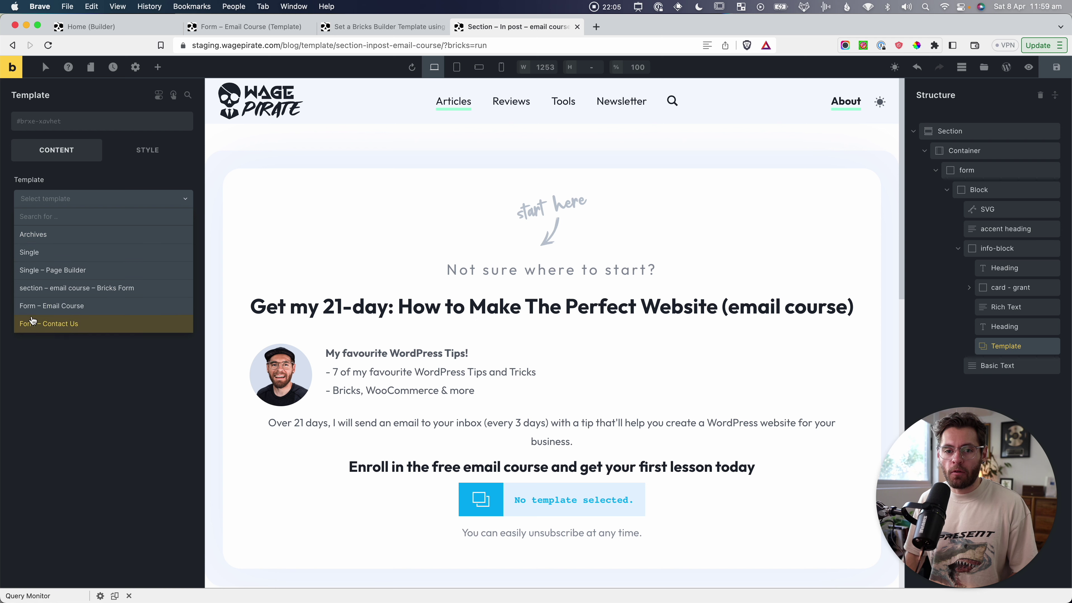
click(53, 307)
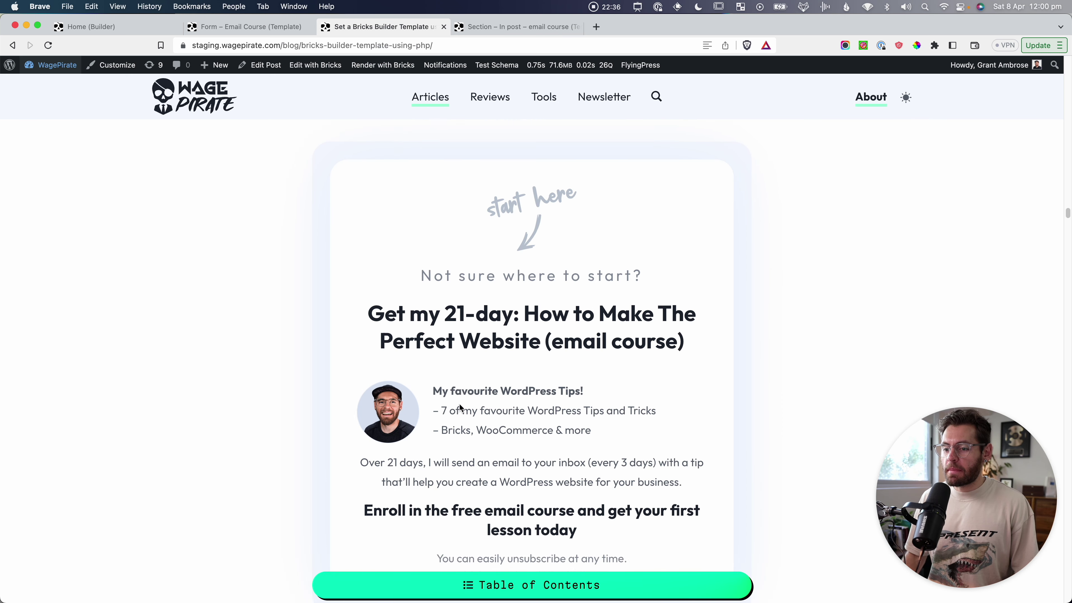
scroll(459, 407, down, 5)
key(super+r)
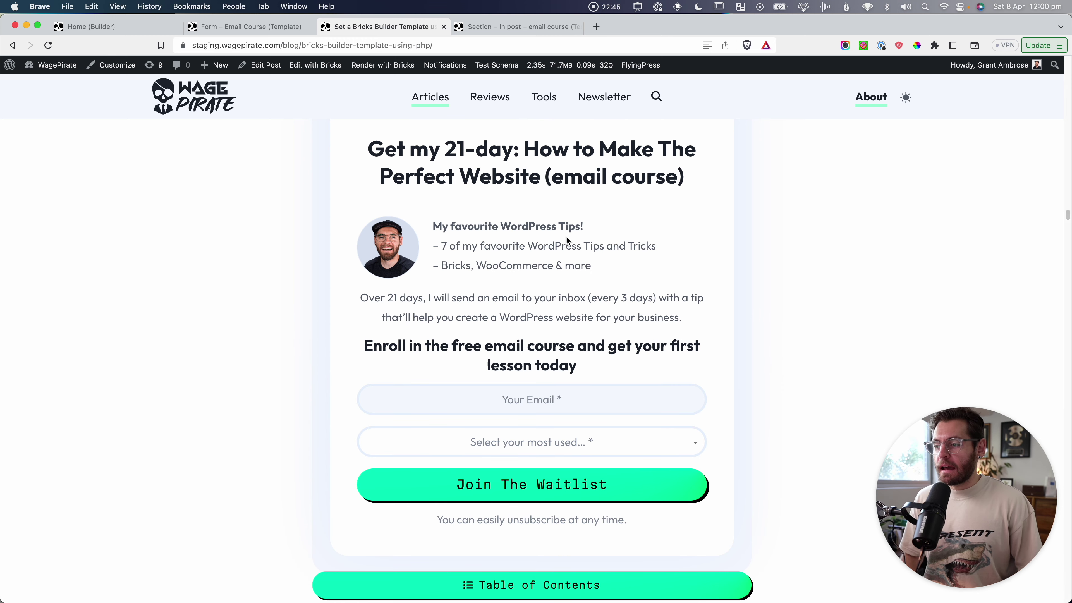
Step: Open the site's Newsletter page for editing and add an empty block after the "Please Join the Waitlist below" paragraph
click(620, 100)
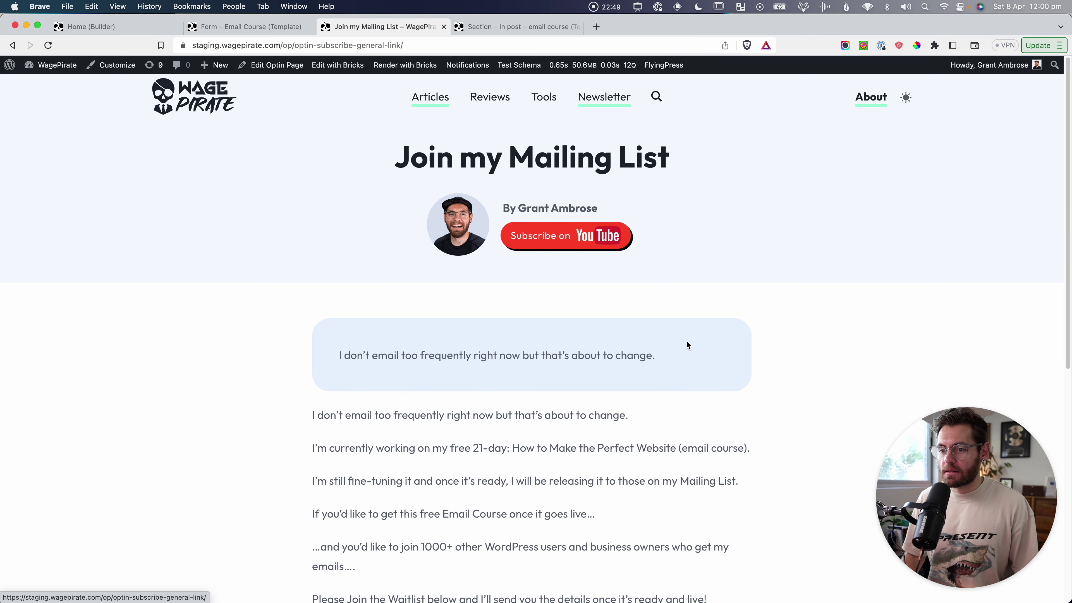
scroll(675, 358, down, 5)
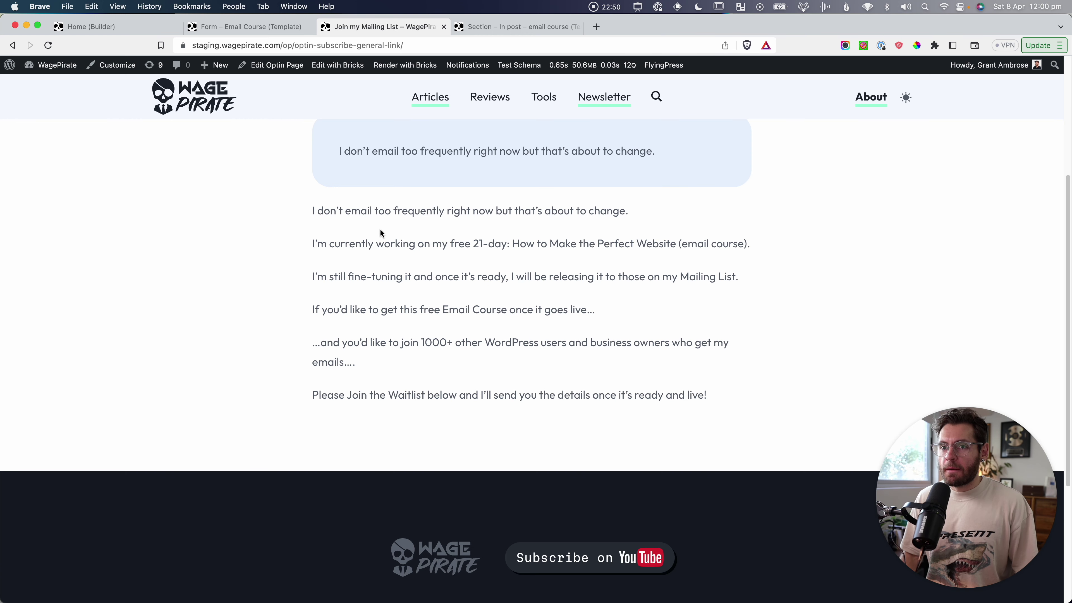
scroll(474, 311, up, 1)
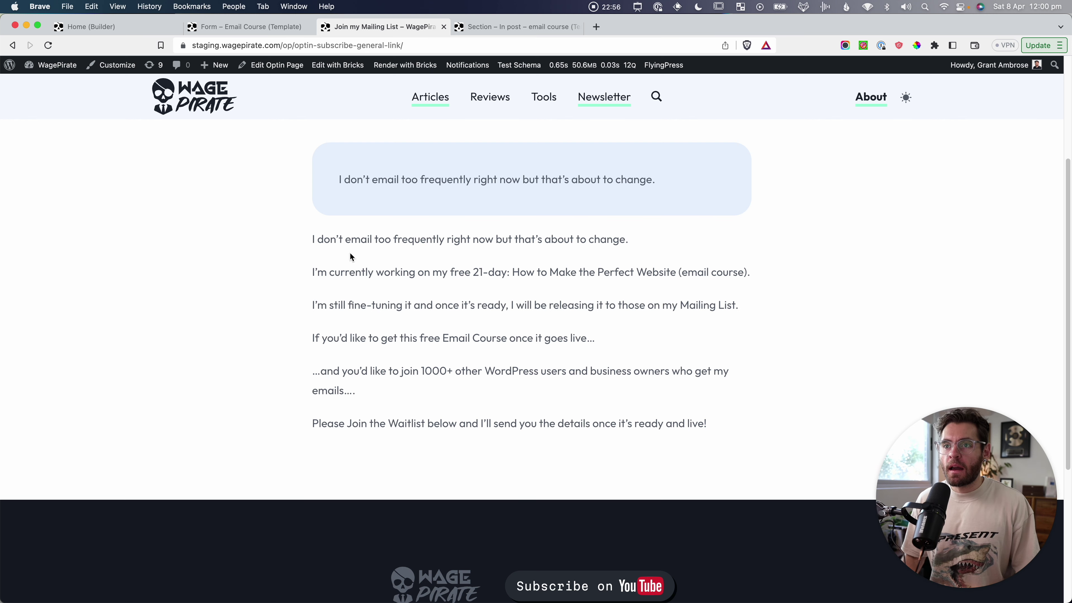
click(274, 71)
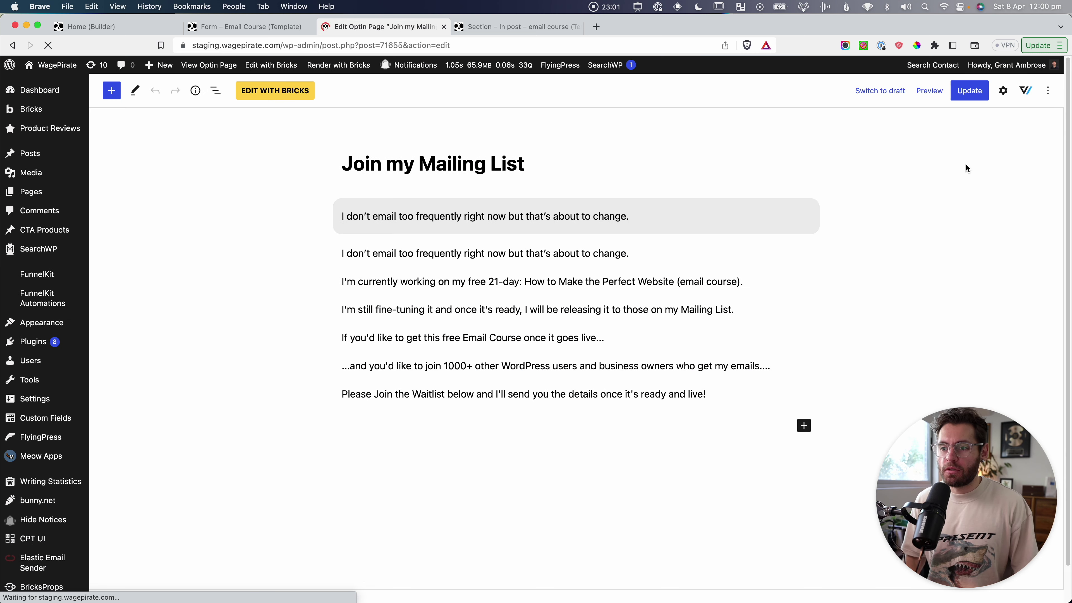
click(721, 395)
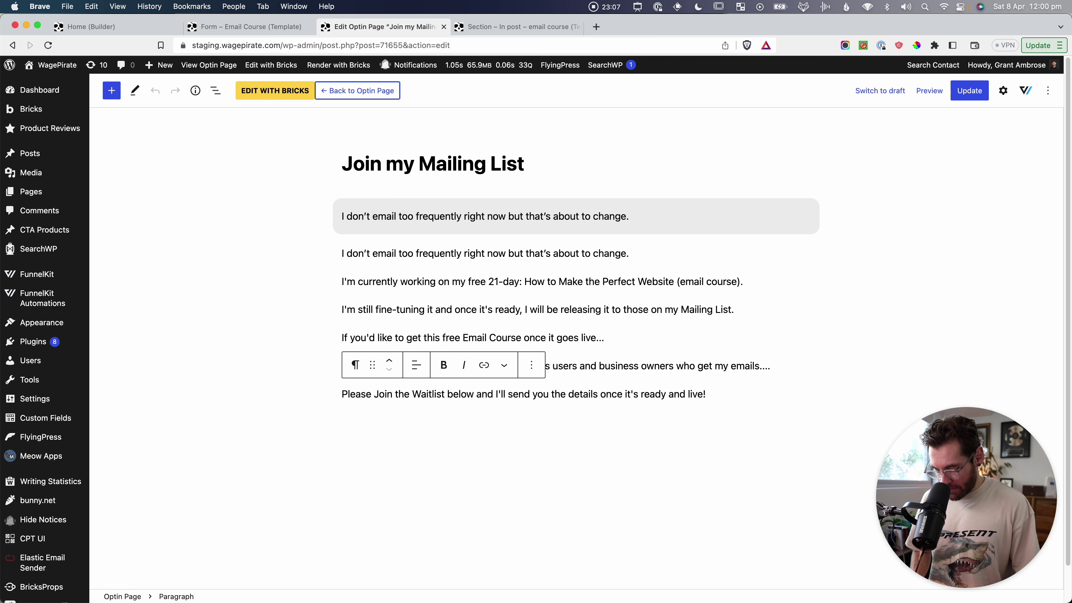
key(Return)
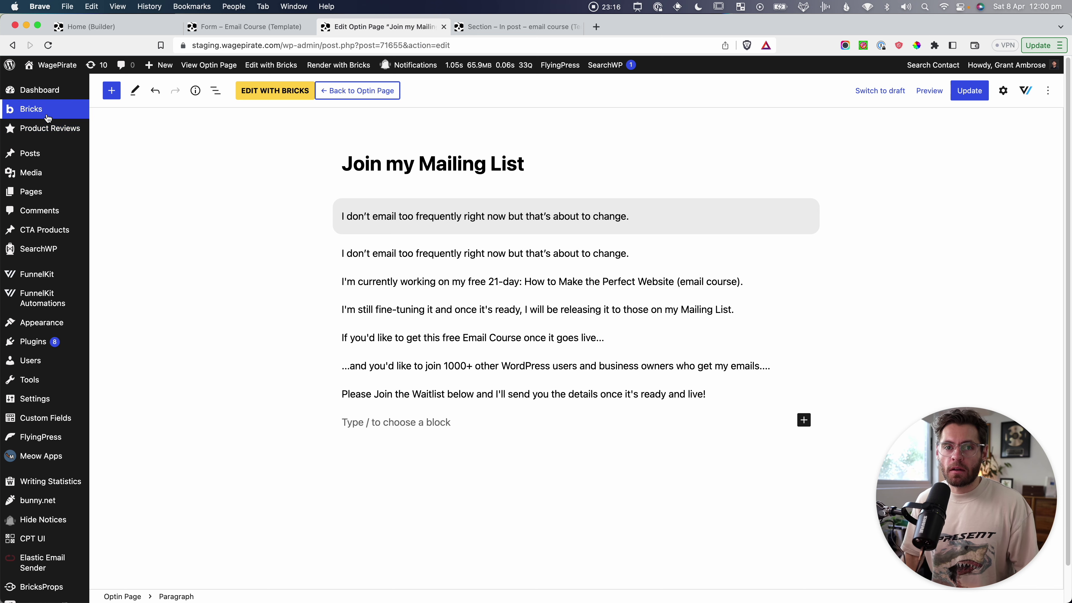
Step: Open the Bricks templates list in a new tab and copy the shortcode of the "Form – Email Course" template
mouse_move(31, 109)
super+click(117, 127)
click(613, 29)
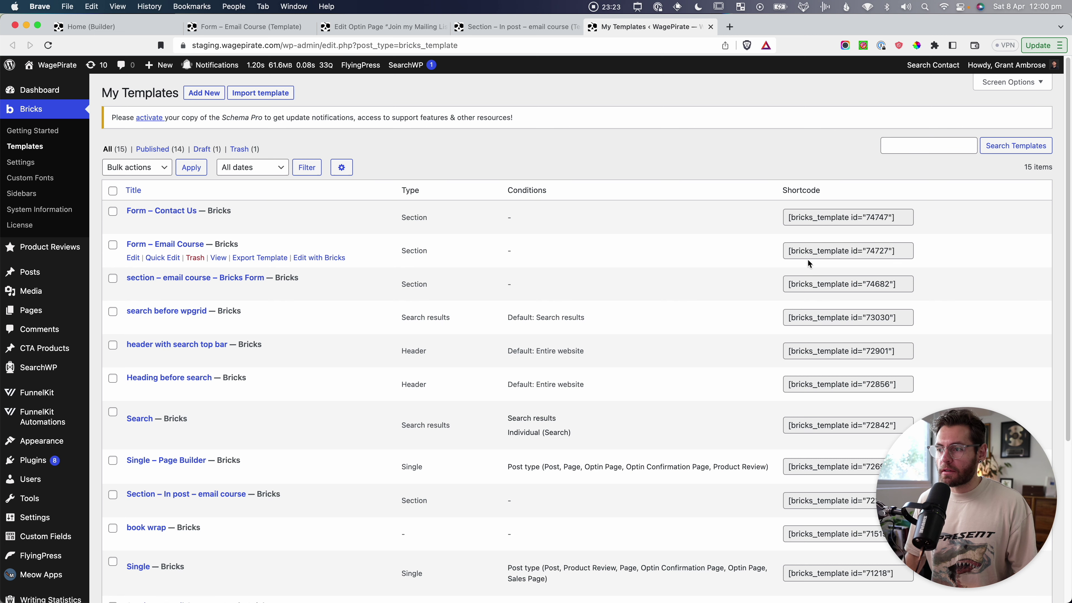
click(851, 252)
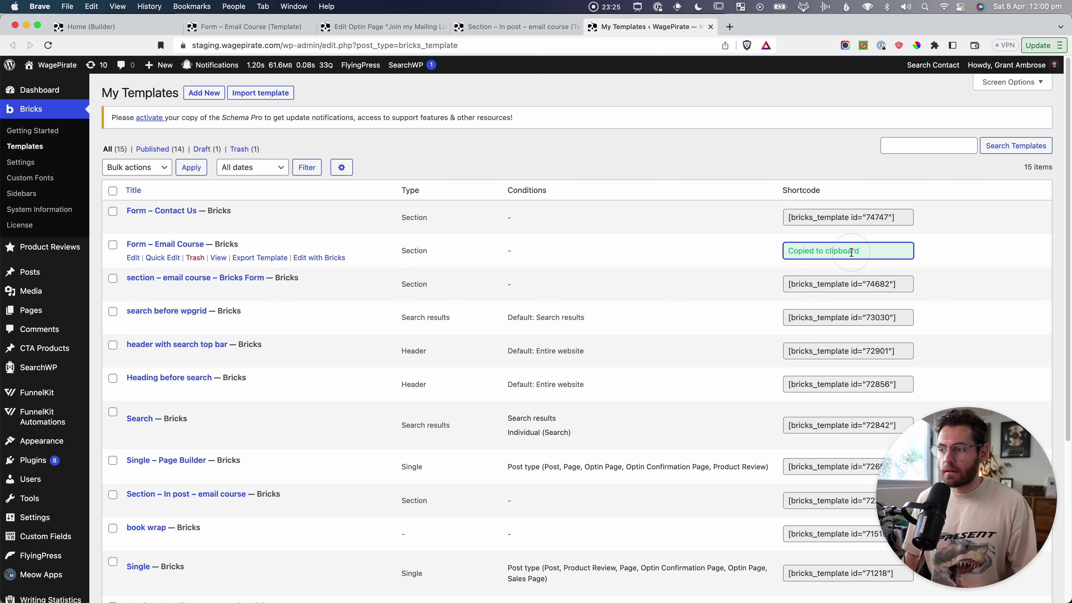
Step: Add a Shortcode block containing [bricks_template id="74727"] at the end of "Join my Mailing List" and update the page
click(404, 28)
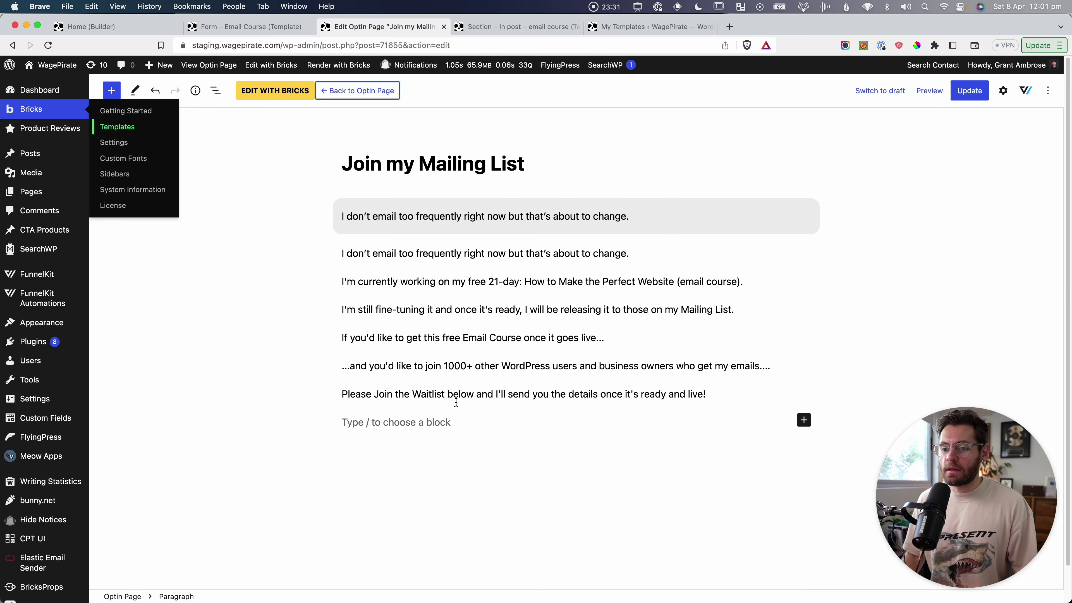
click(446, 423)
text(/short)
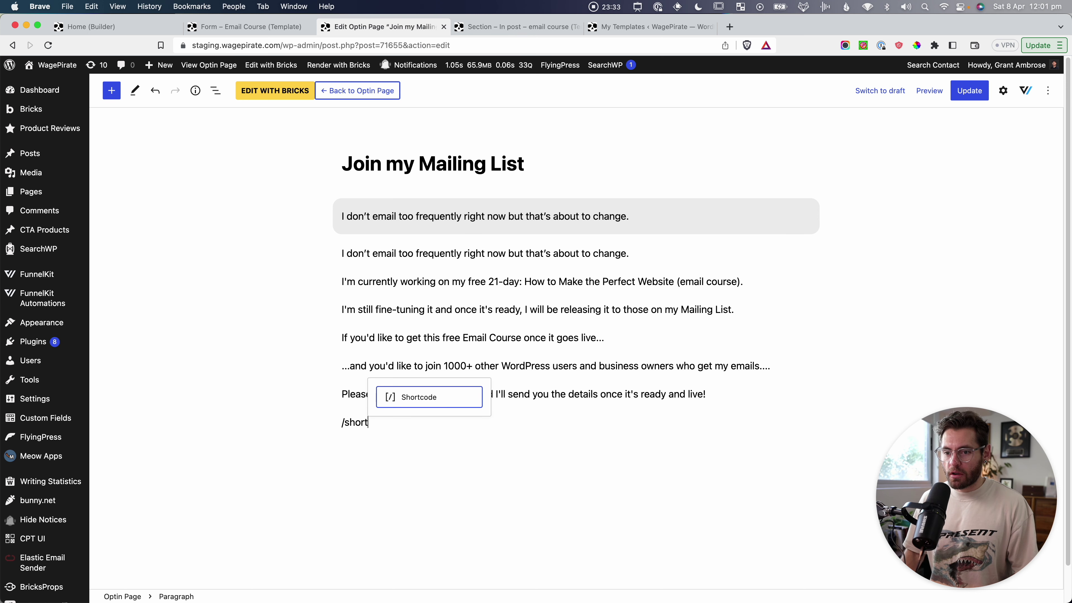
key(Return)
key(super+v)
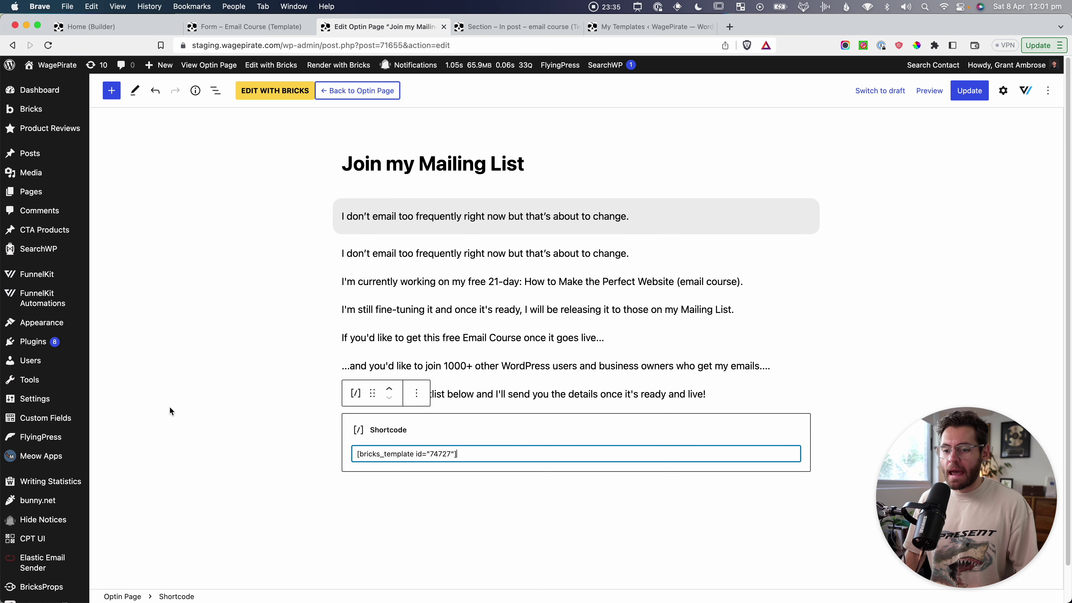
click(170, 411)
click(969, 90)
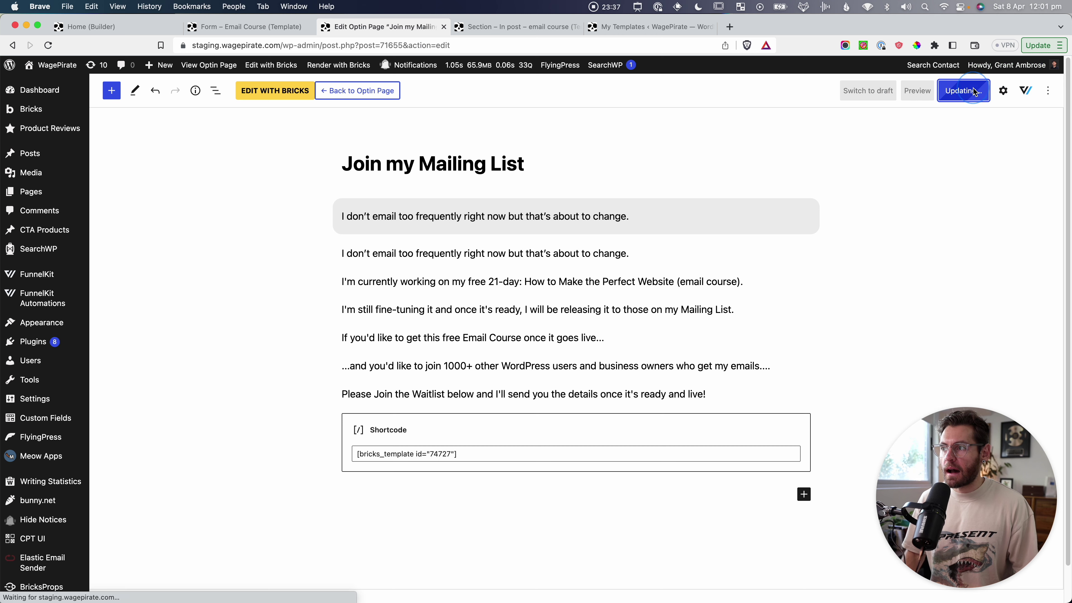
Step: View the updated "Join my Mailing List" page and mark out its email form area with the screen capture tool
click(204, 66)
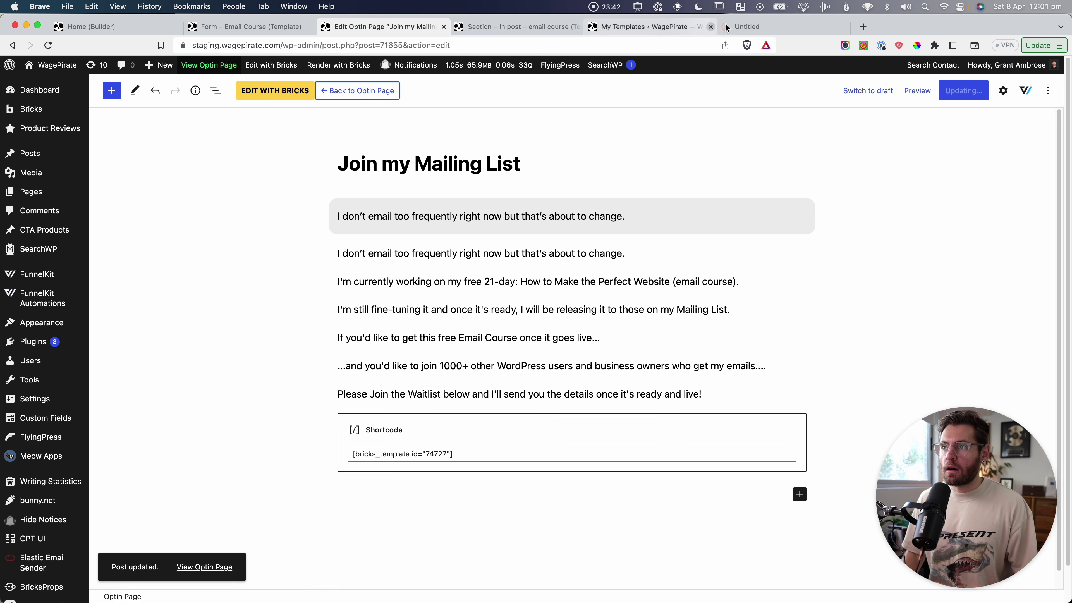
scroll(390, 151, down, 5)
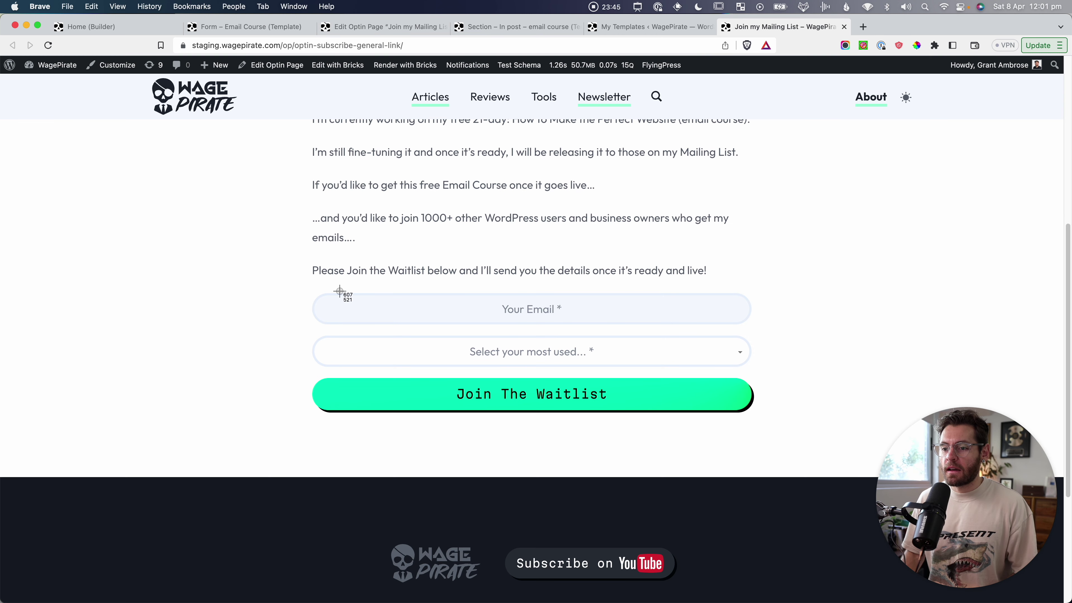
key(super+shift+4)
drag(275, 268, 781, 446)
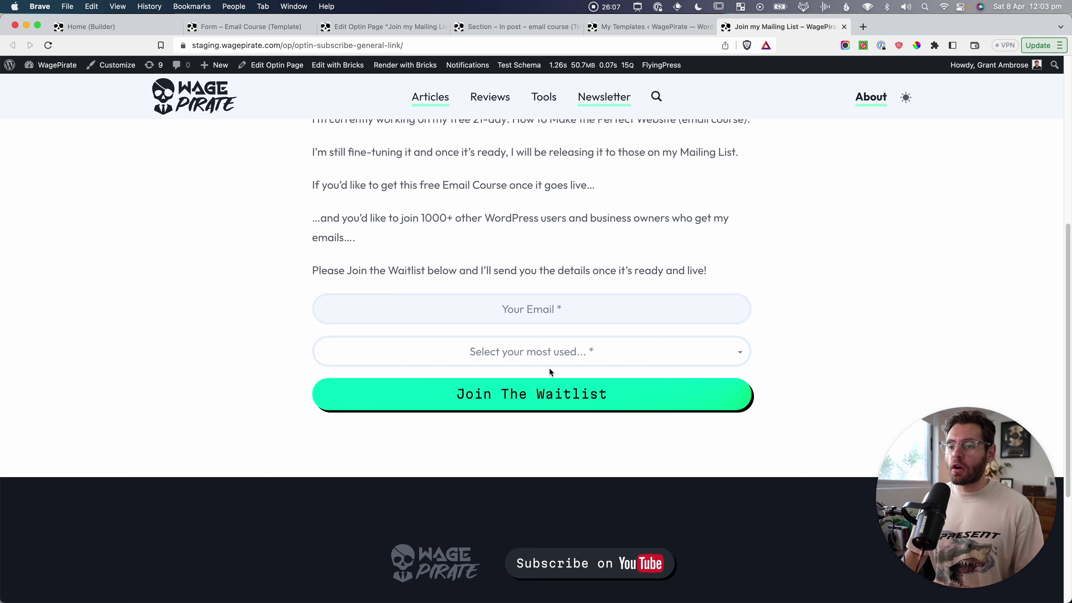
key(super+shift+4)
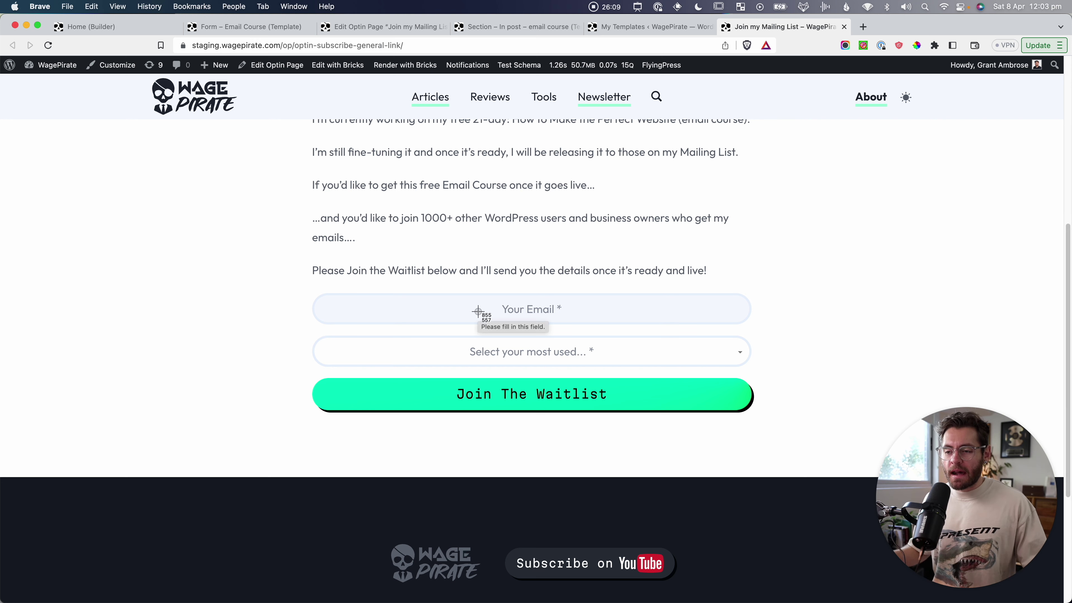
key(Escape)
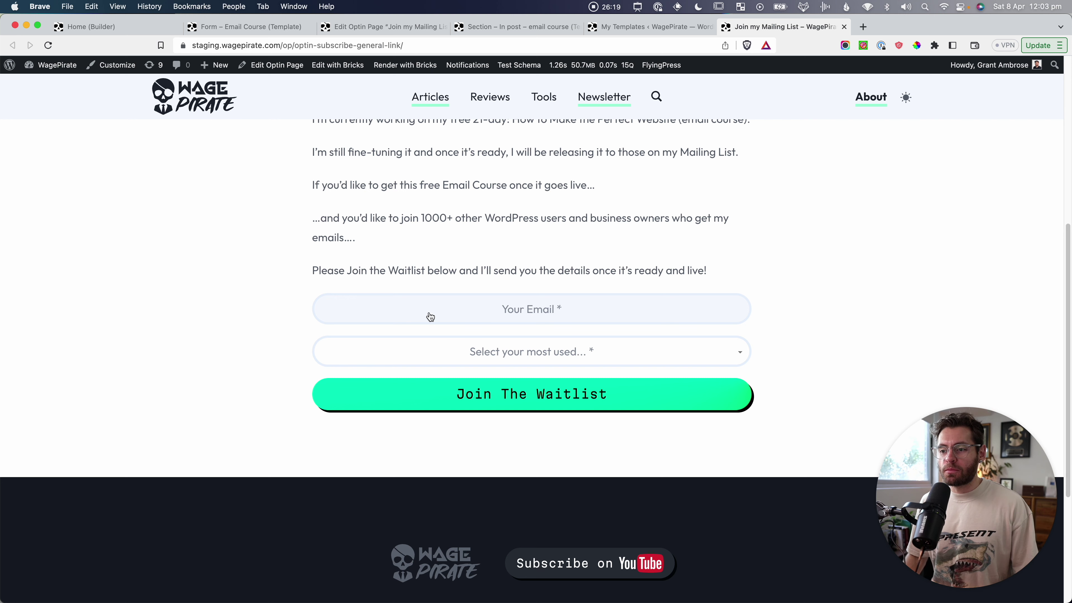
key(super+shift+4)
drag(306, 282, 765, 424)
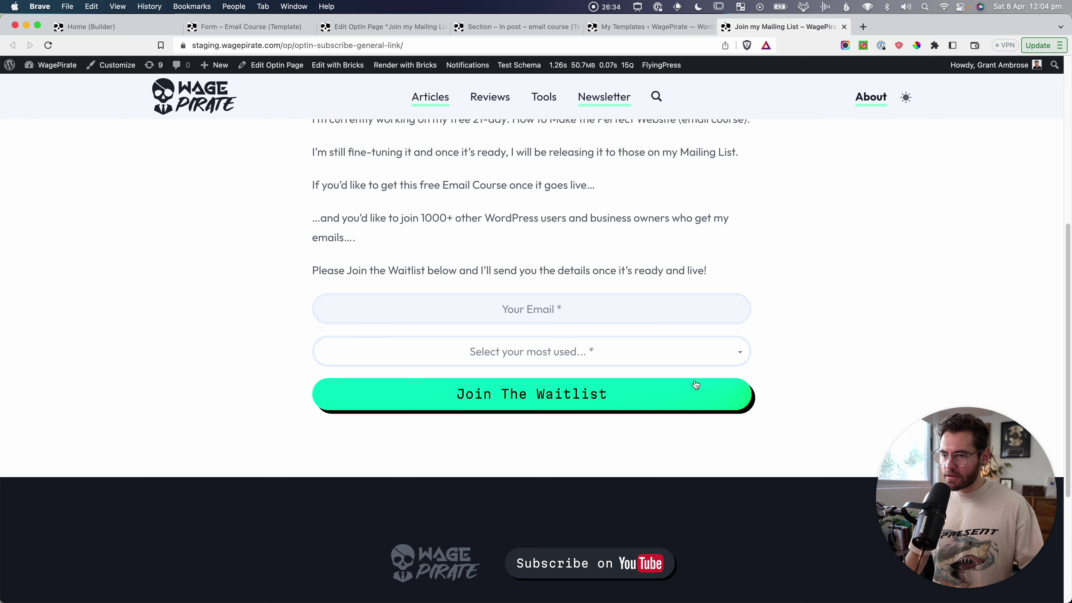
key(super+shift+4)
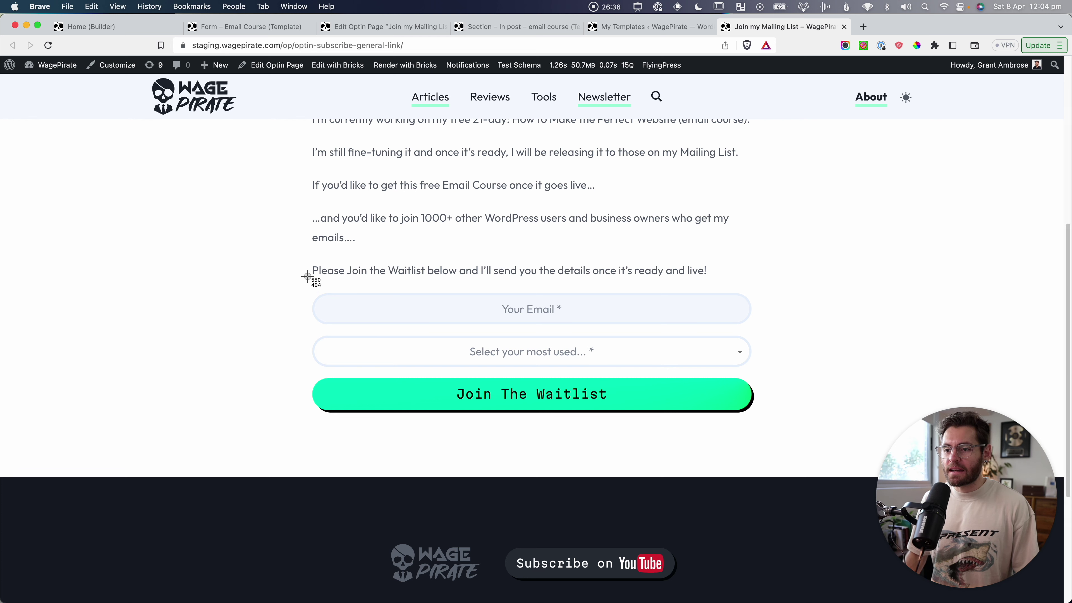
key(Escape)
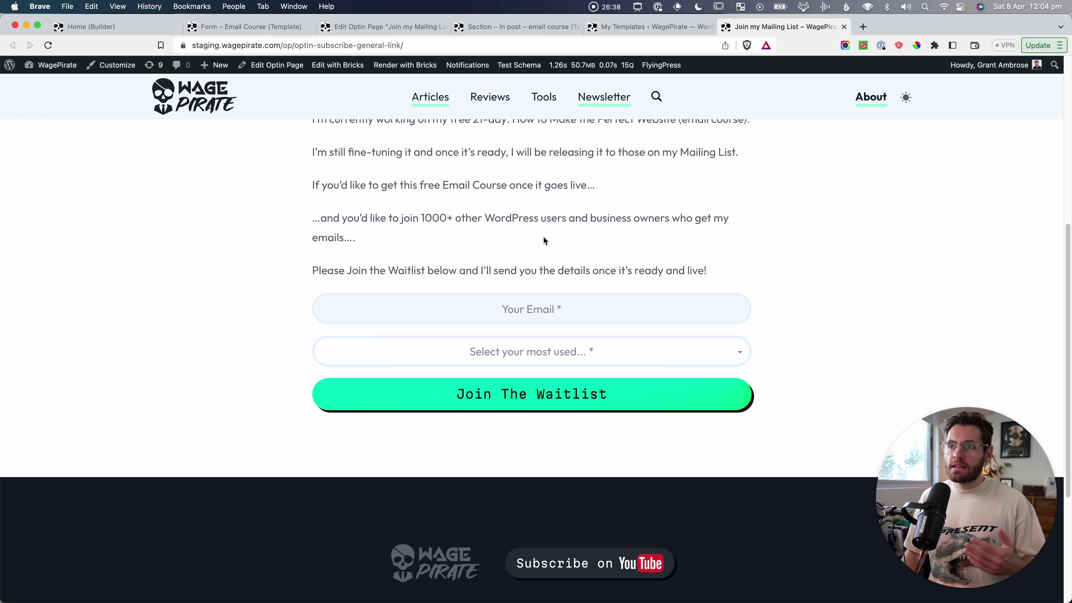
Step: Open the "Form – Email Course" template from the staging templates list in the Bricks builder in a new tab
click(634, 28)
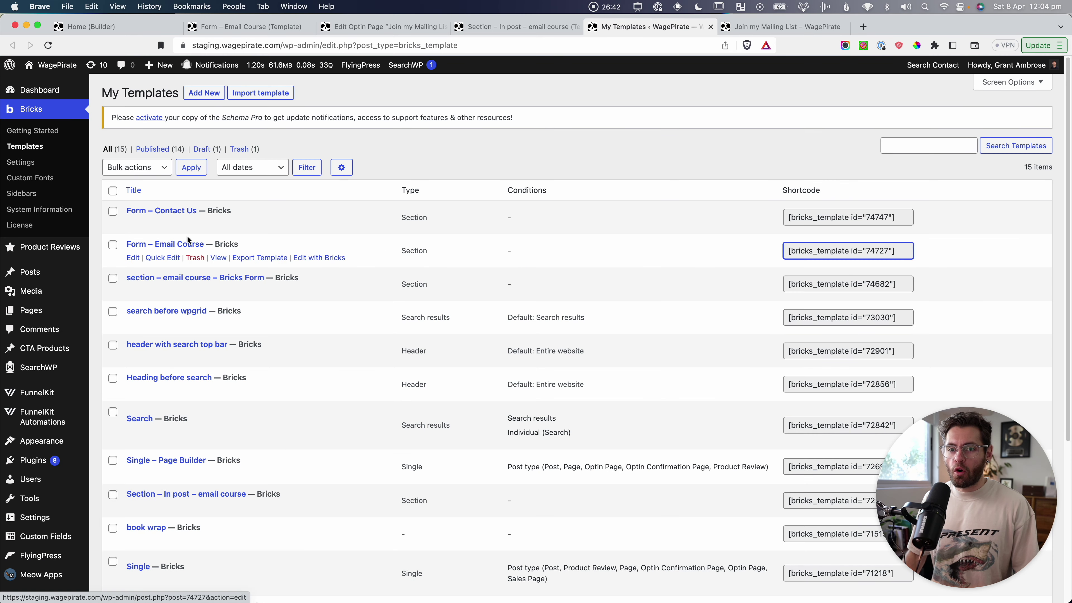
super+click(319, 258)
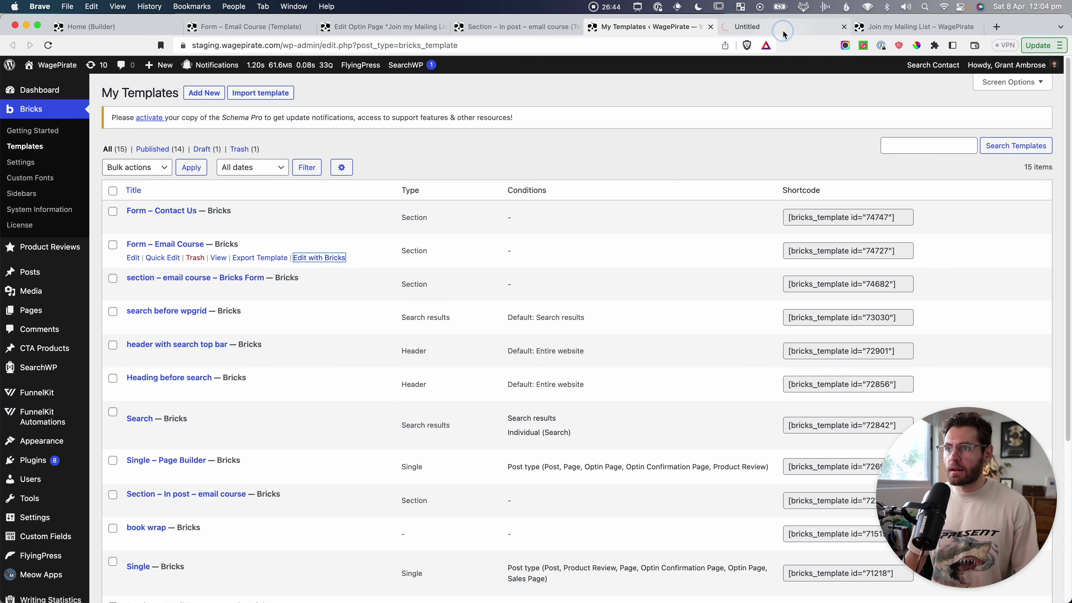
click(772, 27)
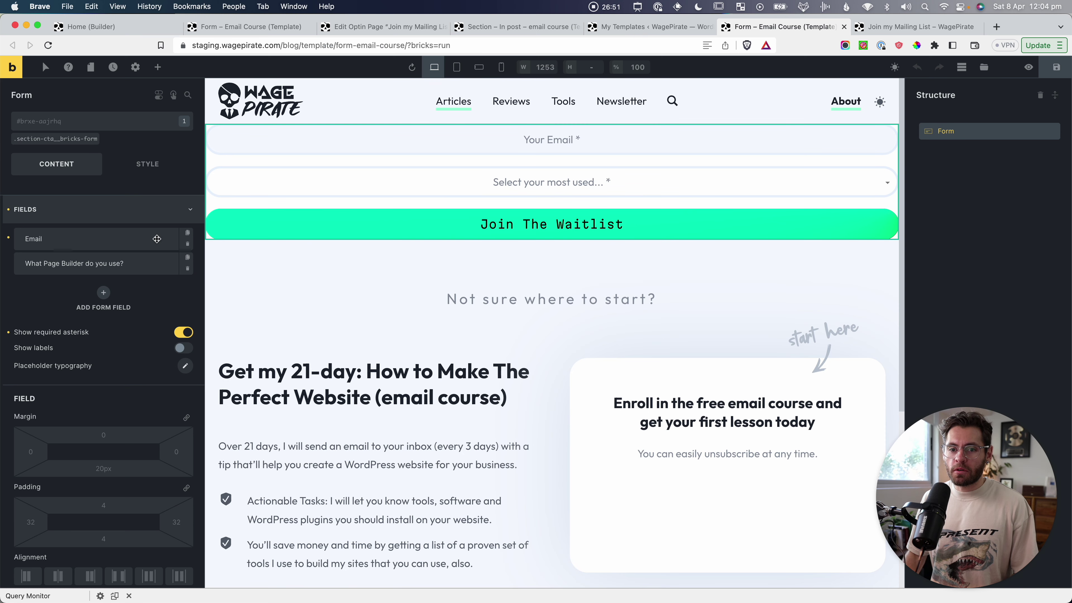
Step: Add a new text field to the email course form and label it "First Name"
click(101, 295)
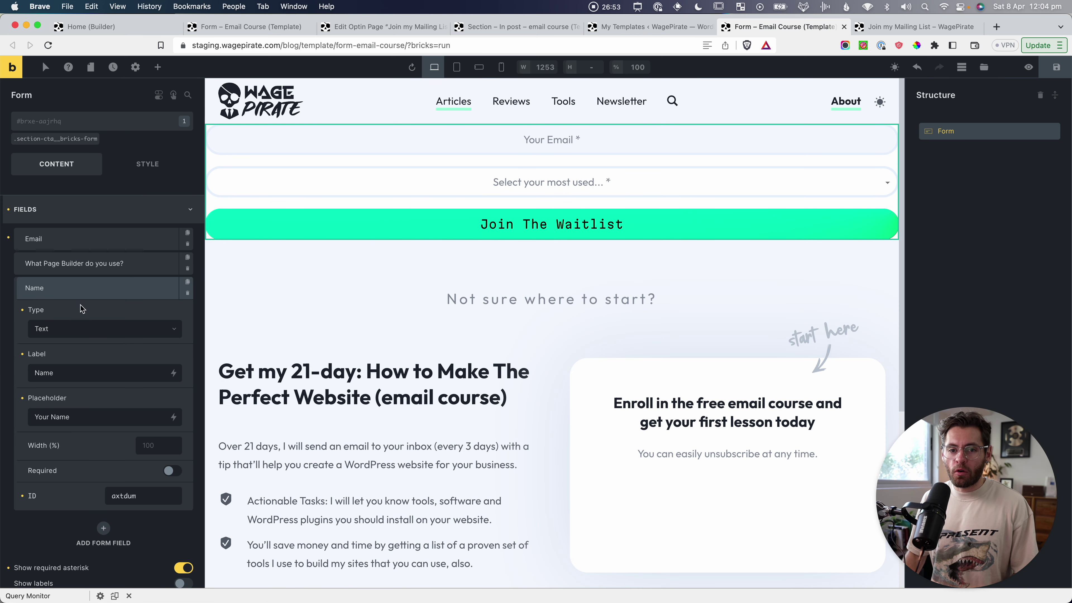
click(69, 329)
click(57, 349)
double_click(43, 372)
key(BackSpace)
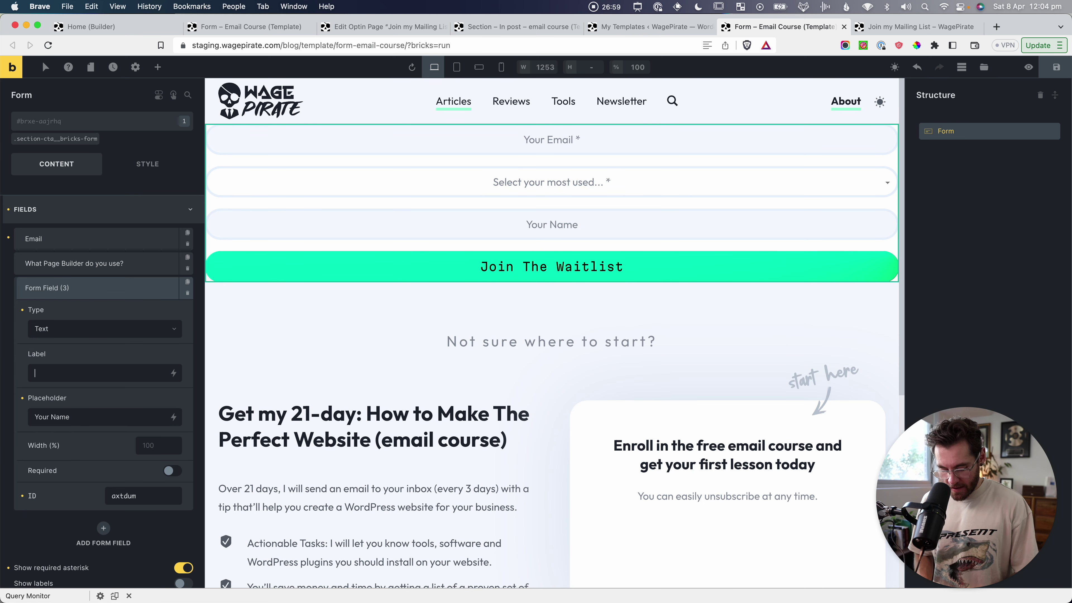
text(First Name)
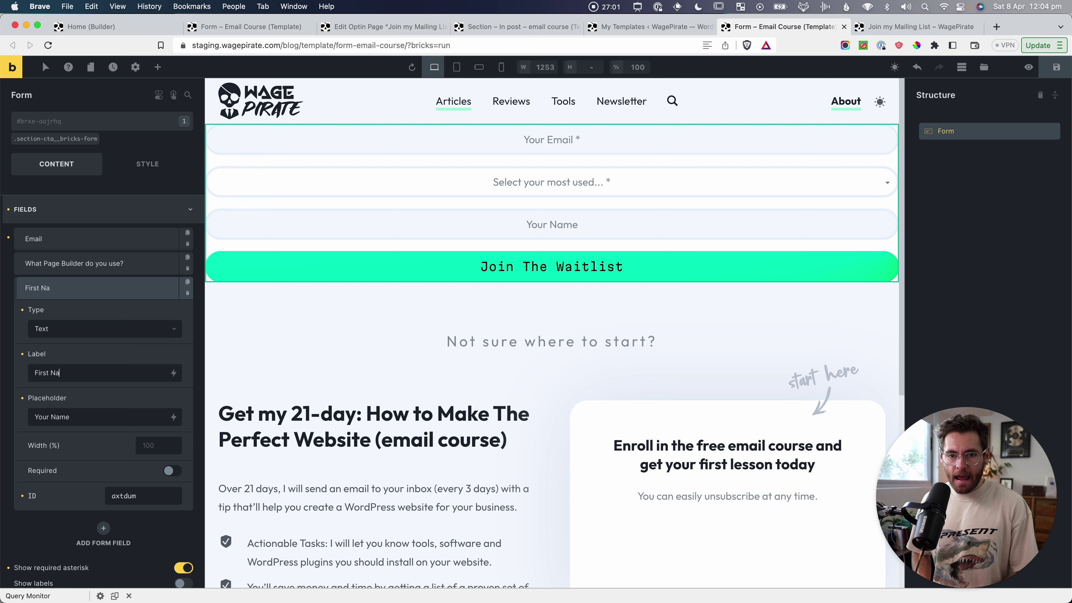
Step: Set the new field's placeholder to "Your First Name" and move the field above Email in the form
click(116, 424)
key(super+a)
text(First Name)
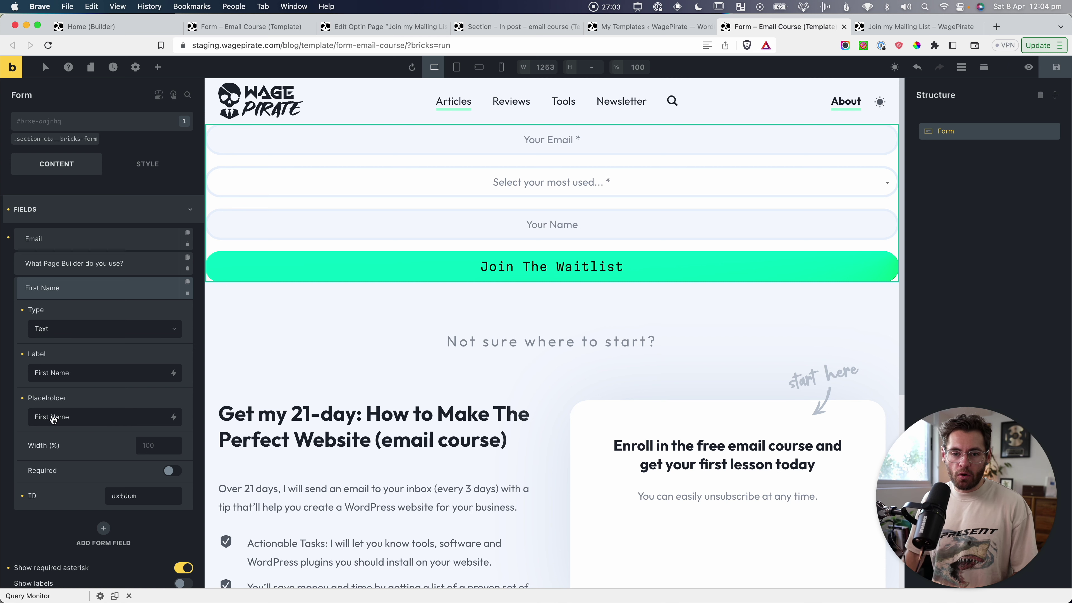
text(Your)
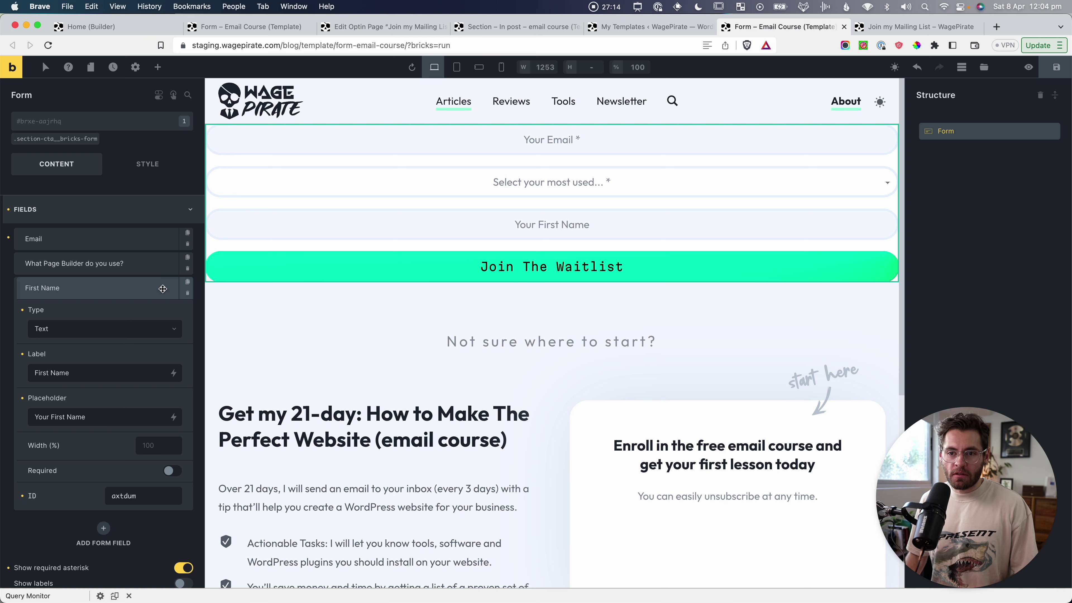
drag(162, 288, 45, 237)
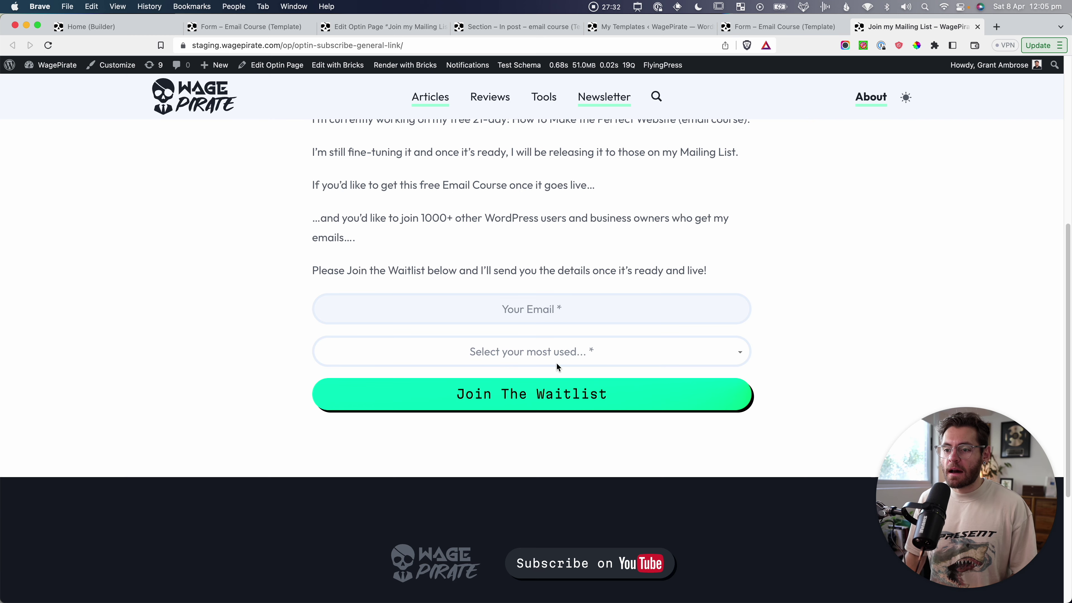
Step: Reload the "Join my Mailing List" page and mark out the form's first name field with the screen capture tool
key(super+r)
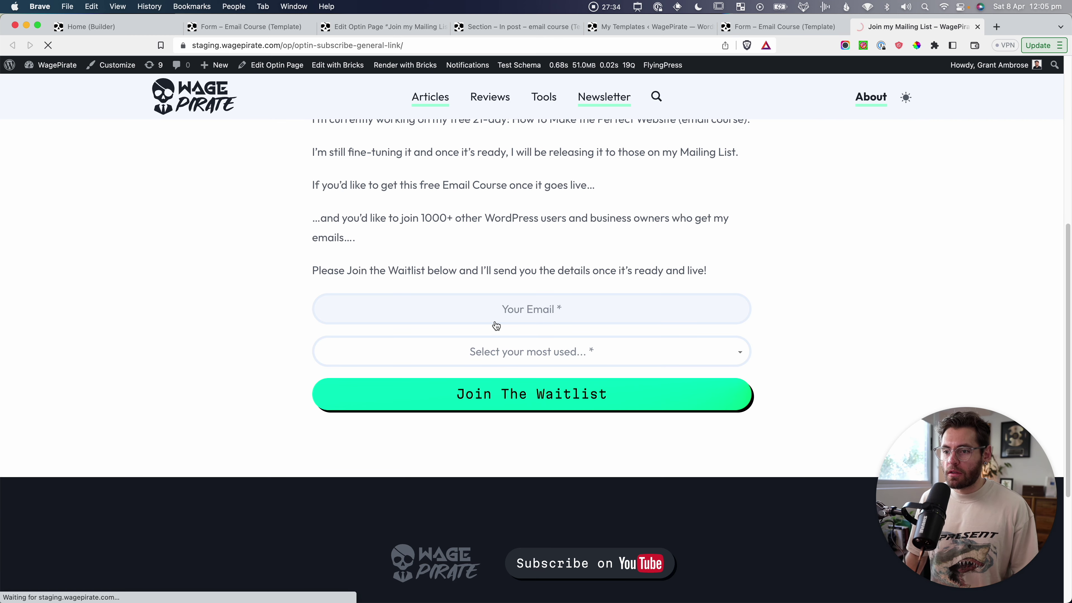
key(super+shift+4)
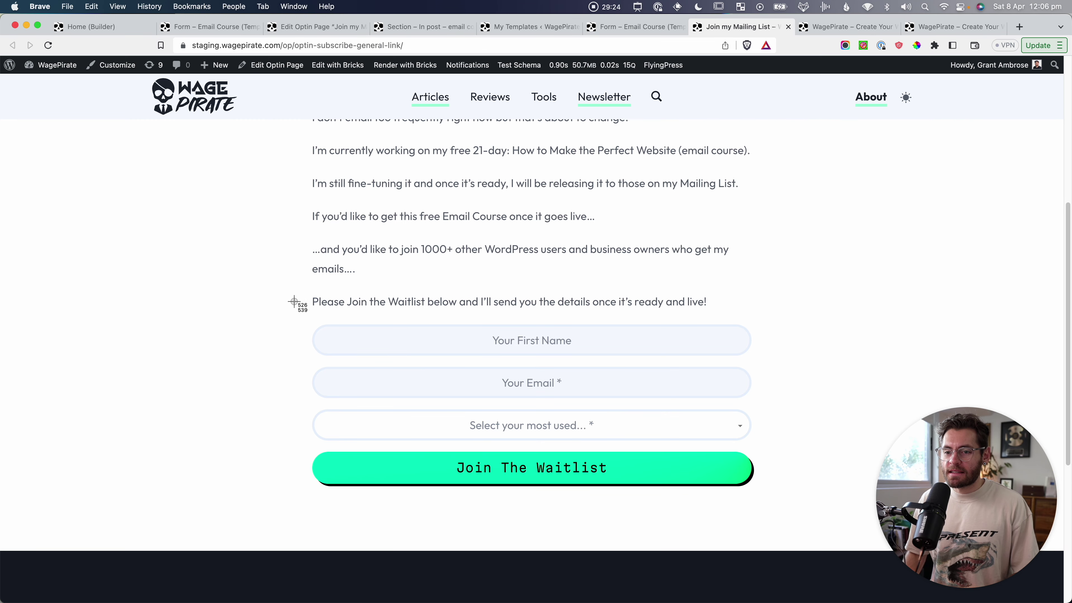
drag(293, 313, 784, 365)
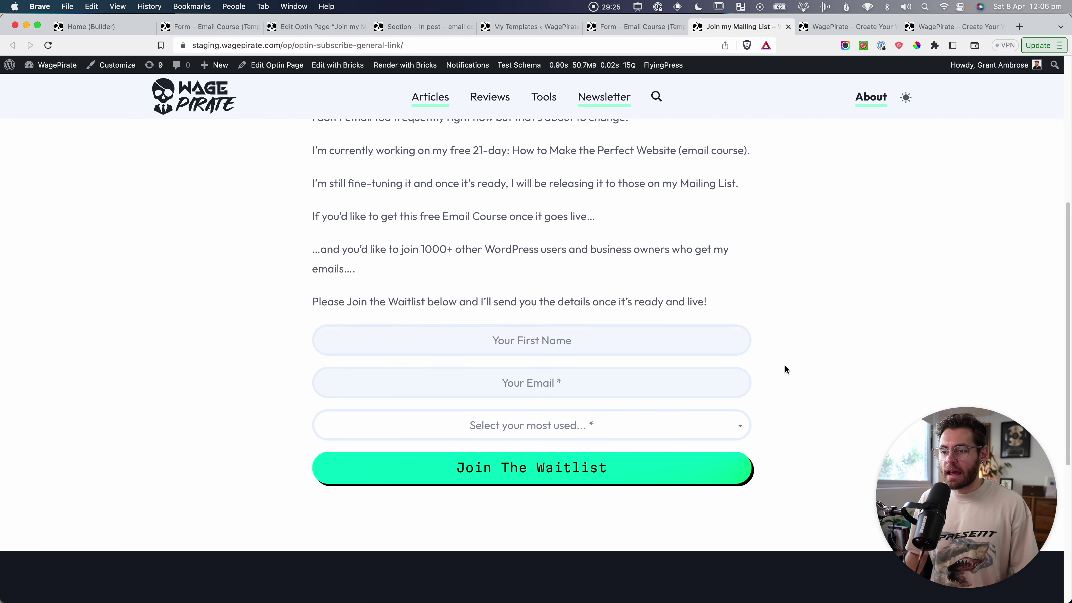
Step: Open the staging homepage and mark out the first name field in the hero form
click(206, 97)
scroll(677, 242, down, 9)
key(super+shift+4)
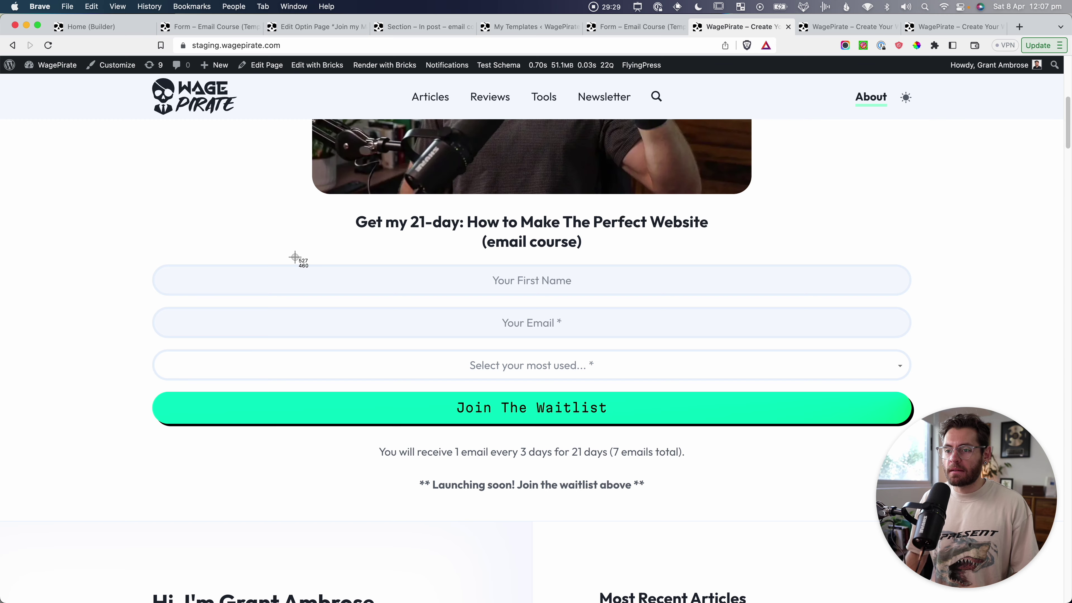
drag(150, 249, 906, 316)
Step: Examine the form in the homepage's "Not sure where to start?" section, marking out its first name field and whole form
key(super+r)
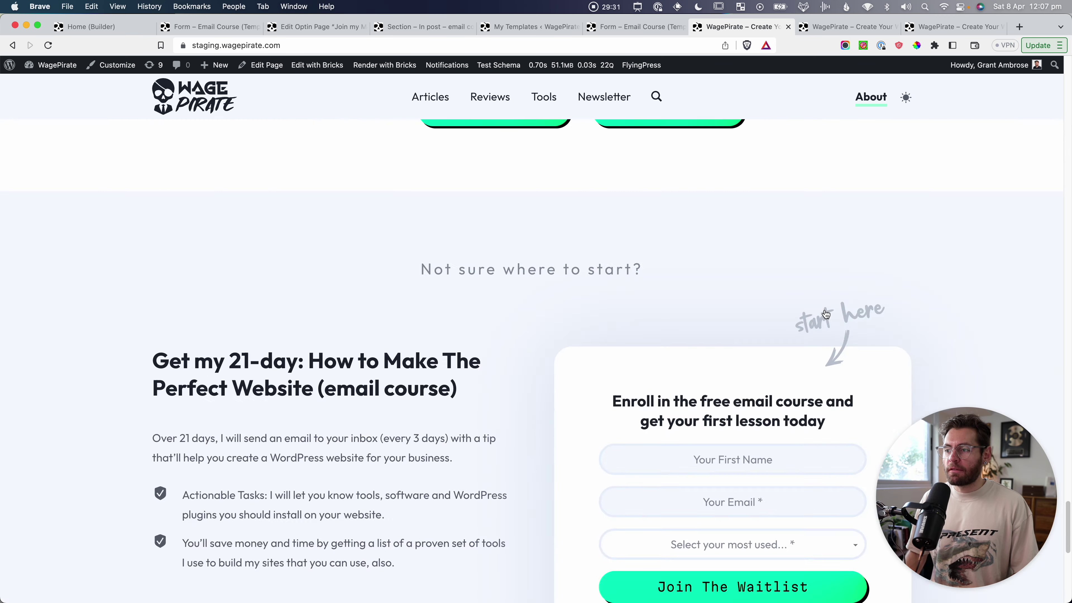
scroll(826, 311, down, 5)
scroll(826, 311, up, 5)
key(super+shift+4)
drag(586, 313, 899, 377)
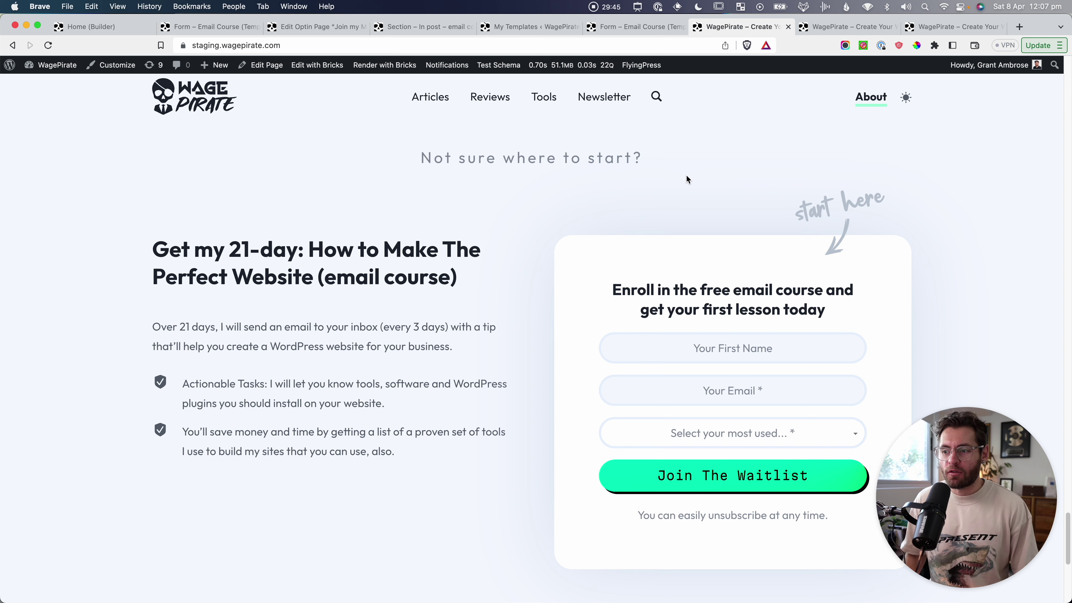
key(super+shift+4)
drag(589, 282, 888, 541)
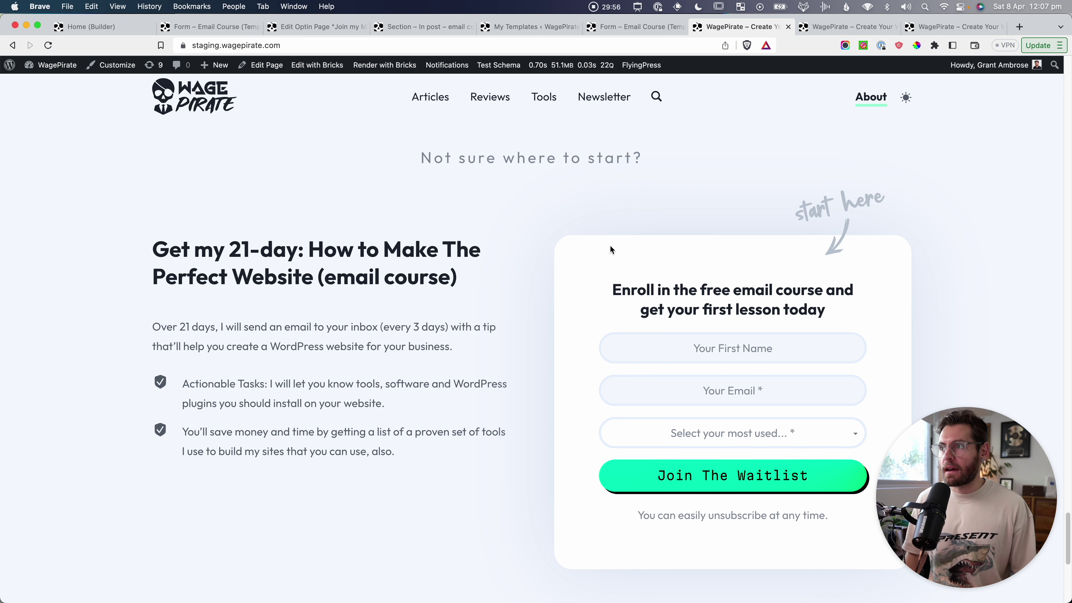
Step: Switch to the live wagepirate.com site and open its "Form – Email Course" template in the Bricks builder
key(ctrl+Tab)
key(ctrl+Tab)
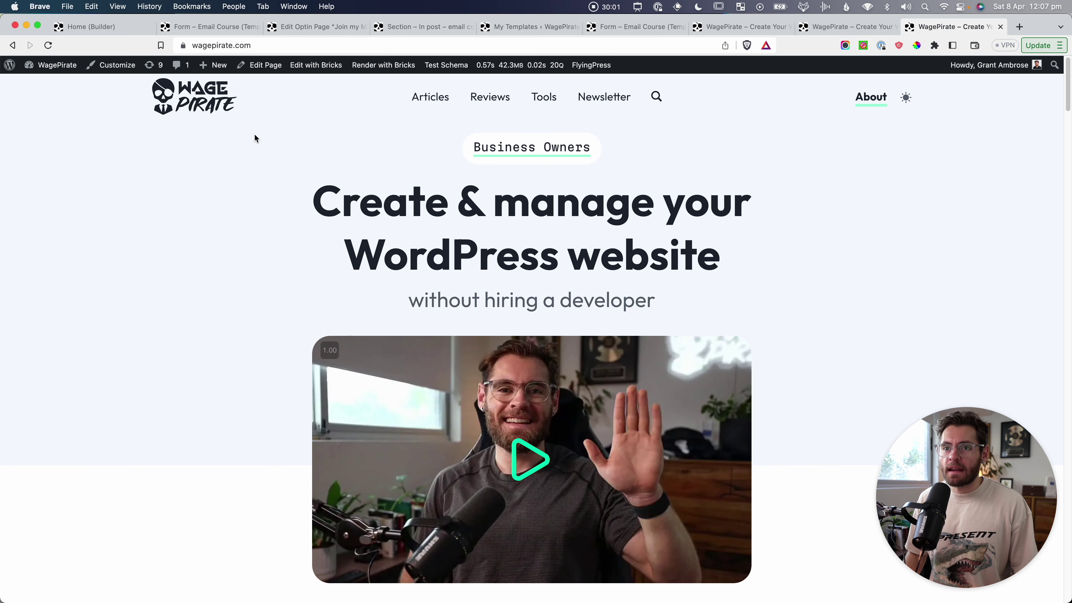
mouse_move(53, 68)
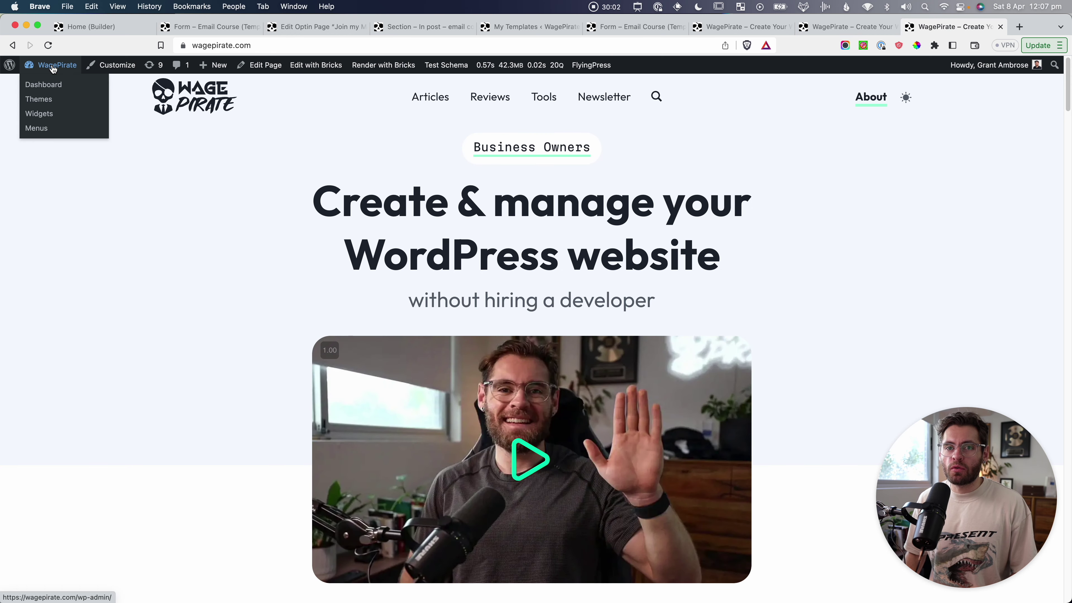
click(52, 86)
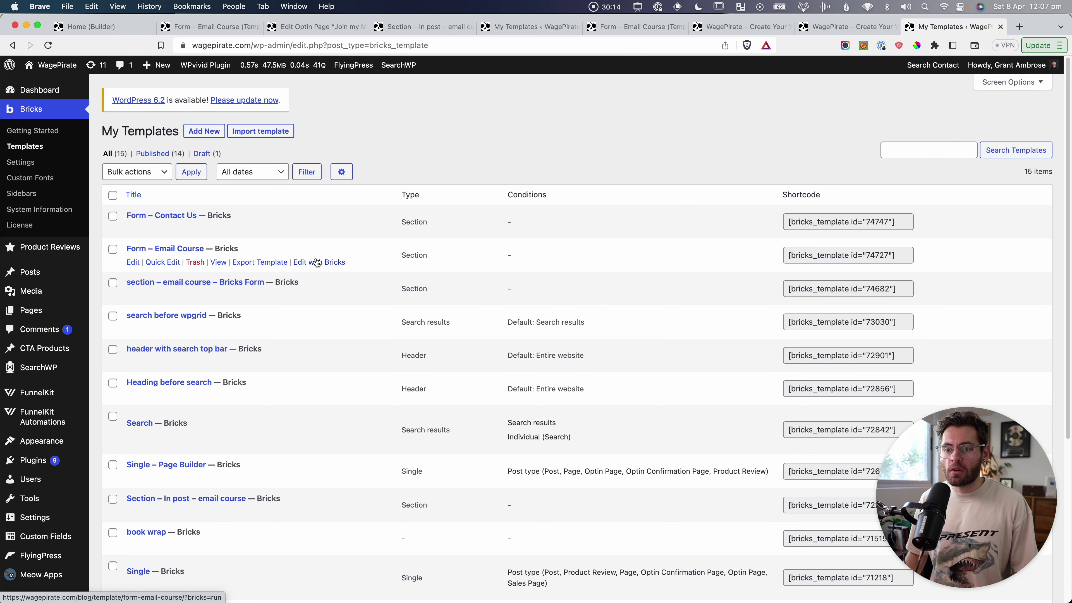
click(318, 262)
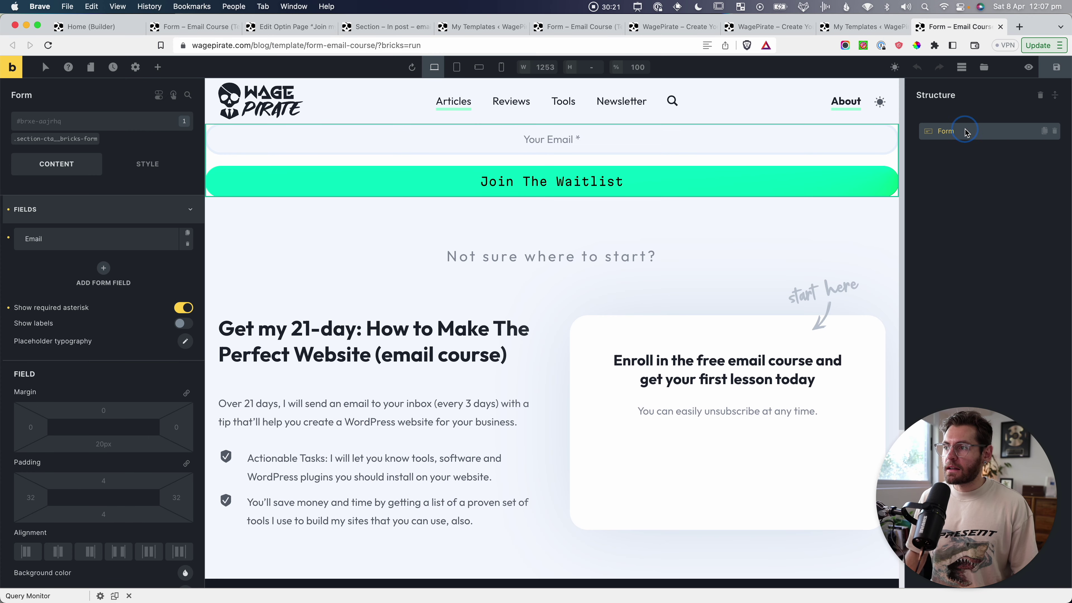
Step: Show the live form's after-submit actions and mark out the form preview and the Redirect action
click(119, 208)
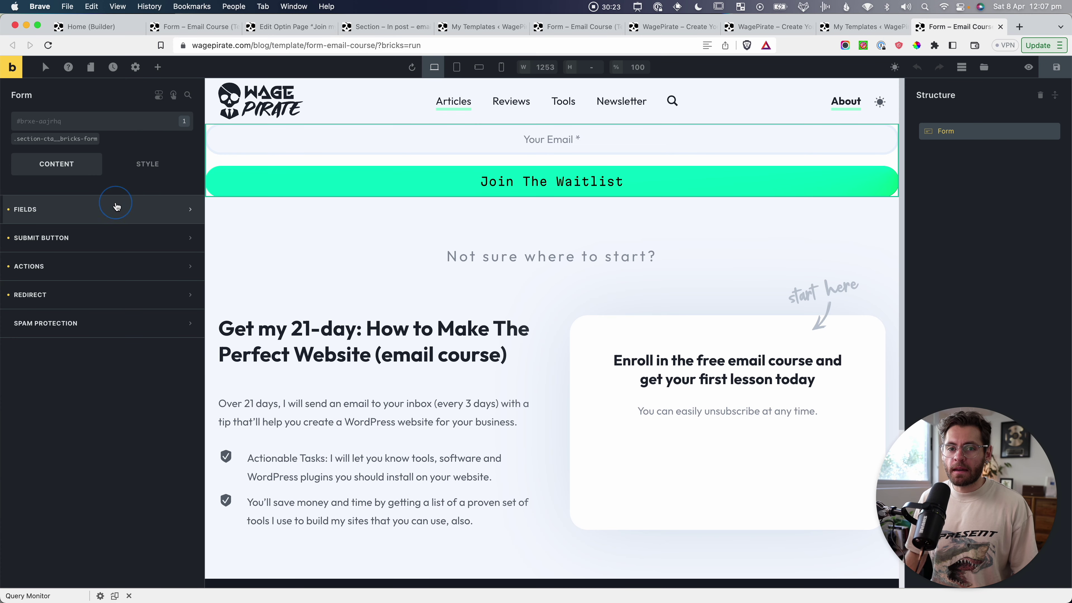
click(37, 271)
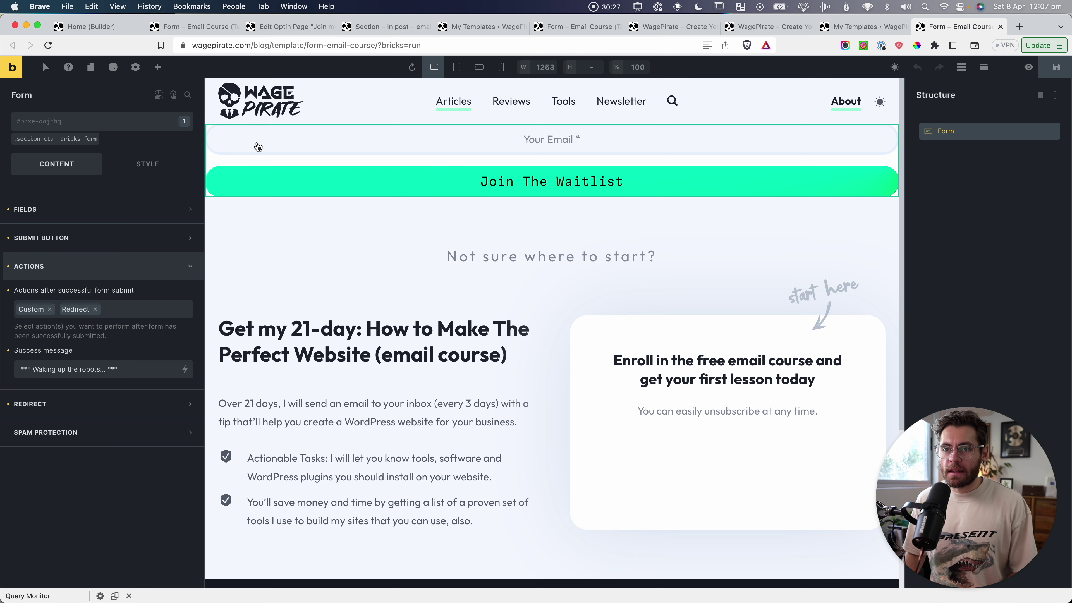
key(super+shift+4)
drag(207, 113, 981, 211)
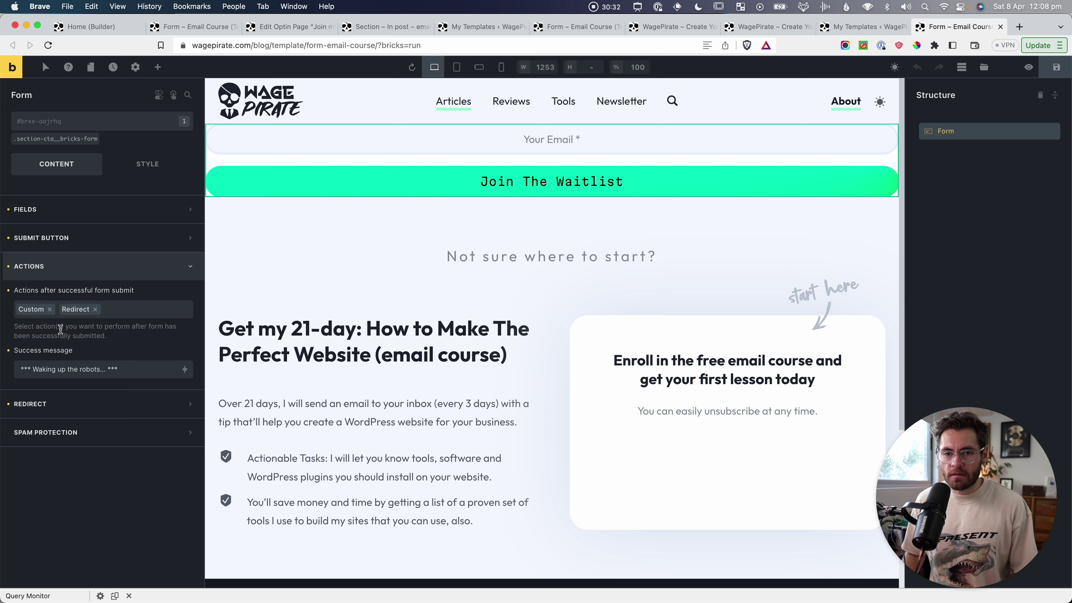
key(super+shift+4)
drag(56, 294, 115, 322)
Step: Check the form's custom redirect URL, return to its after-submit actions and mark out Custom and Redirect
click(51, 404)
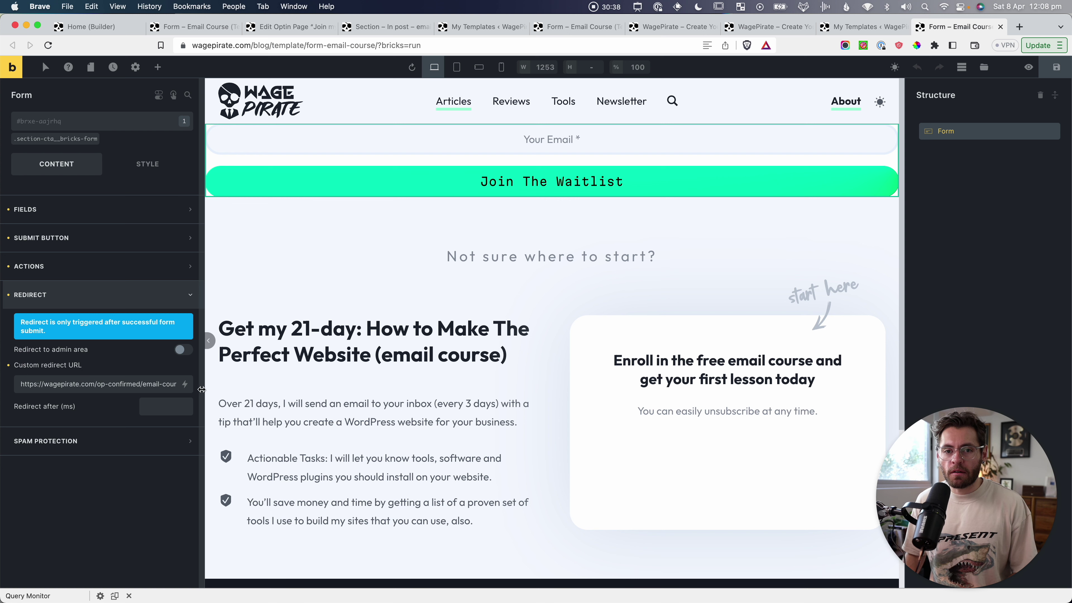
click(139, 269)
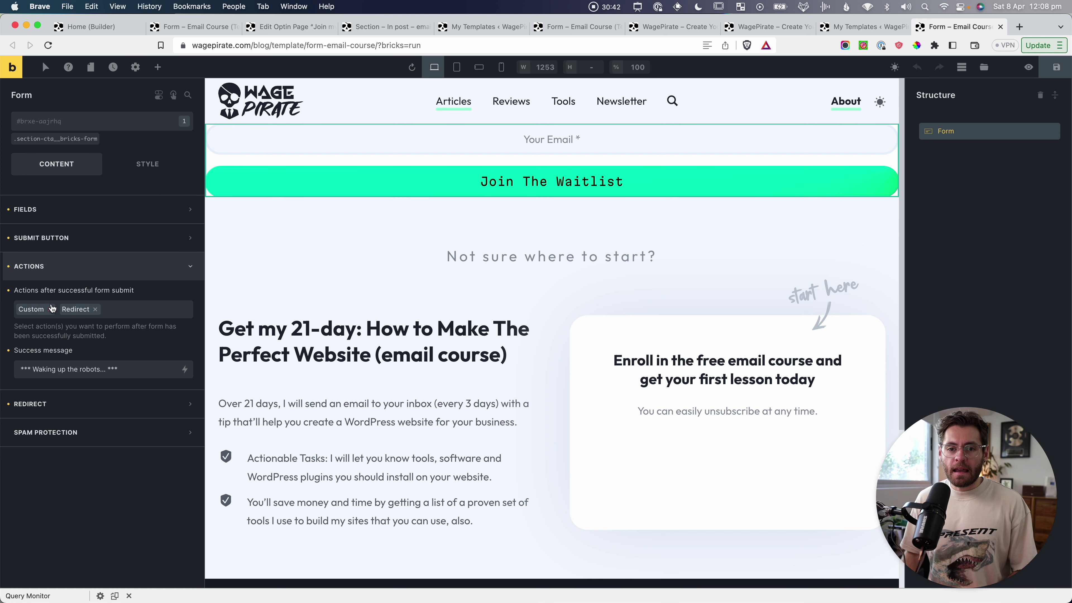
key(super+shift+4)
drag(7, 289, 62, 326)
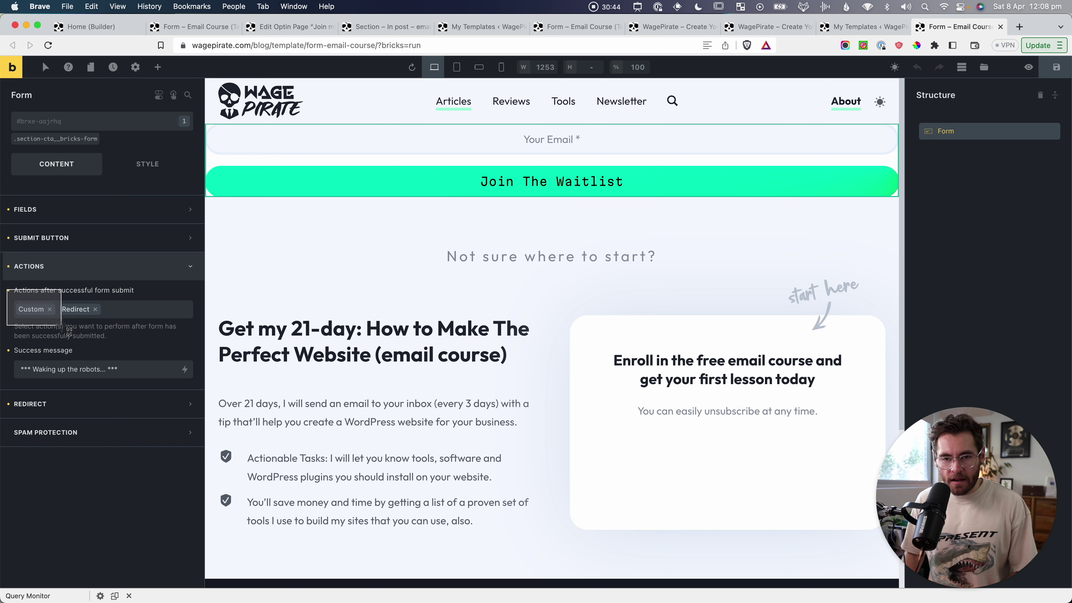
key(super+shift+4)
drag(58, 288, 118, 322)
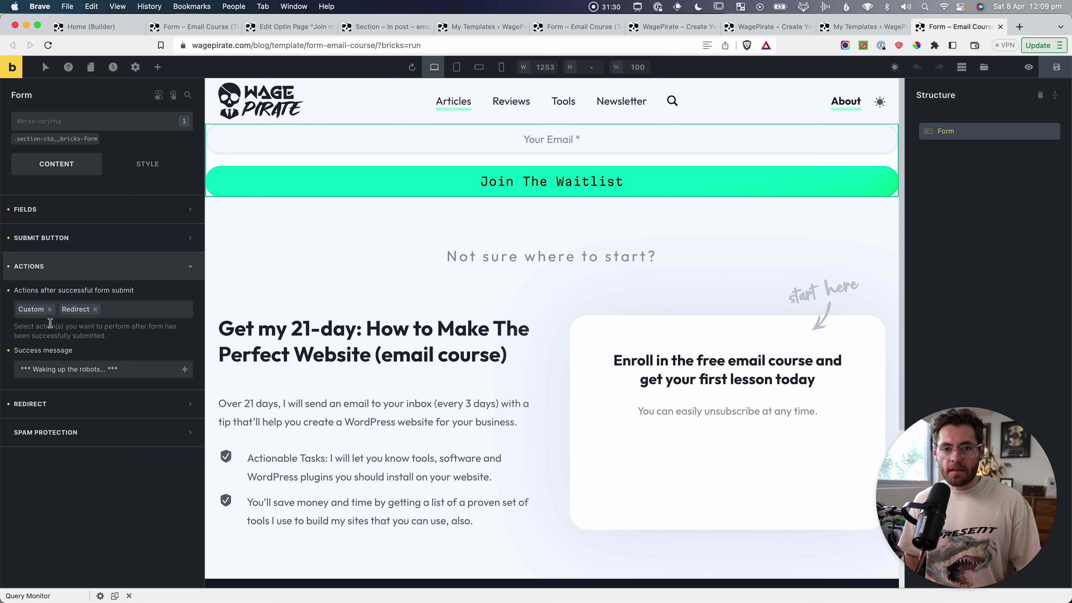
Step: Mark out the Custom submit action, followed by the entire email form in the preview
key(super+shift+4)
drag(14, 292, 59, 323)
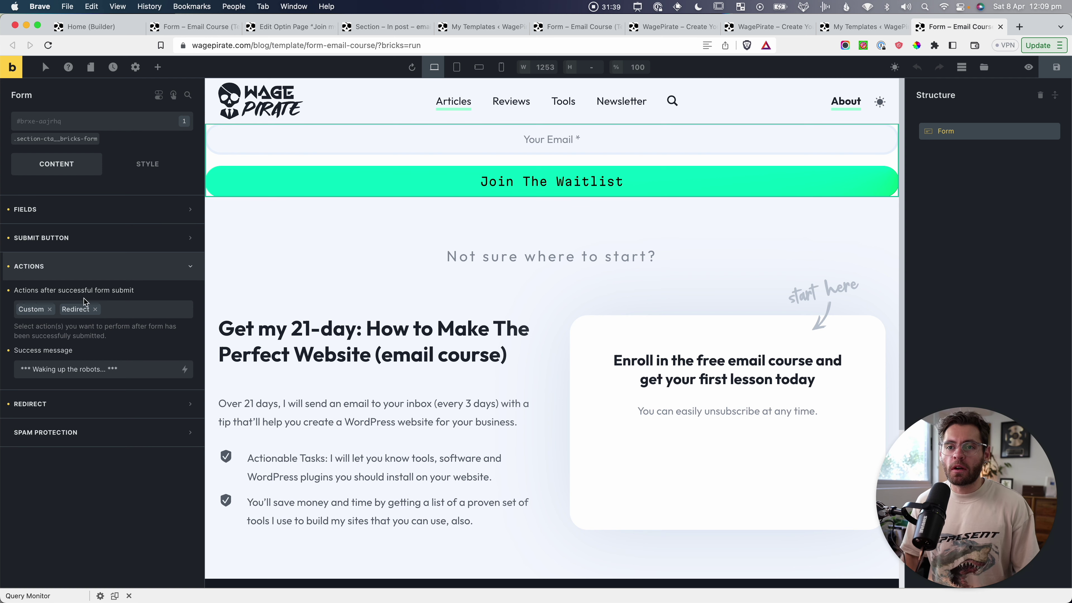
key(super+shift+4)
drag(194, 114, 929, 212)
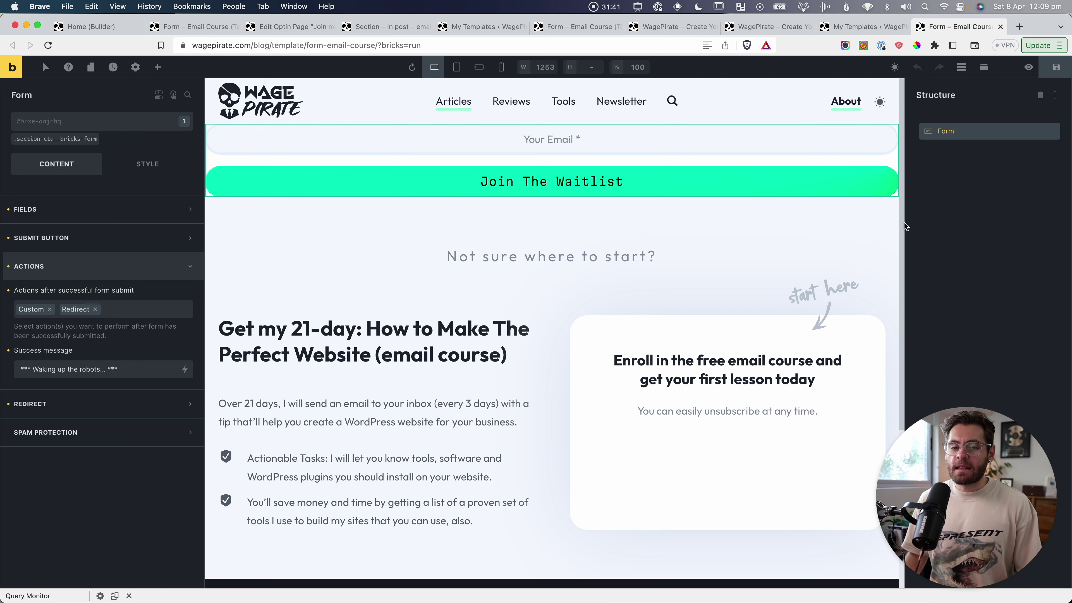
key(super+shift+4)
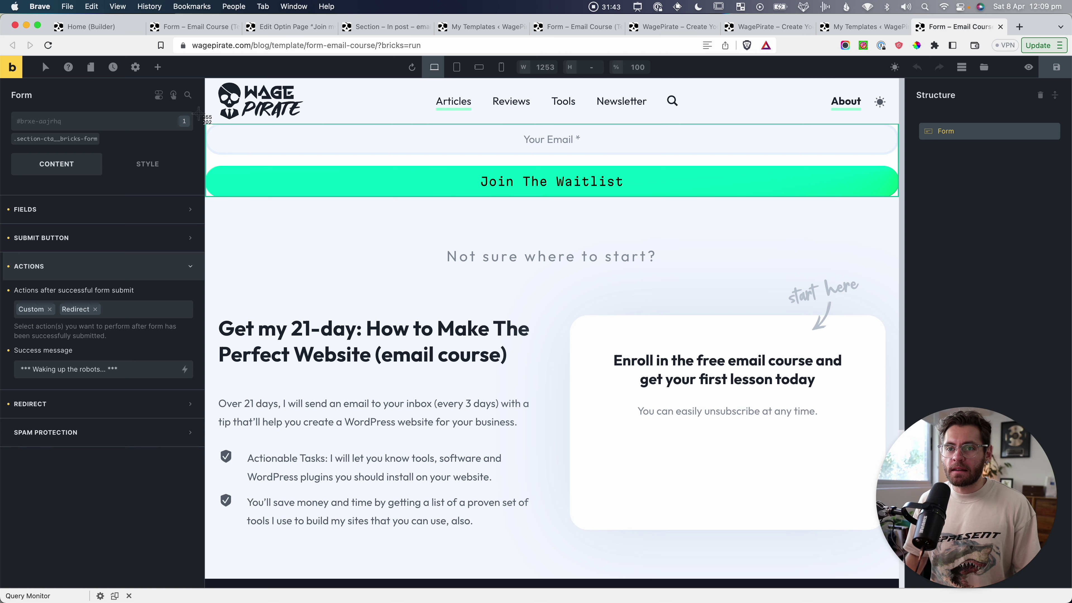
drag(199, 113, 917, 213)
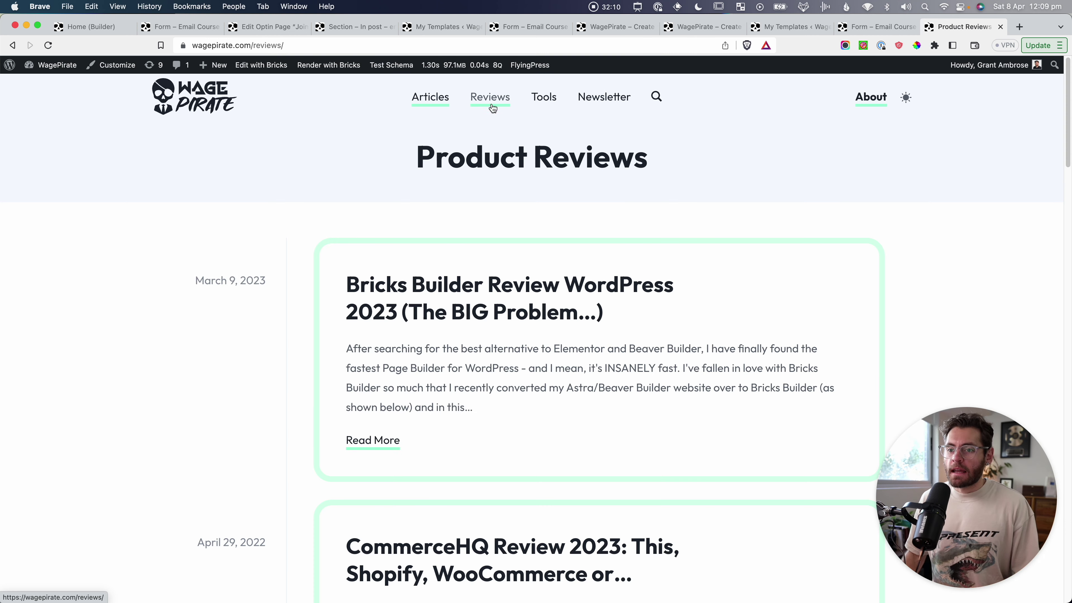
Step: Find the FunnelKit Automations review on the site's Product Reviews page and open it
scroll(468, 169, down, 8)
scroll(470, 173, down, 20)
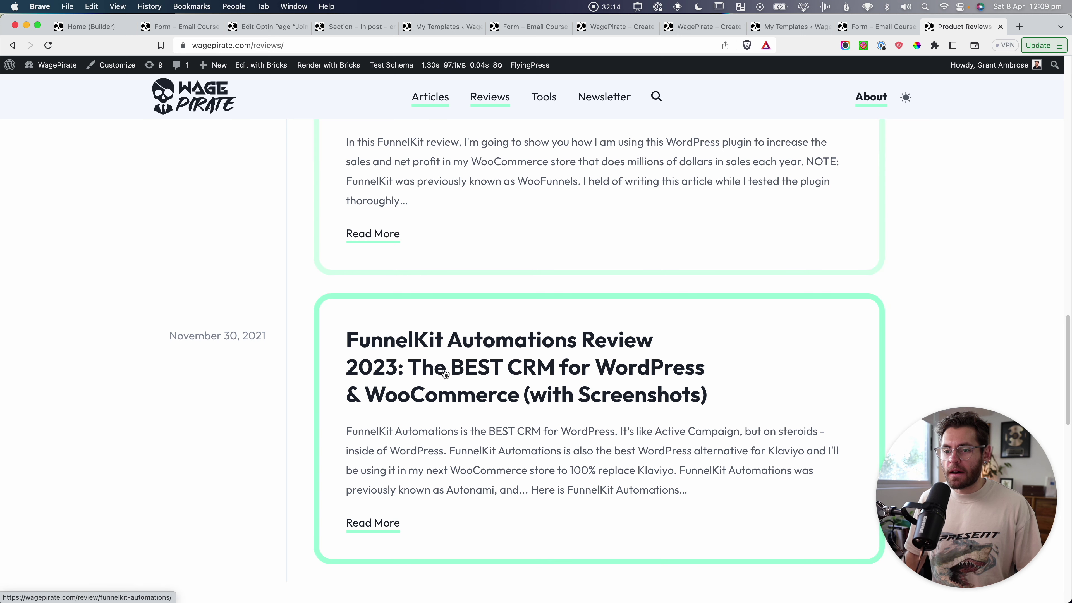
click(538, 348)
Step: Examine the FunnelKit Automations review's table of contents, email analytics screenshot and Keypoints section
scroll(377, 328, down, 15)
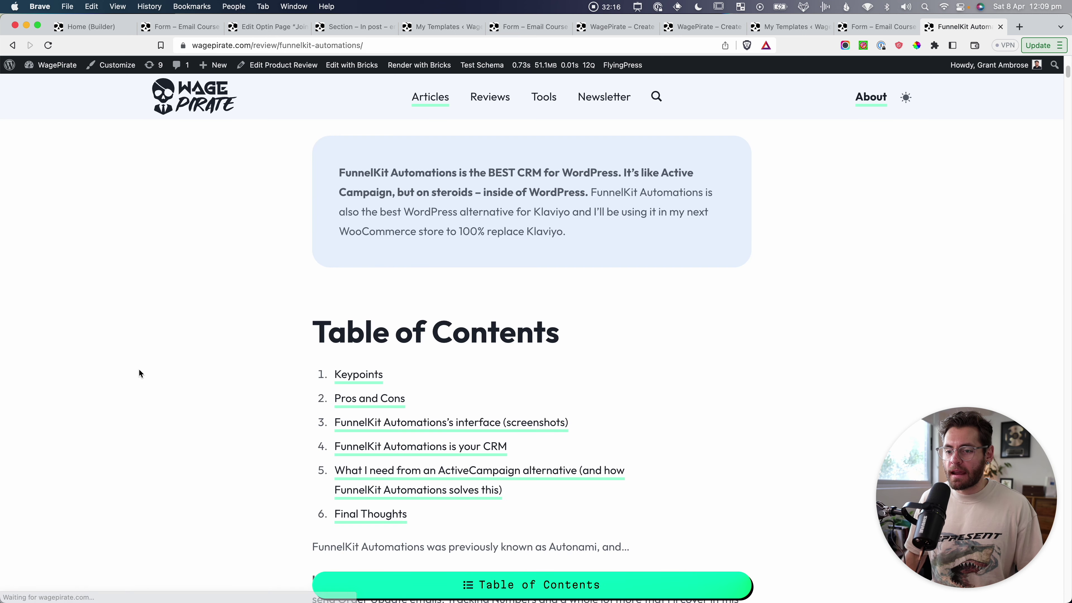
scroll(219, 320, down, 10)
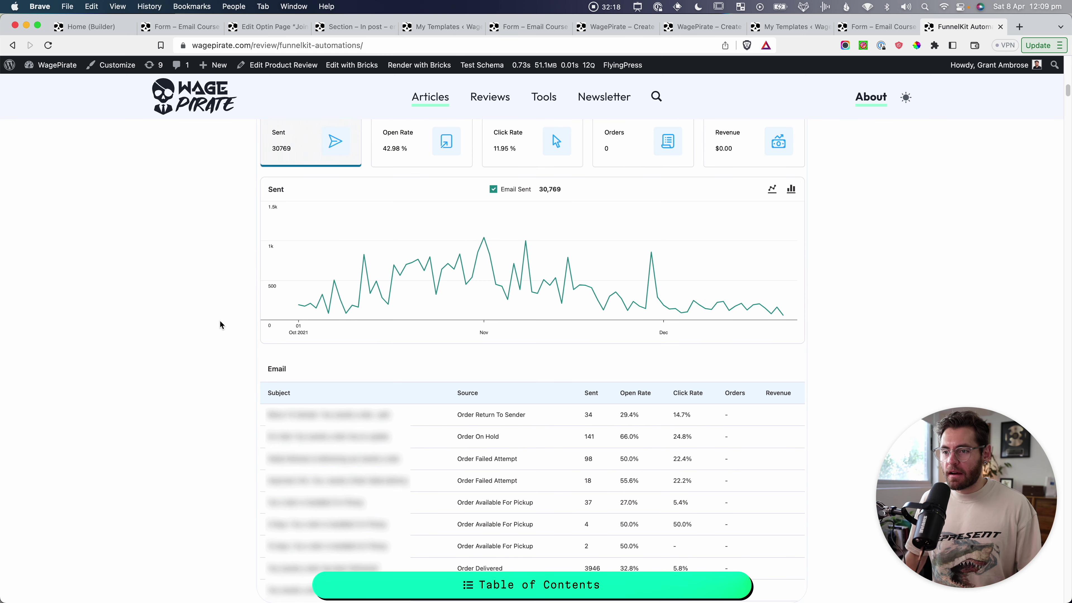
scroll(219, 320, up, 4)
scroll(220, 321, down, 1)
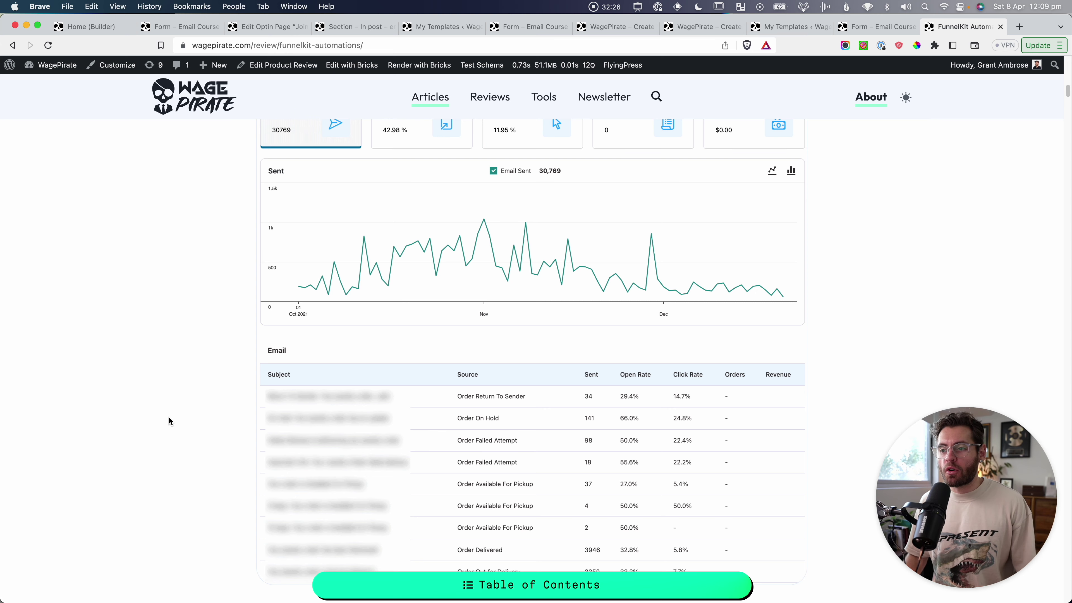
scroll(168, 405, down, 15)
scroll(169, 396, up, 6)
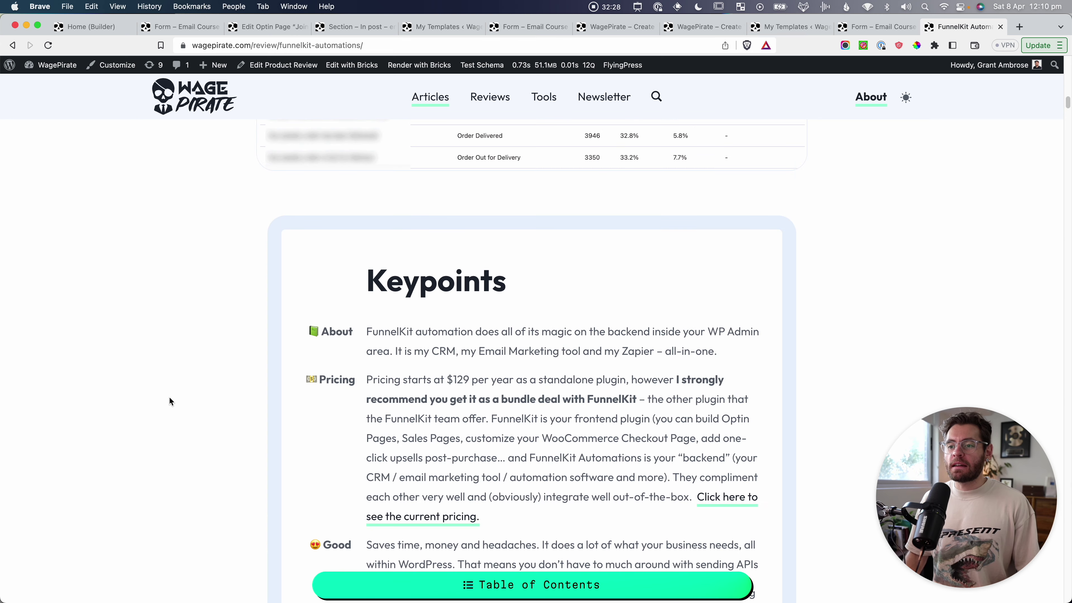
scroll(550, 297, up, 4)
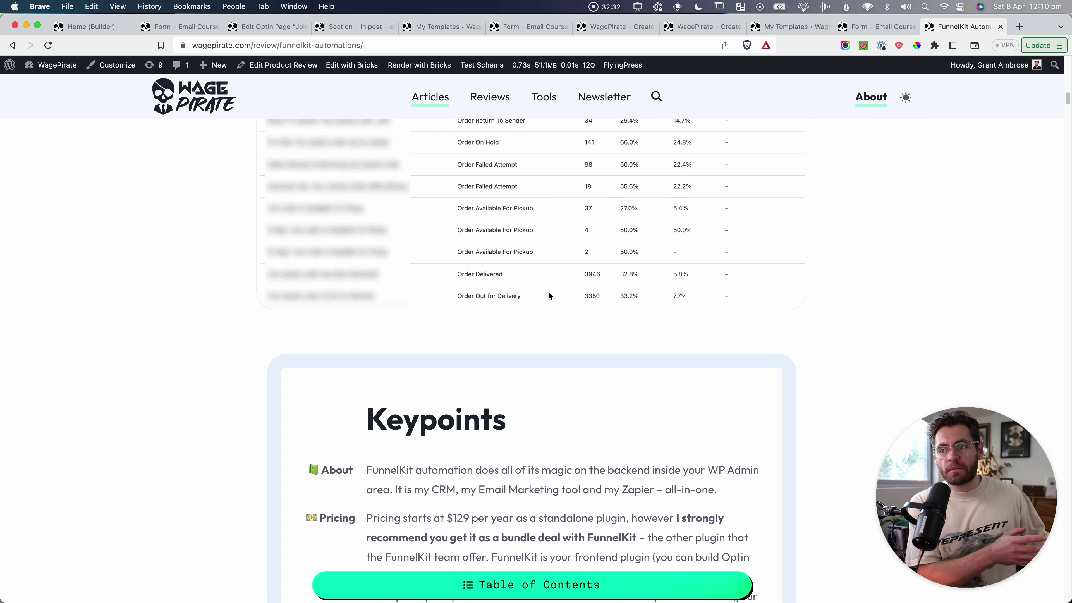
scroll(660, 301, up, 7)
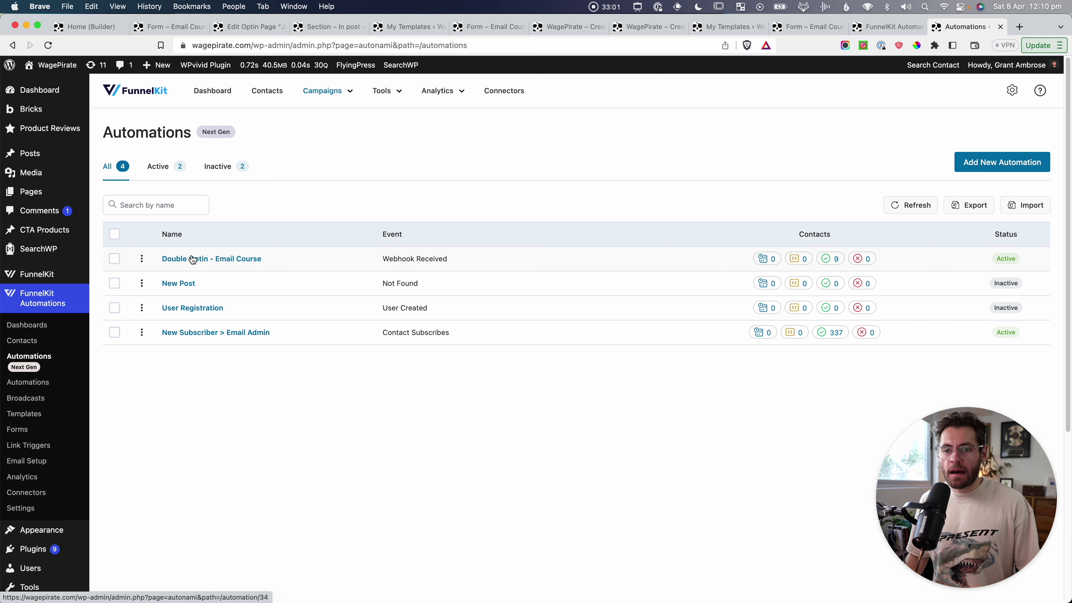
Step: Open the "Double Optin - Email Course" automation, show its Webhook Received settings and mark out the custom webhook URL
click(252, 260)
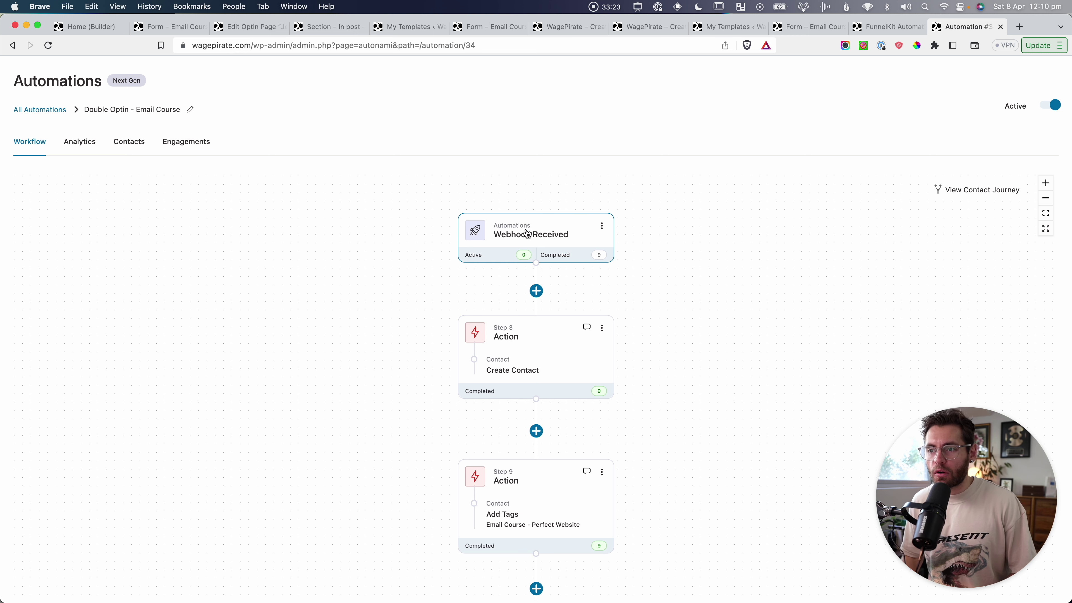
click(543, 232)
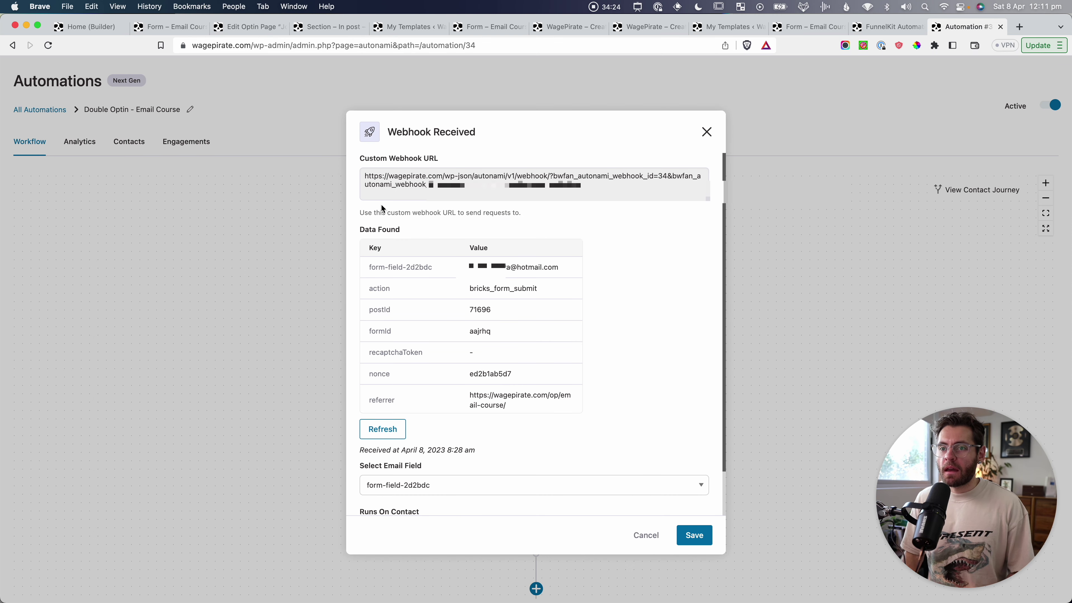
drag(360, 167, 724, 181)
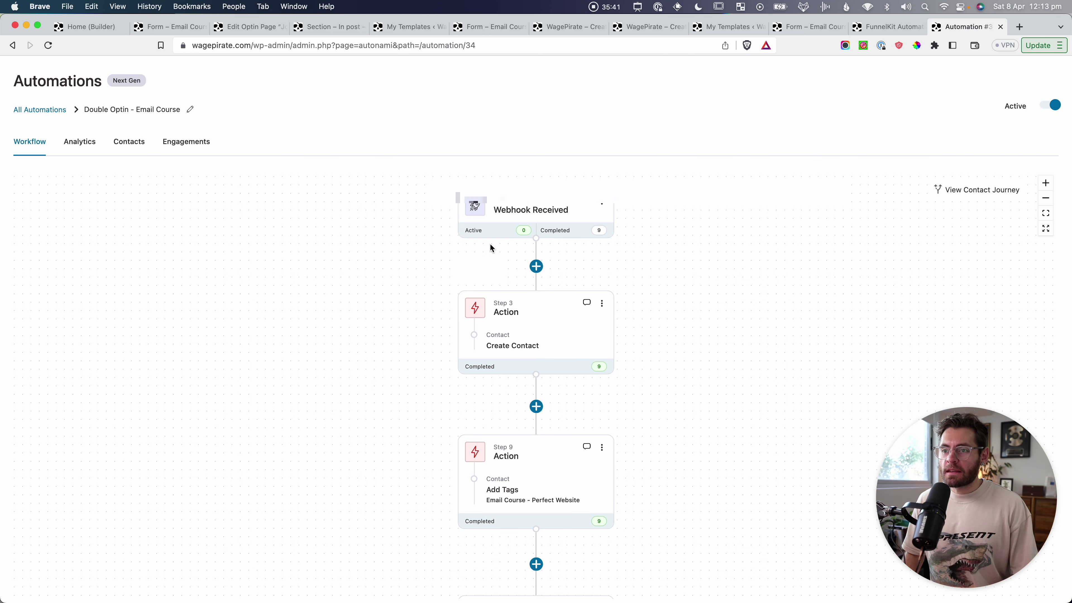
Step: Mark out the Webhook Received trigger in the automation workflow and revisit the email form in the Bricks builder
key(super+shift+4)
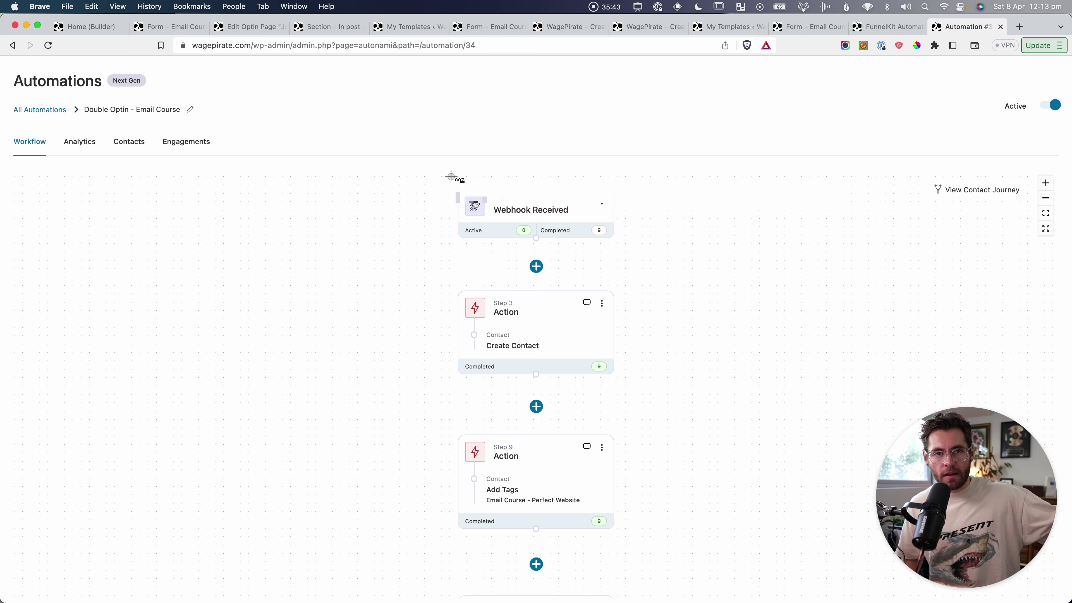
drag(451, 176, 626, 246)
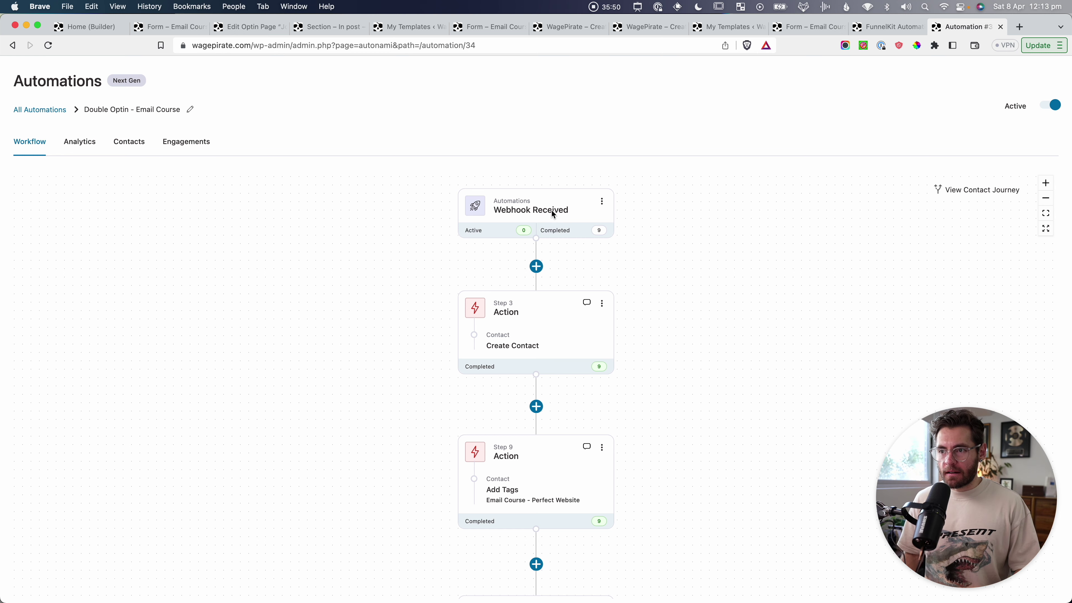
key(super+shift+4)
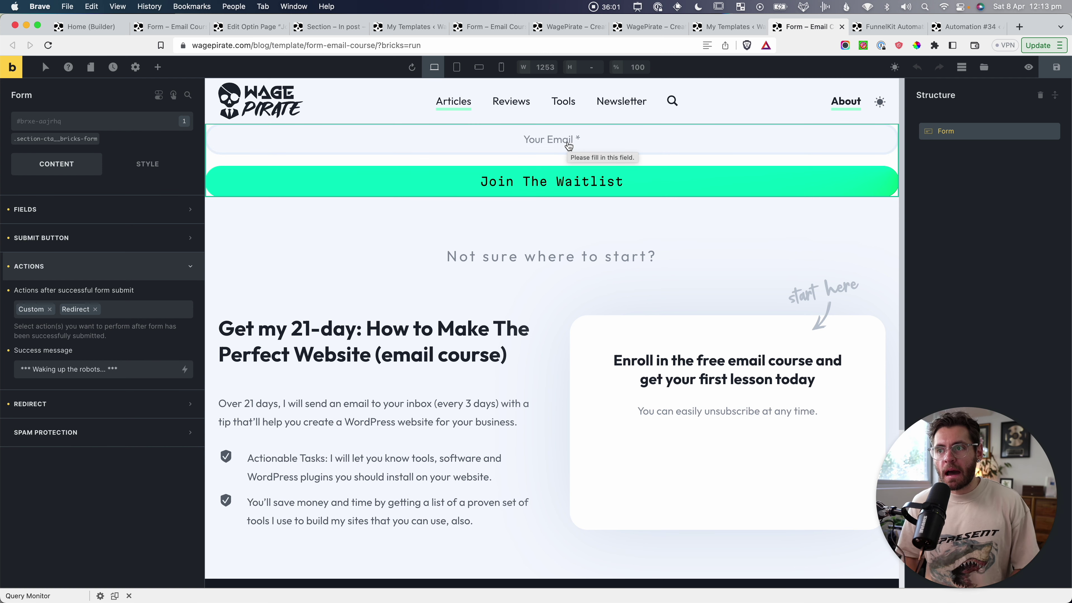
Step: Return to the "Double Optin - Email Course" automation and mark out its Create Contact action
click(964, 26)
key(super+shift+4)
drag(443, 284, 646, 380)
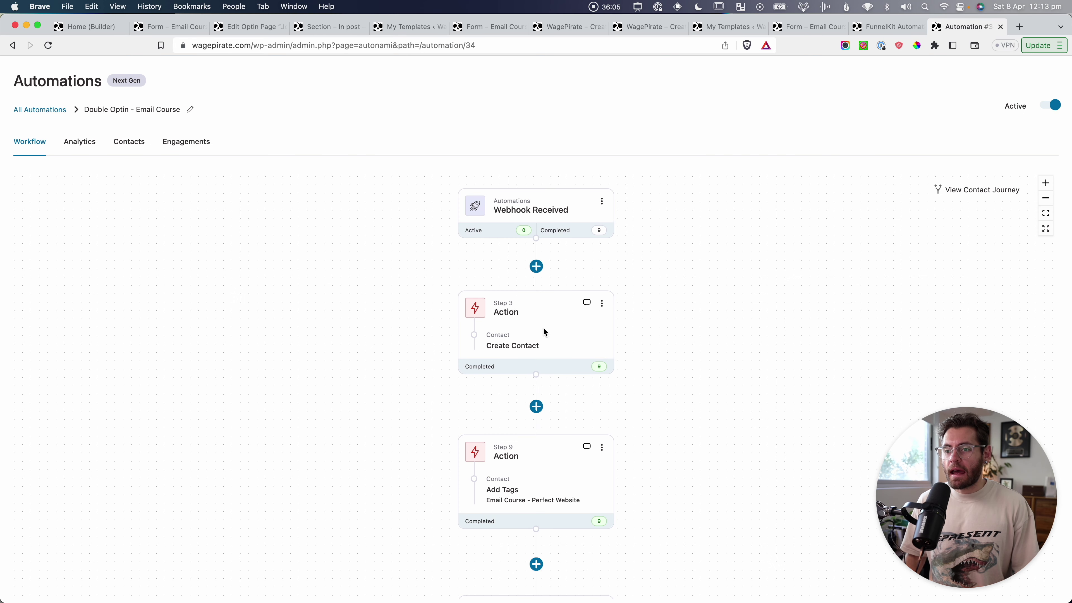
Step: Open the Create Contact action's settings, mark out the Email field and close the settings without changes
click(523, 313)
key(super+shift+4)
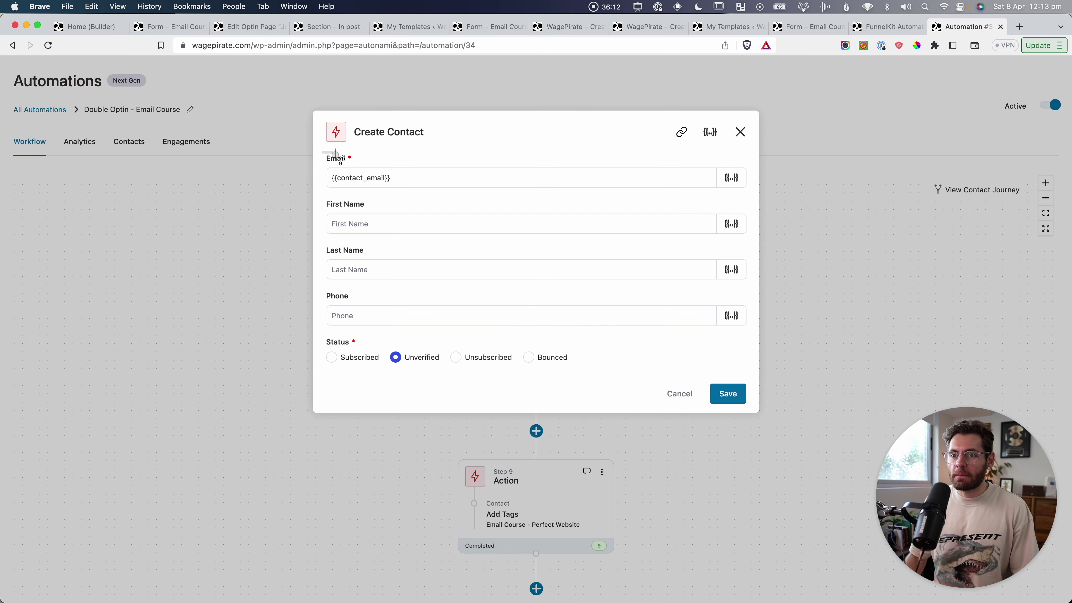
drag(334, 154, 395, 193)
key(super+shift+4)
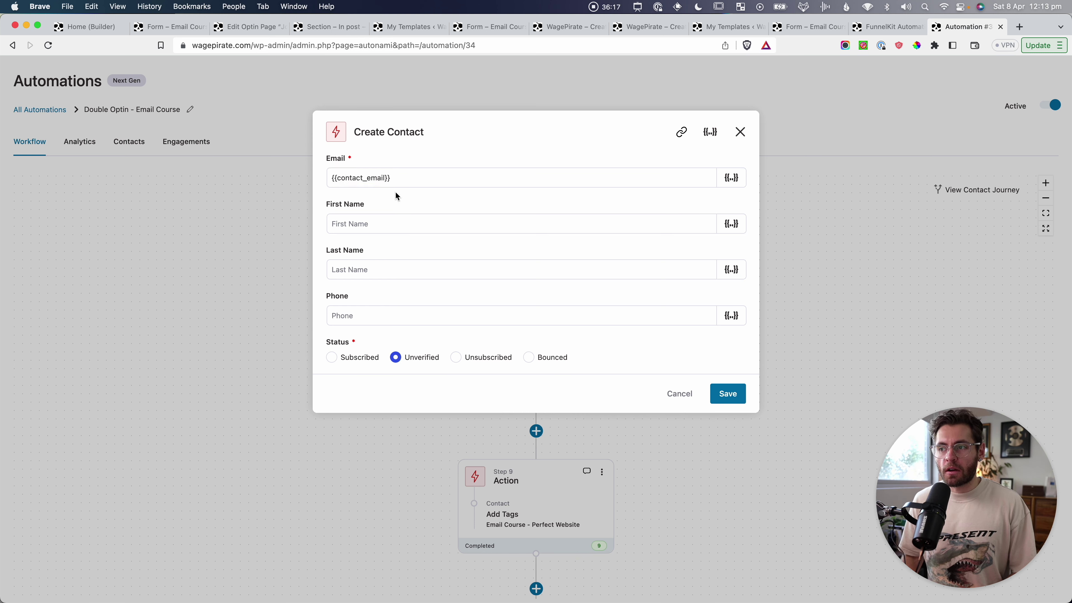
click(740, 133)
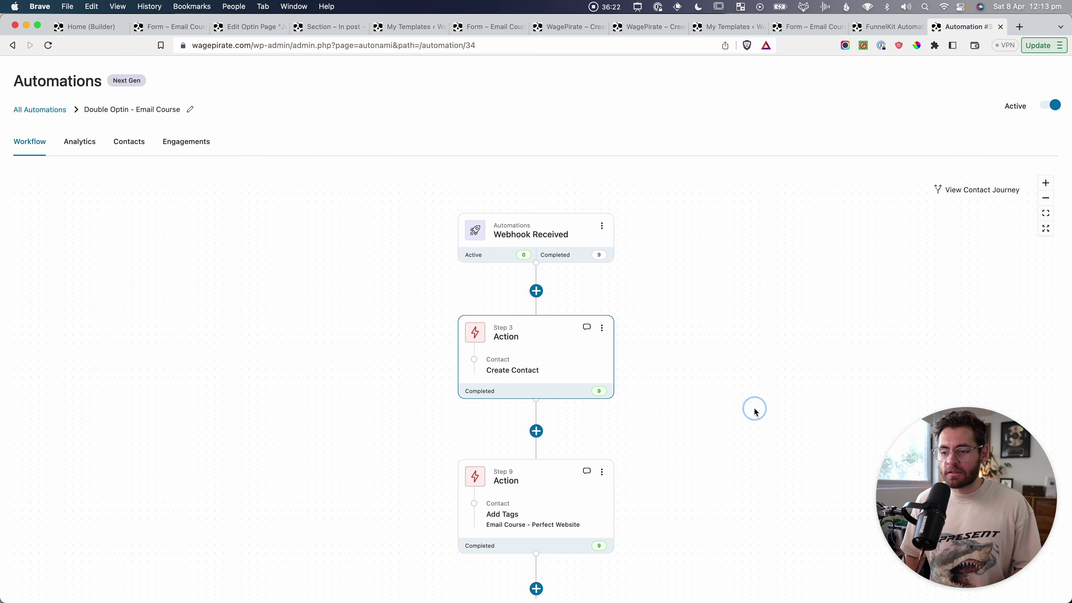
Step: Review the workflow's Add Tags, Send Email and Exit Automation steps, and mark out the Webhook Received trigger
scroll(618, 349, down, 6)
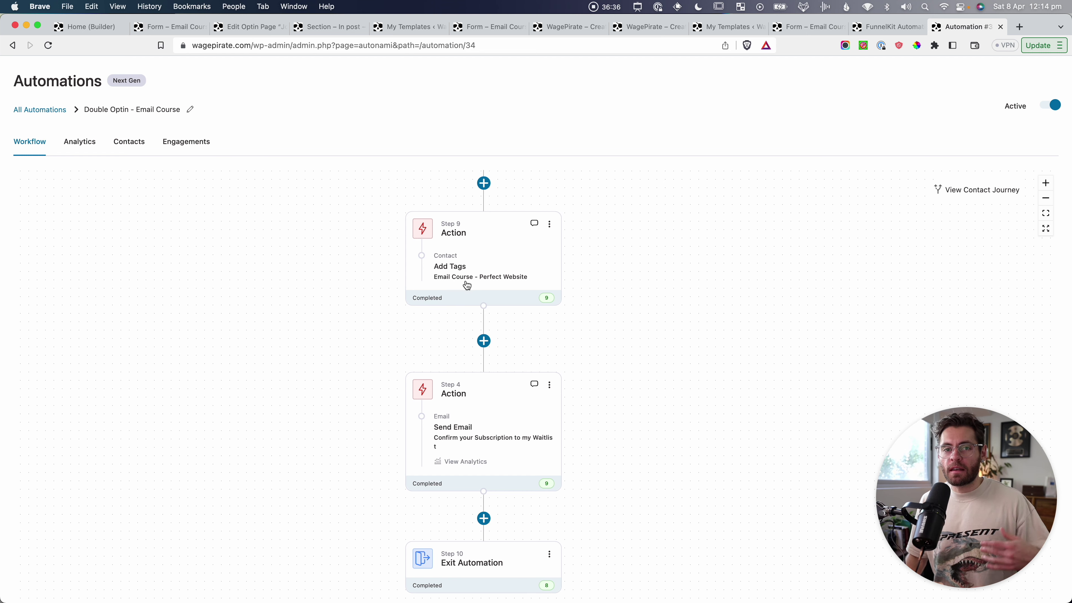
drag(668, 453, 682, 359)
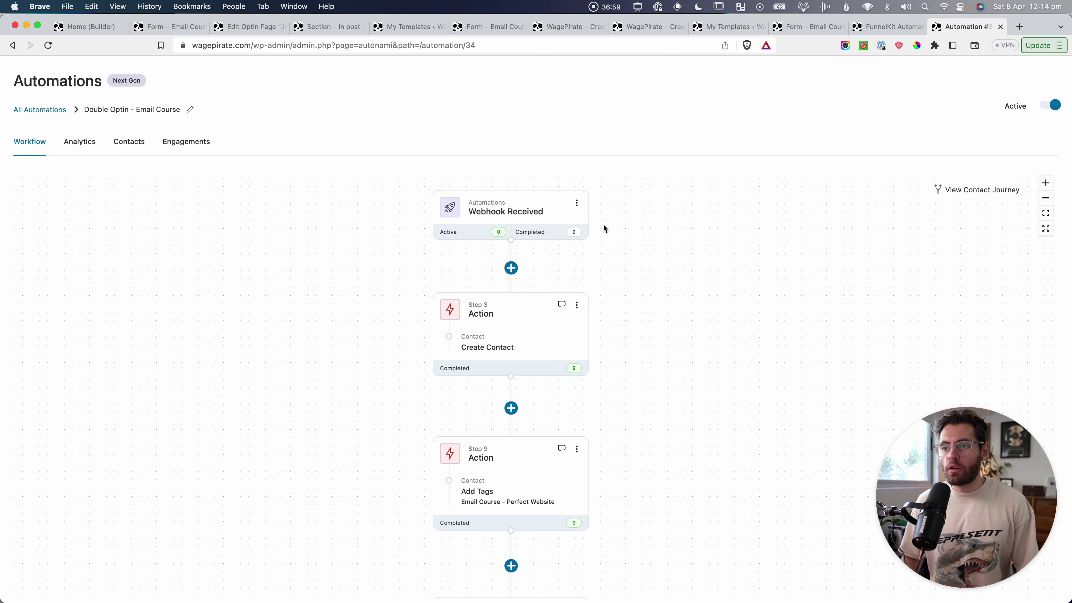
key(super+shift+4)
drag(393, 168, 628, 257)
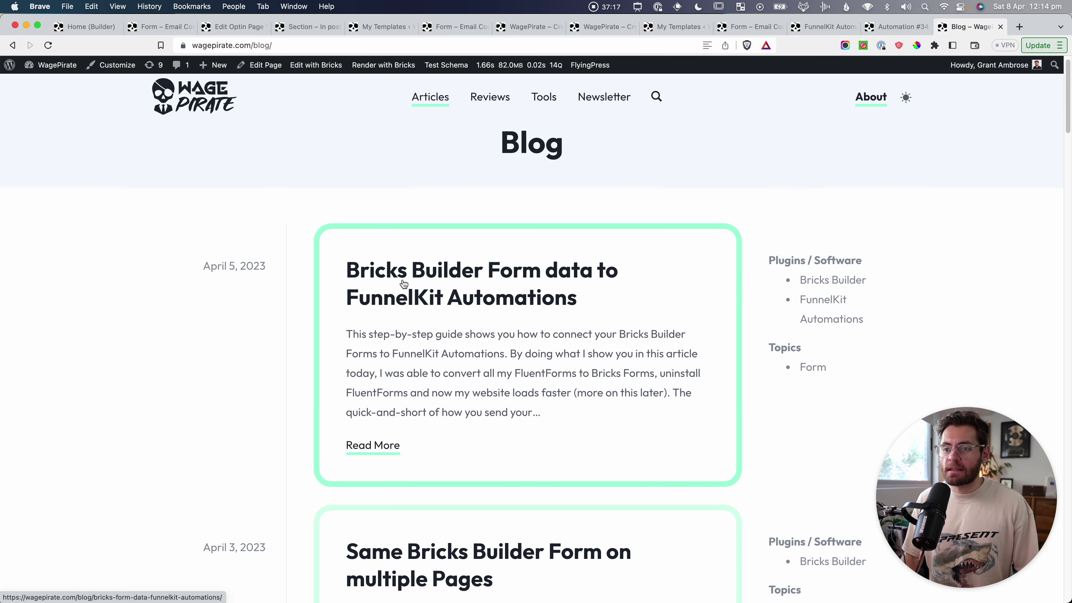
Step: Open the "Bricks Builder Form data to FunnelKit Automations" article and highlight custom_action in its code snippet
click(426, 272)
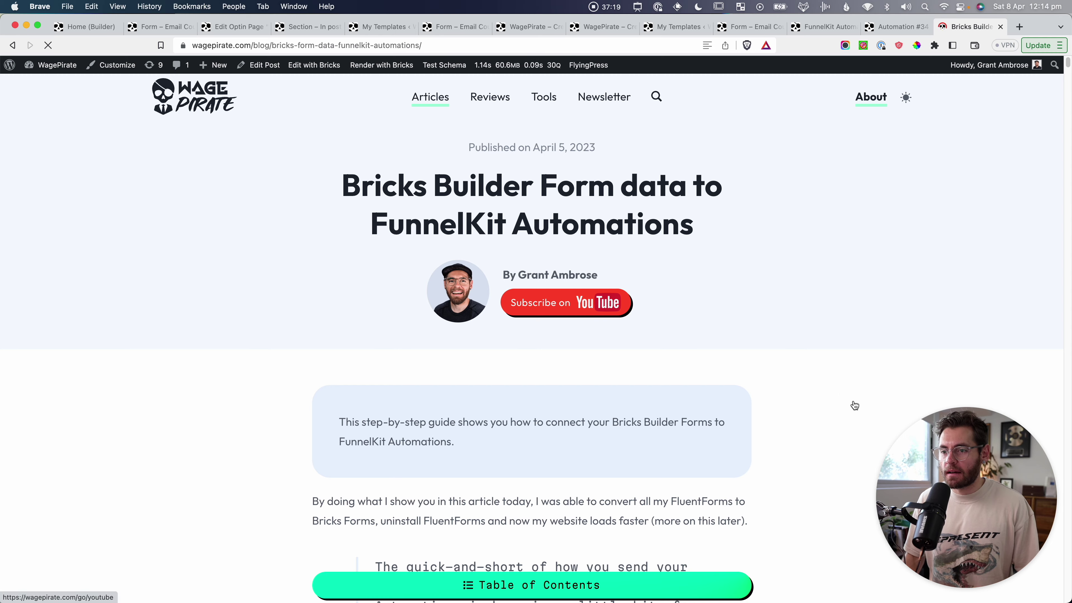
scroll(827, 384, down, 20)
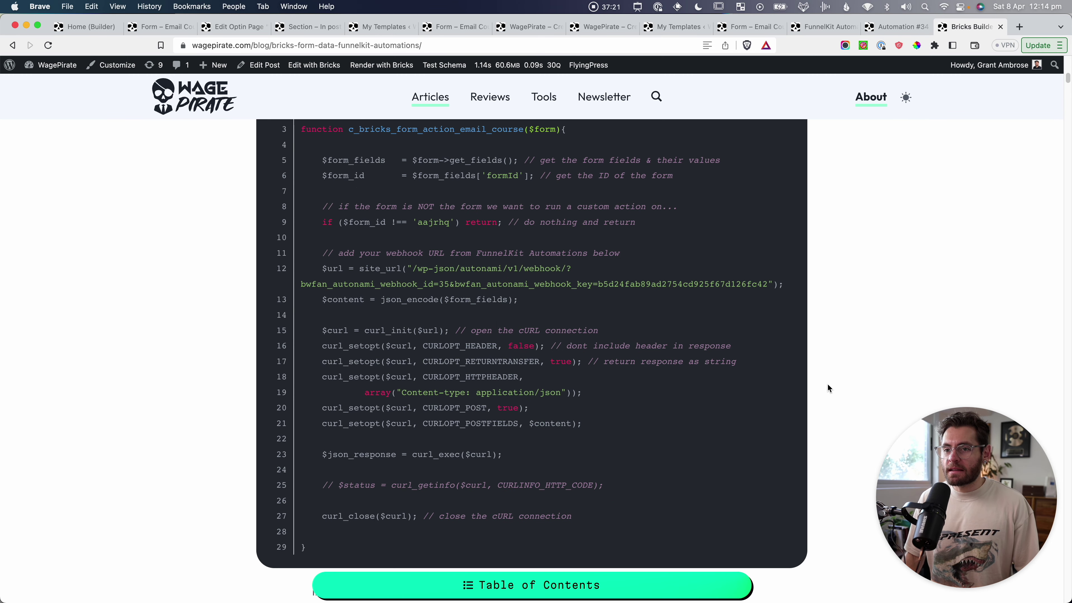
scroll(827, 383, up, 2)
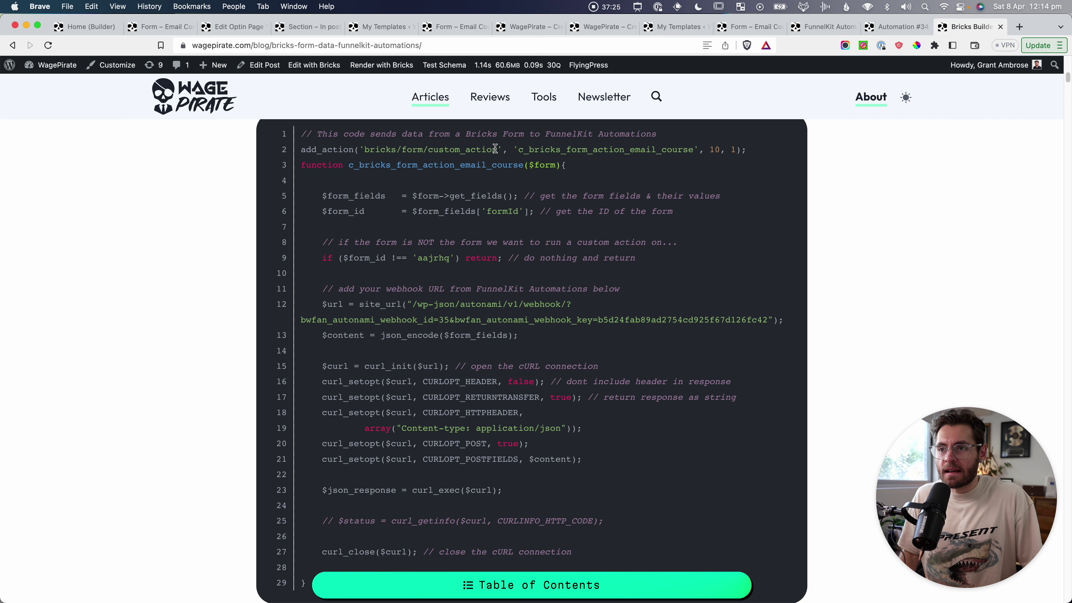
mouse_move(495, 149)
mouse_down()
mouse_move(371, 151)
mouse_move(502, 150)
mouse_move(454, 149)
mouse_move(481, 150)
mouse_up()
click(442, 147)
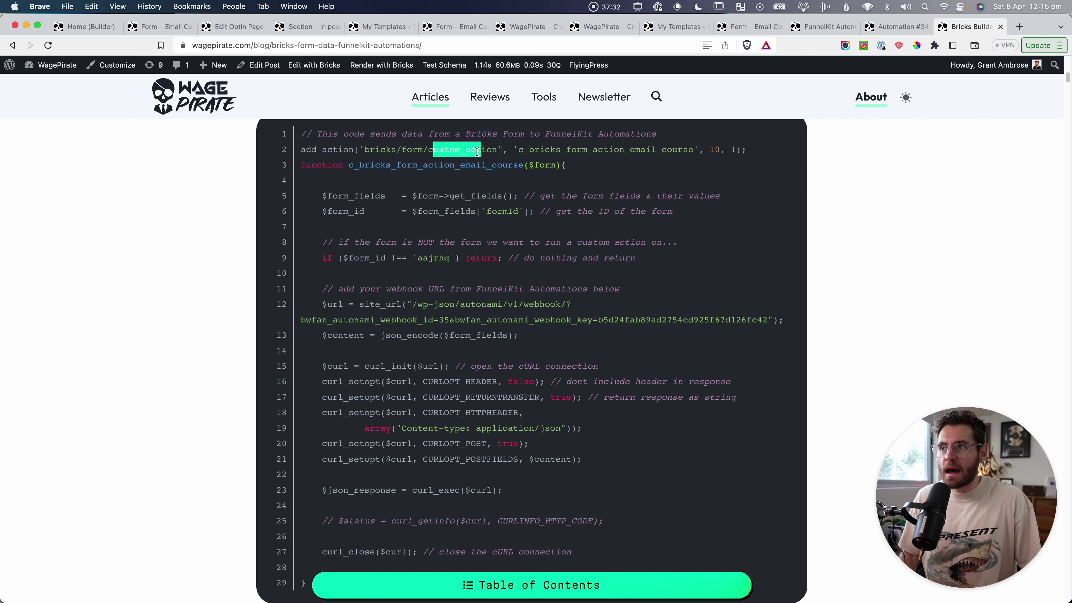
Step: Switch to the email course form in the Bricks builder and mark out its Custom submit action
click(746, 27)
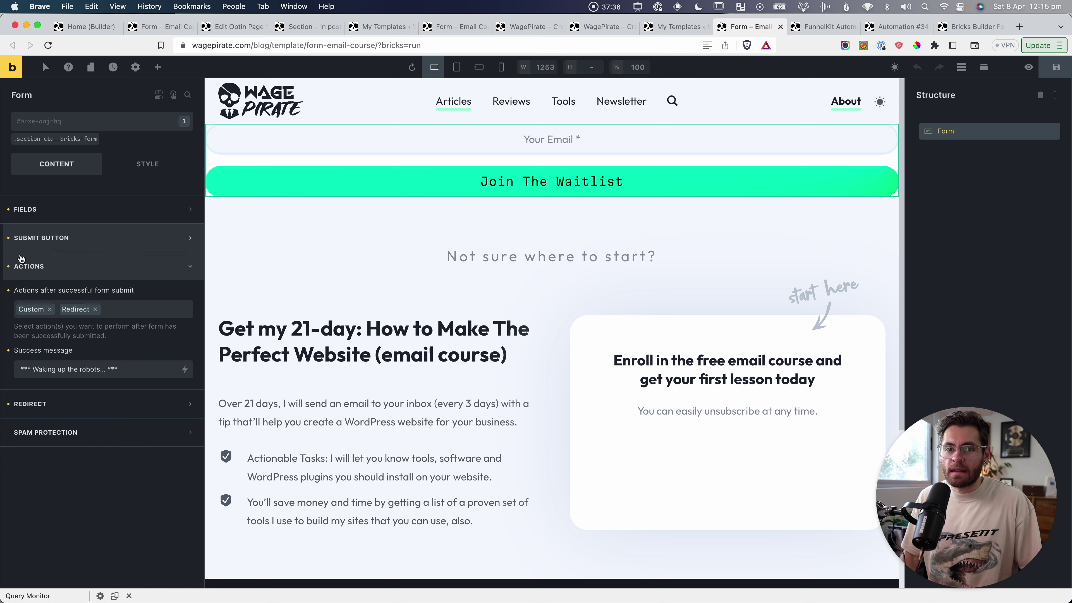
key(super+shift+4)
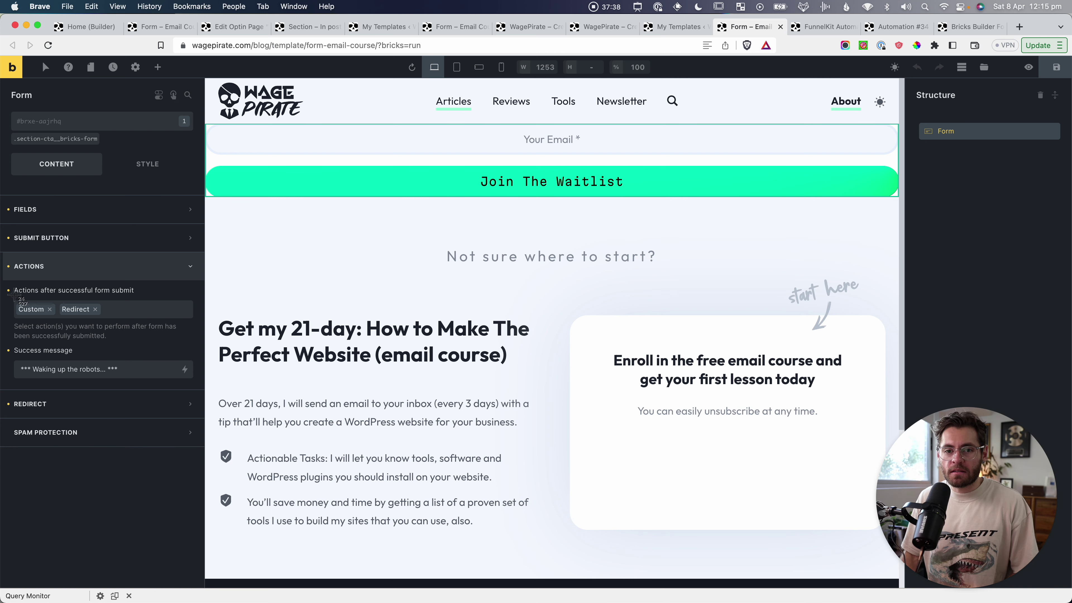
drag(14, 295, 58, 323)
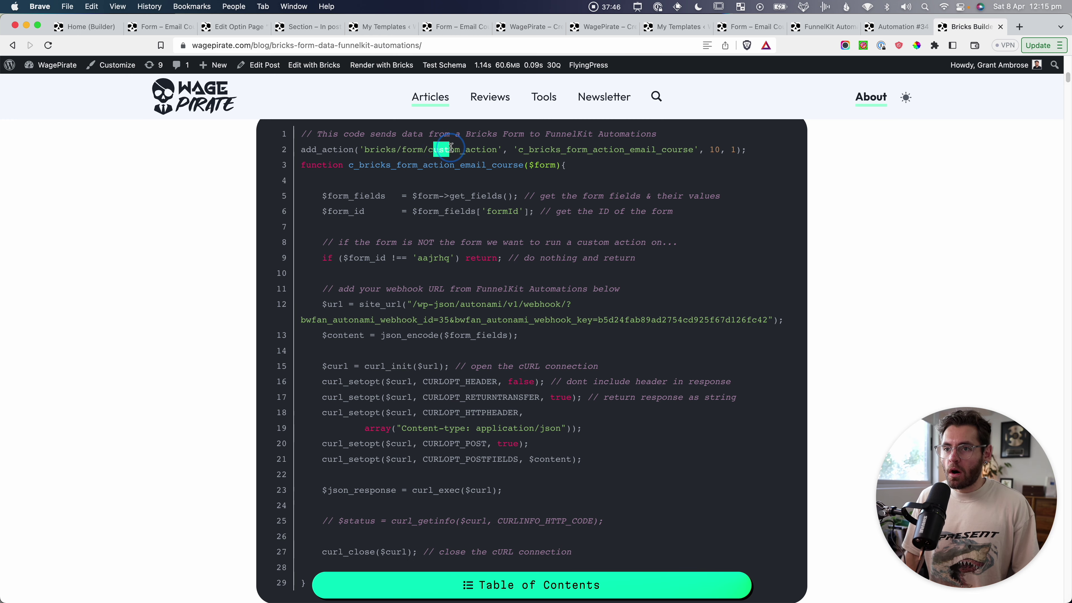
Step: Highlight custom_action in the article's add_action line, then clear the highlight
drag(433, 149, 495, 152)
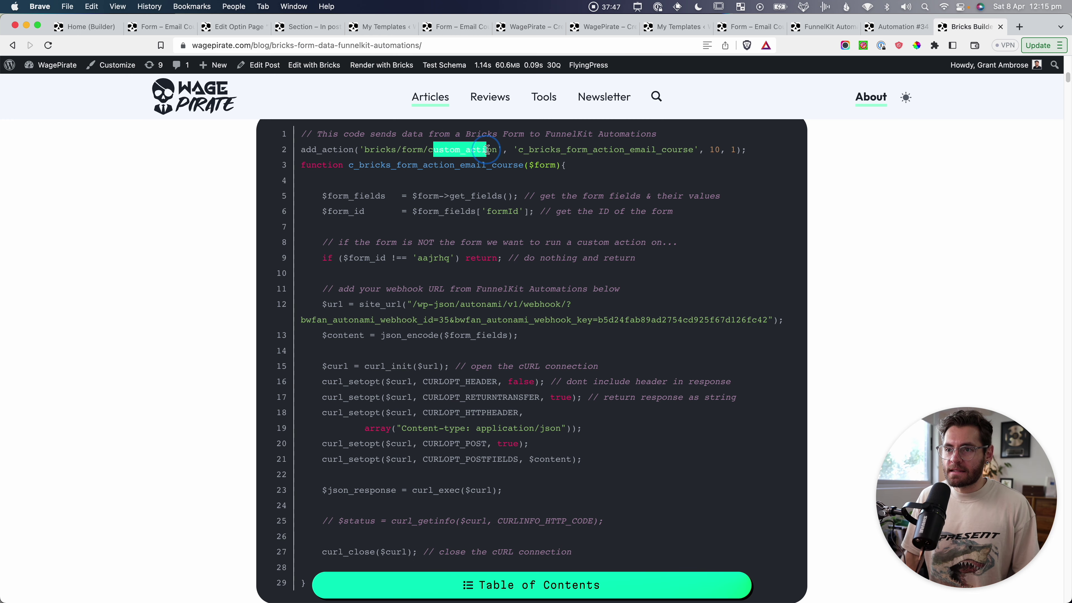
click(487, 149)
click(475, 194)
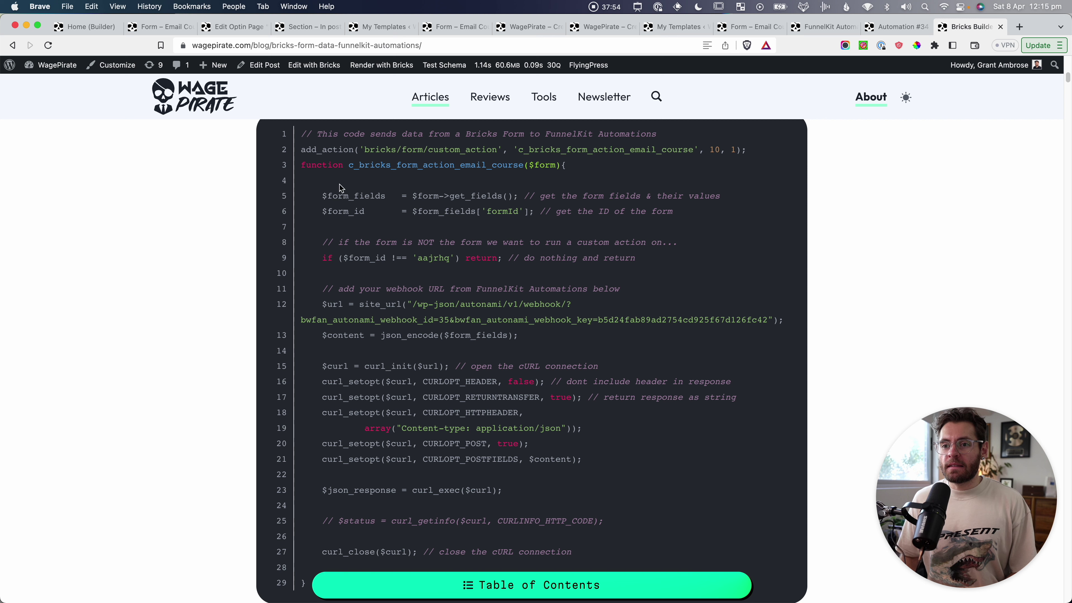
Step: Highlight the code's $form_fields and $form_id variables and the 'aajrhq' form ID check on line 9
double_click(332, 196)
drag(340, 211, 361, 209)
drag(344, 258, 450, 257)
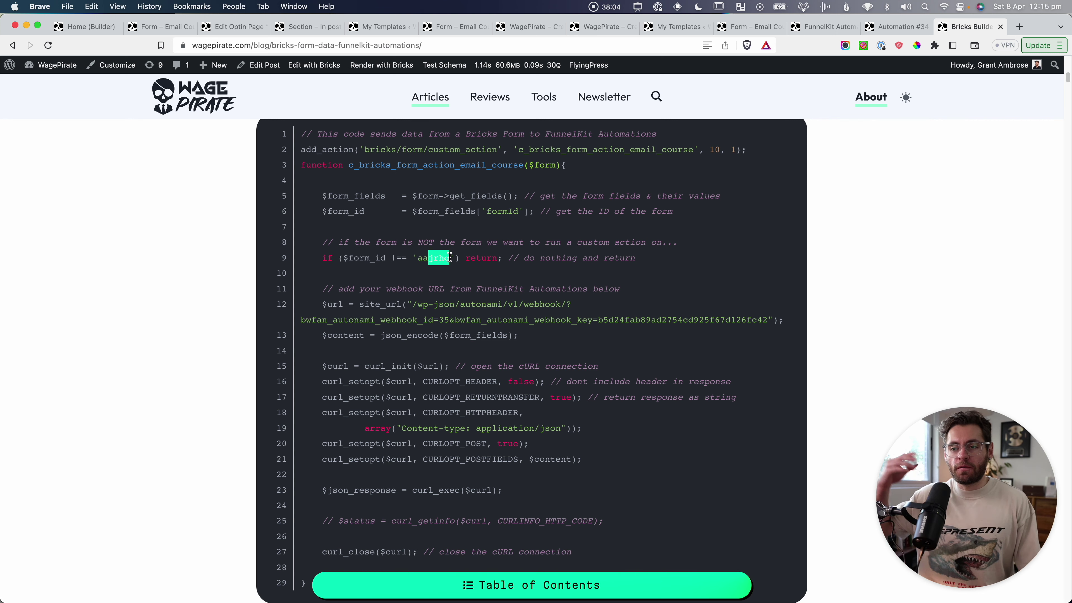
click(378, 233)
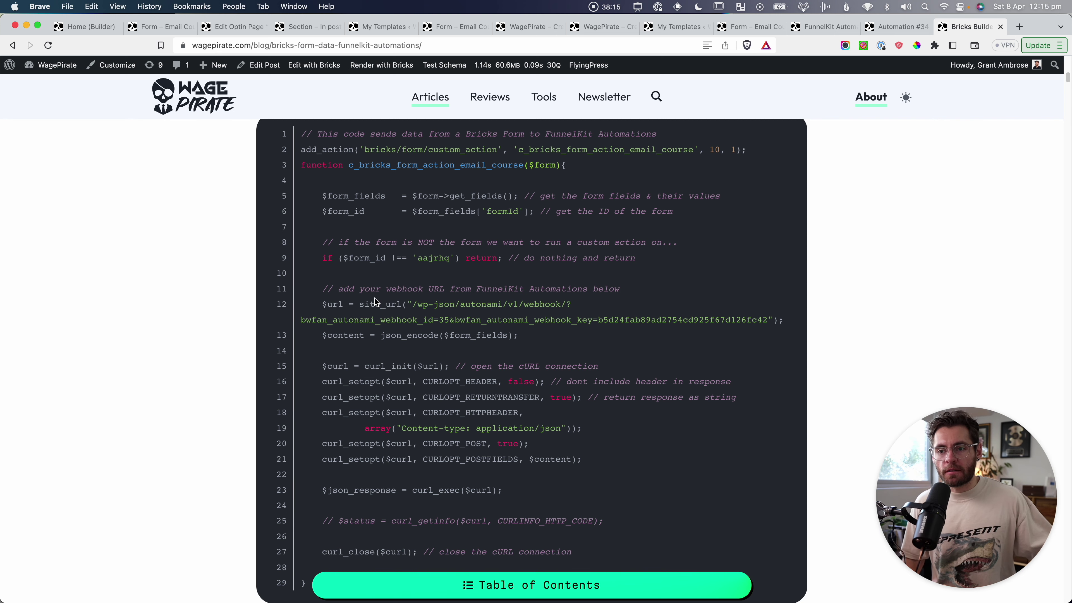
Step: Highlight the webhook URL on line 12 of the code snippet and custom_action in the add_action line
drag(414, 303, 770, 321)
click(769, 320)
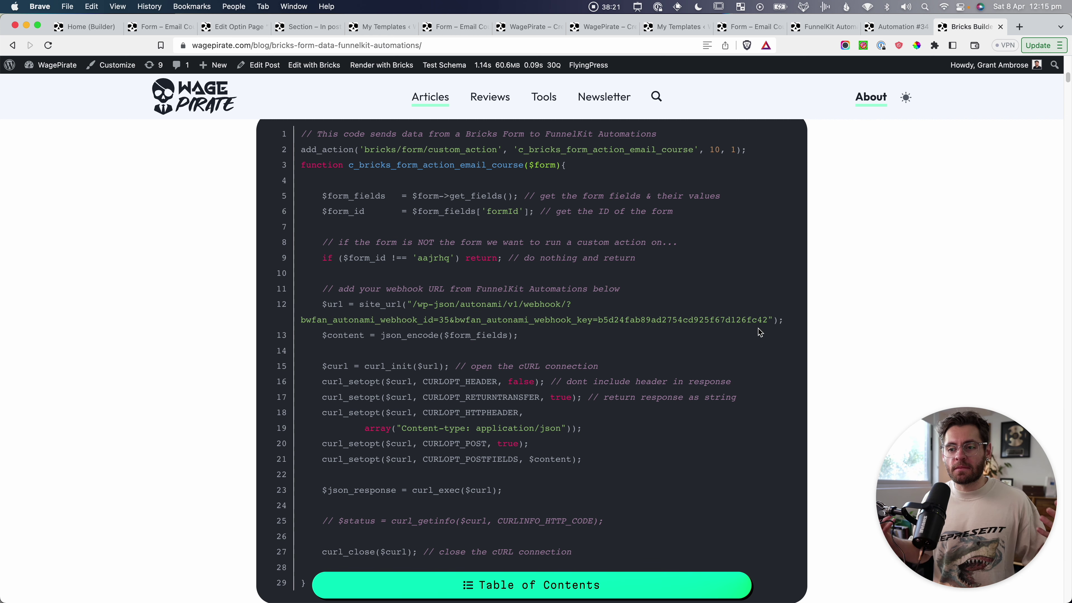
scroll(660, 321, down, 1)
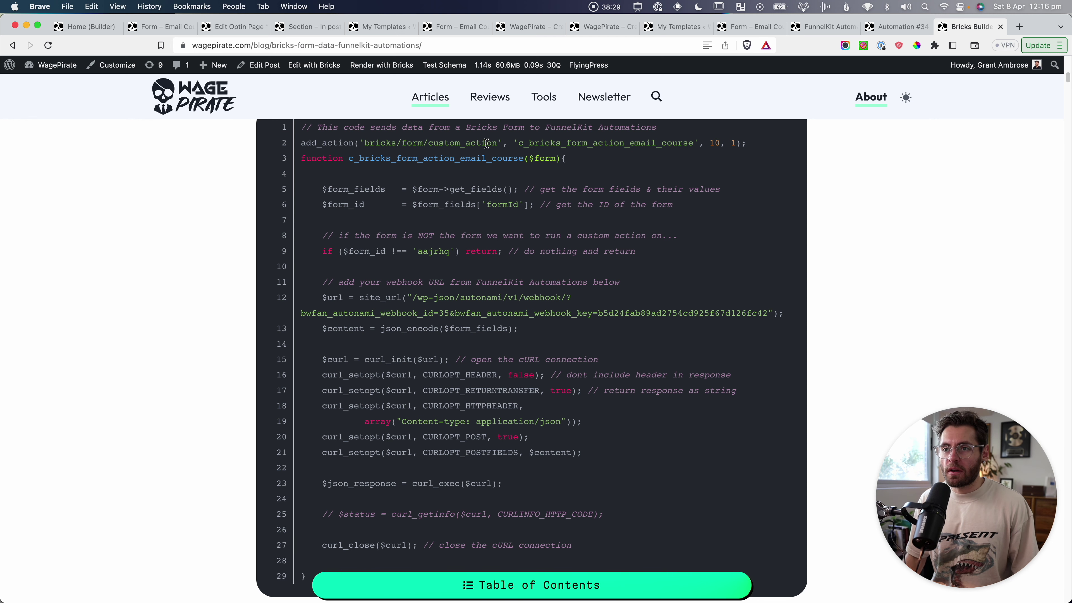
drag(497, 144, 428, 143)
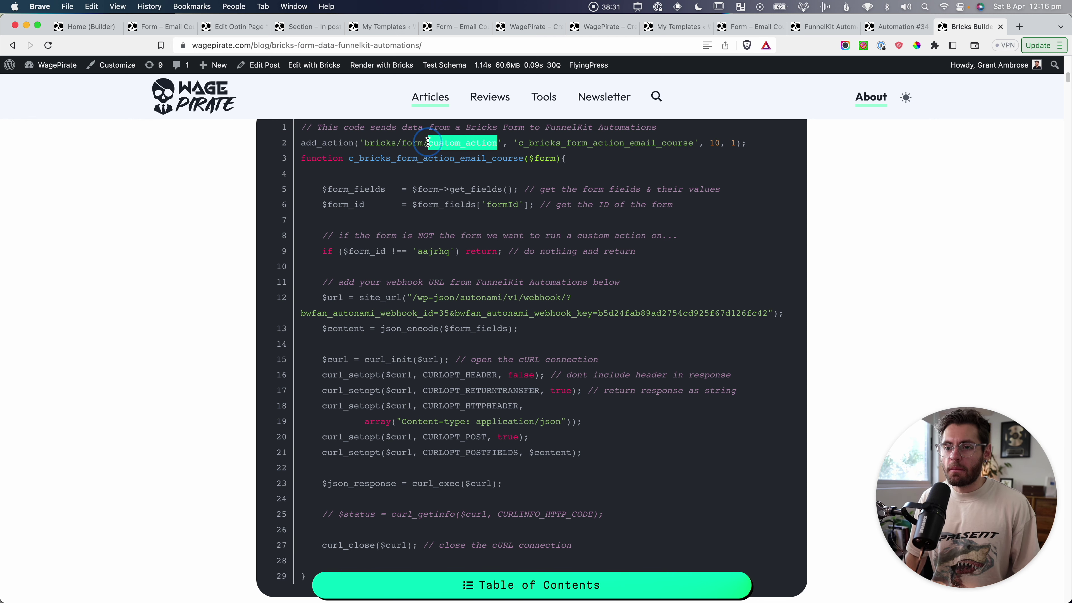
Step: Mark out the $form_id check against 'aajrhq' on line 9 of the code snippet several times
key(super+shift+4)
drag(303, 238, 492, 264)
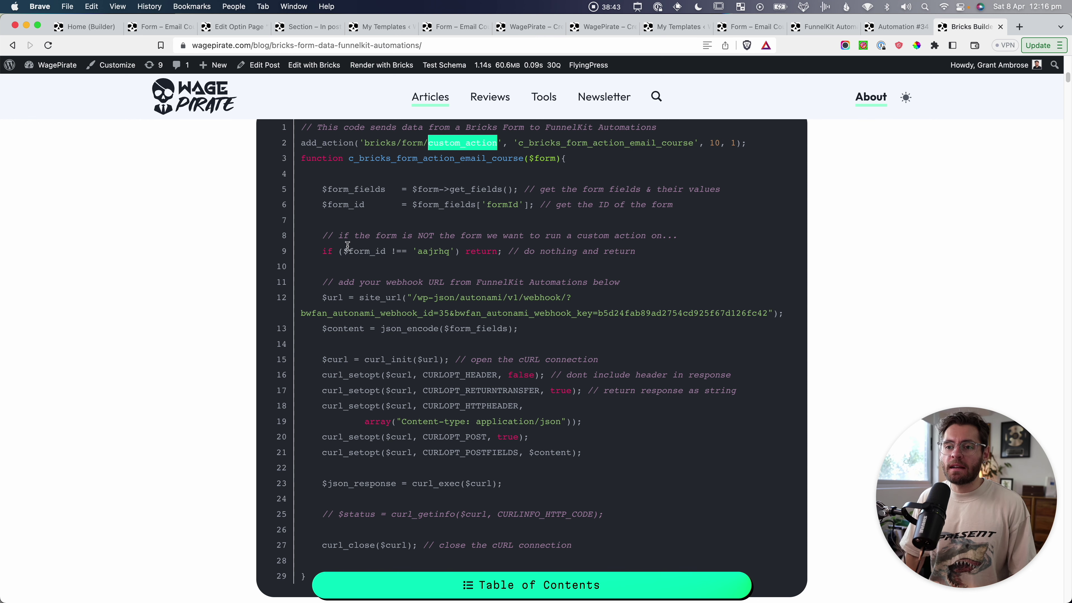
key(super+shift+4)
drag(317, 239, 507, 261)
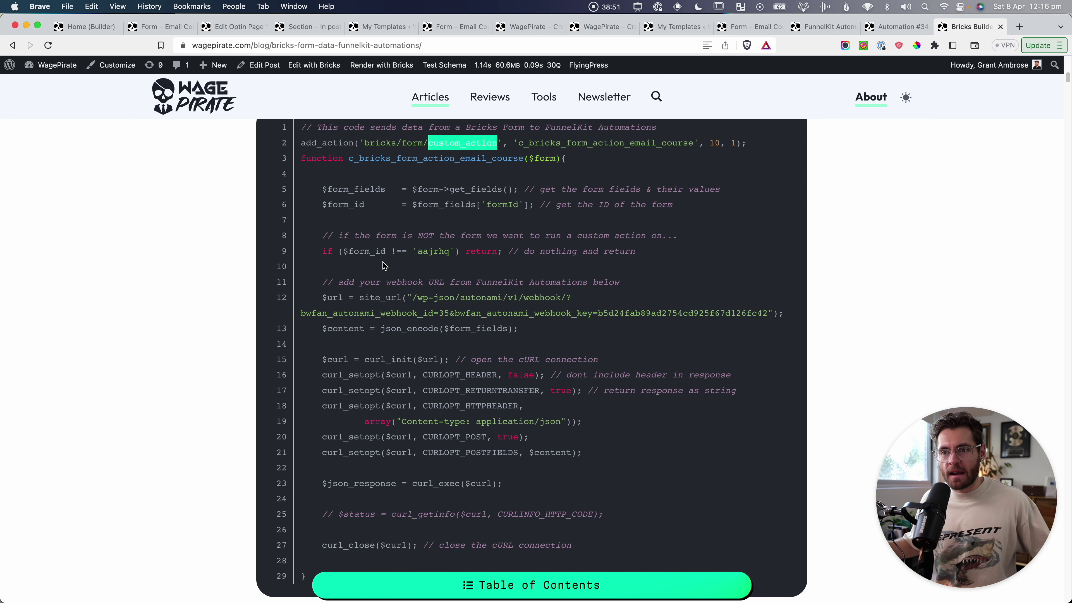
key(super+shift+4)
drag(326, 238, 464, 263)
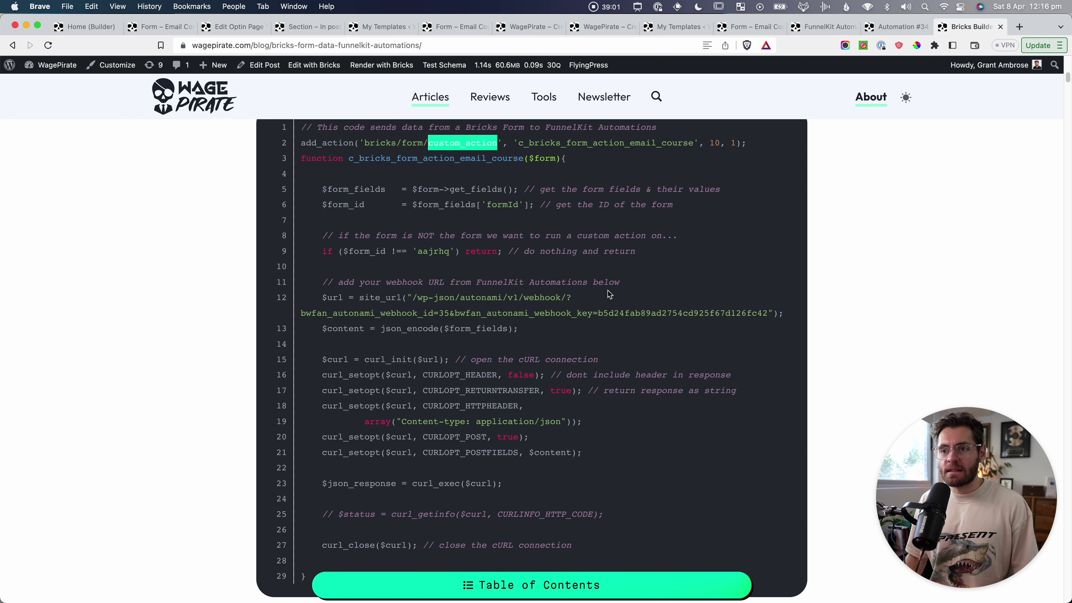
key(super+shift+4)
drag(314, 240, 505, 268)
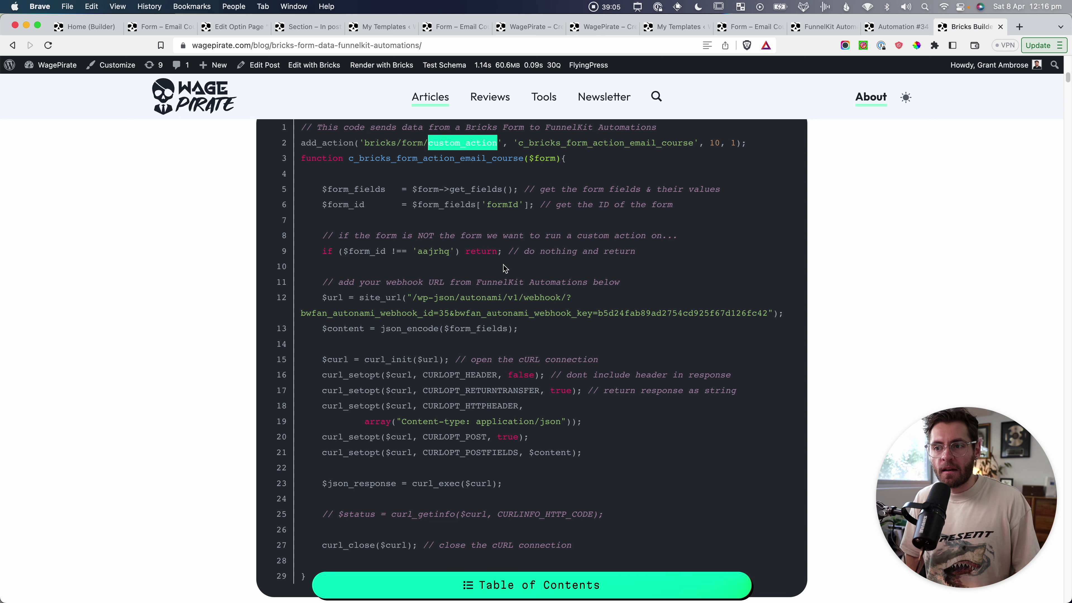